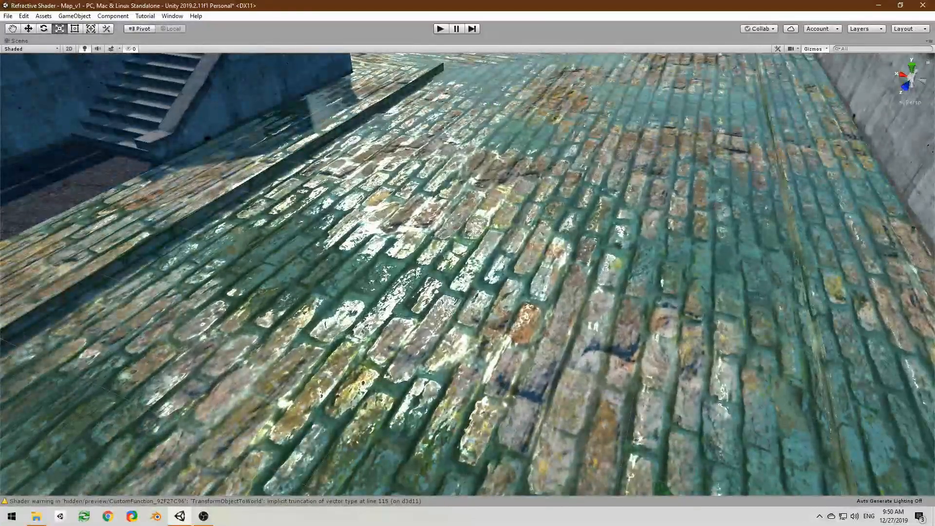
Step: Try the water on height, water on height 1 and water on height 2 materials on the street surface
right_click_drag(451, 270, 524, 276)
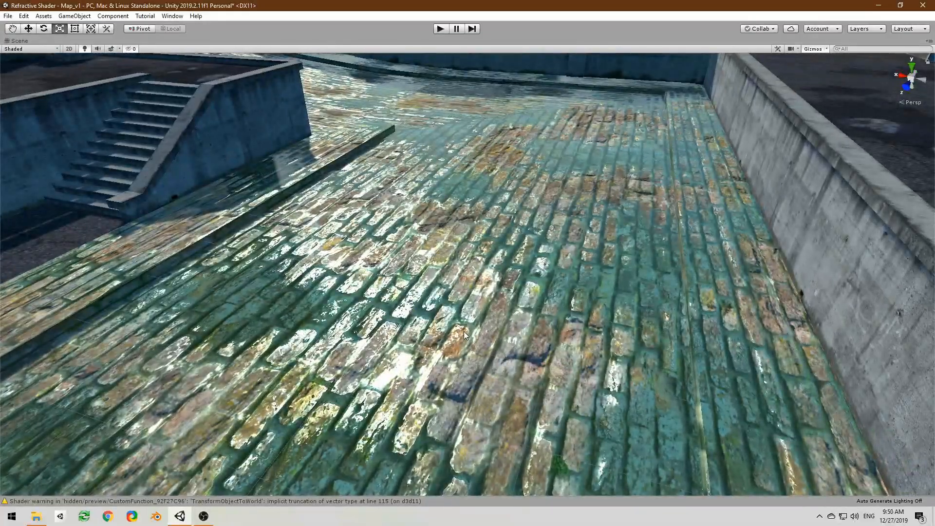
right_click_drag(464, 331, 545, 305)
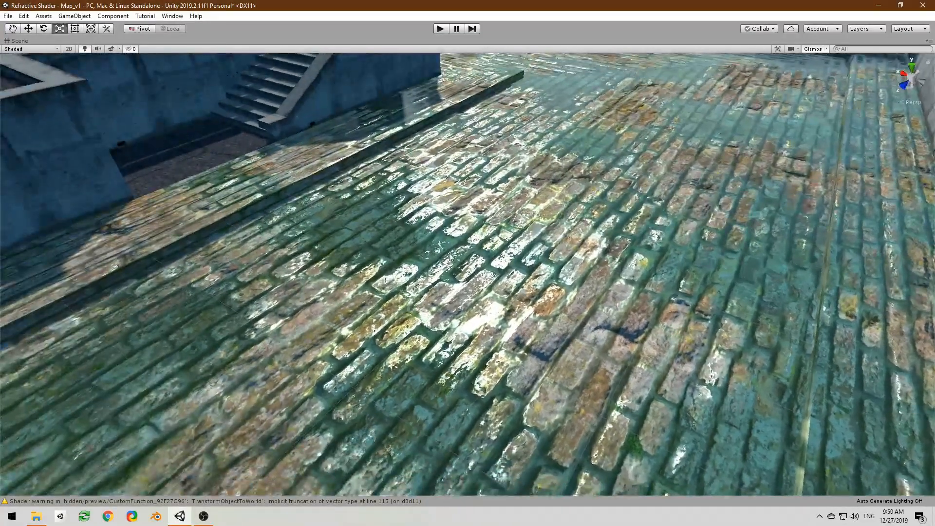
key("shift+space")
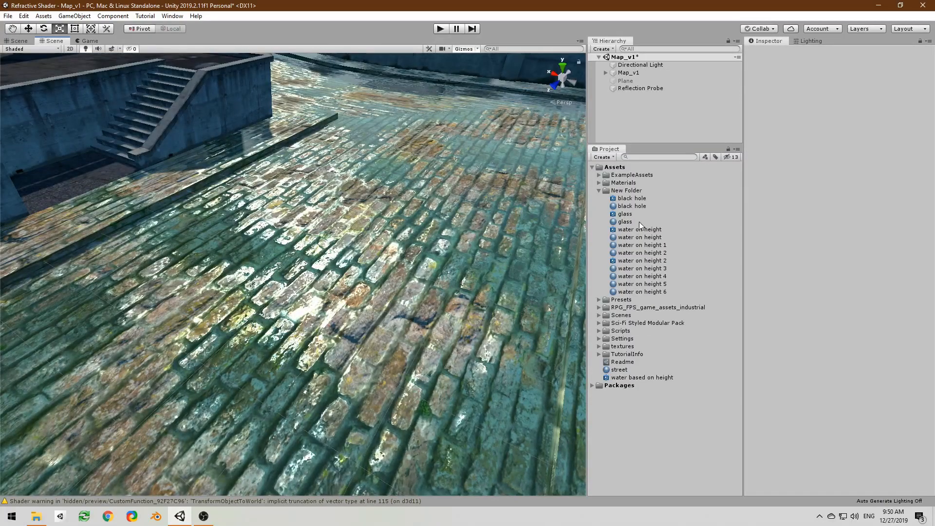
left_click_drag(662, 236, 444, 246)
right_click_drag(444, 246, 444, 250)
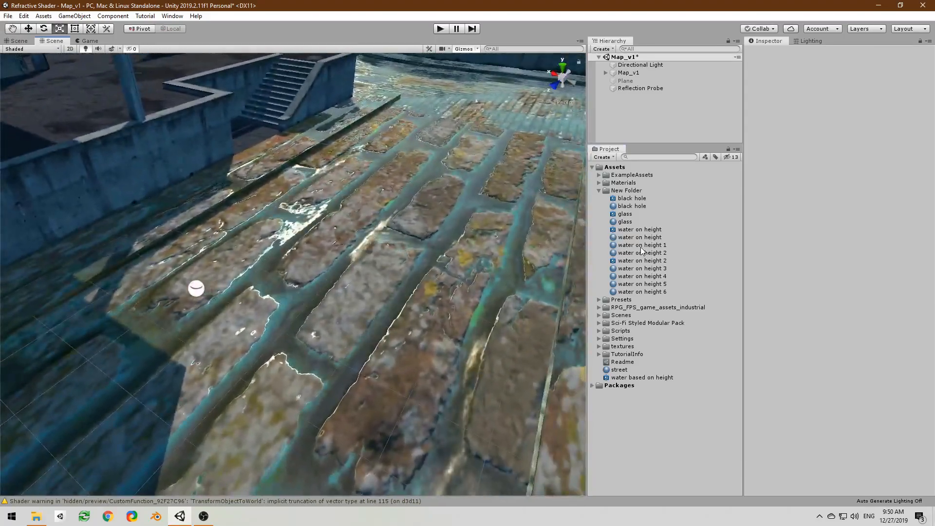
left_click_drag(642, 245, 485, 250)
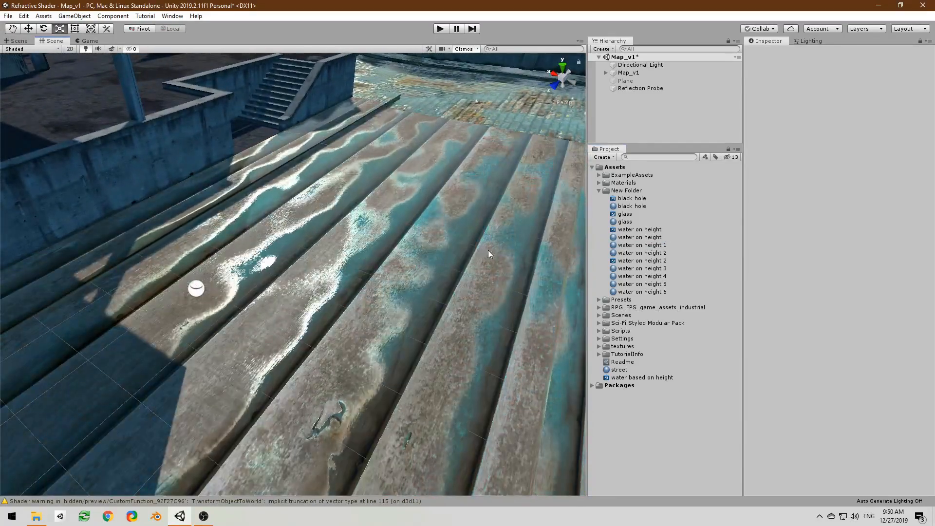
right_click_drag(522, 263, 532, 242)
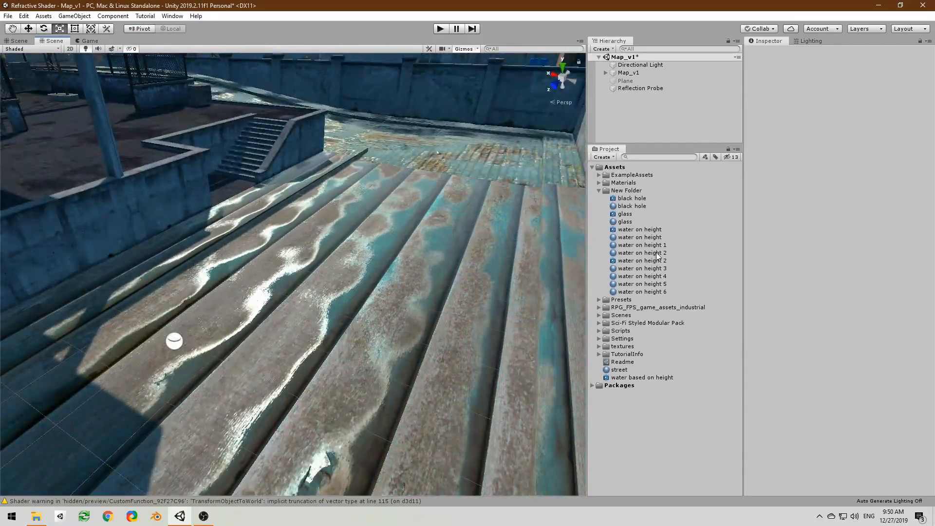
left_click_drag(653, 254, 457, 276)
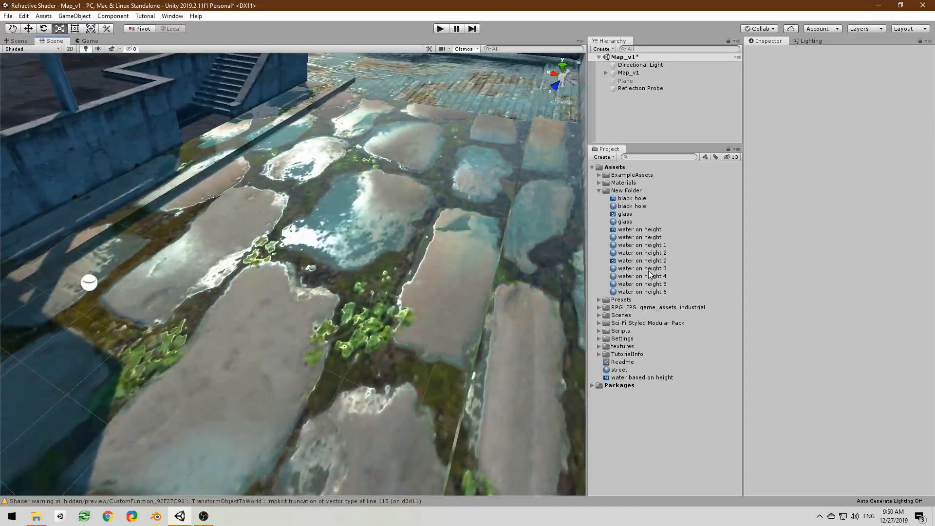
Step: Try the water on height 3, 4, 5 and 6 materials on the street surface
left_click_drag(647, 270, 446, 275)
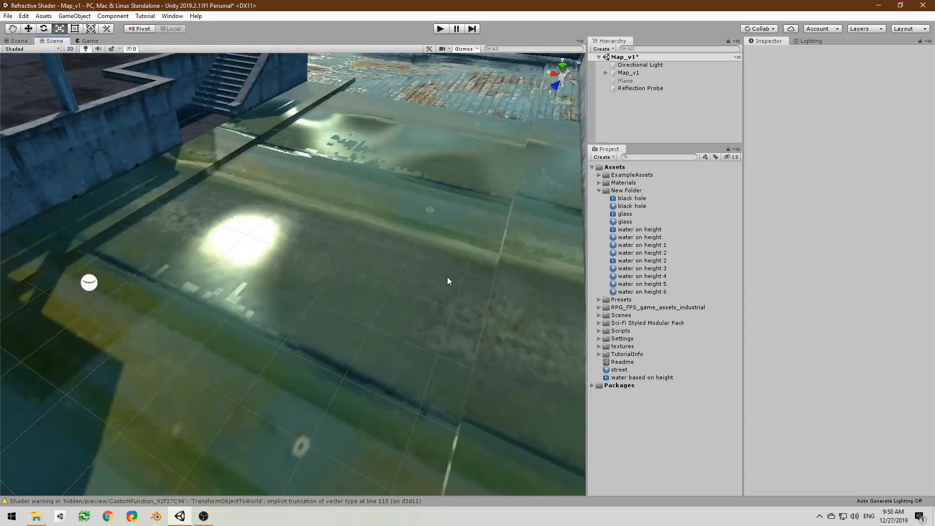
right_click_drag(447, 275, 463, 263)
left_click_drag(647, 278, 404, 285)
mouse_move(404, 285)
right_mouse_down()
mouse_move(382, 281)
mouse_move(392, 284)
right_mouse_up()
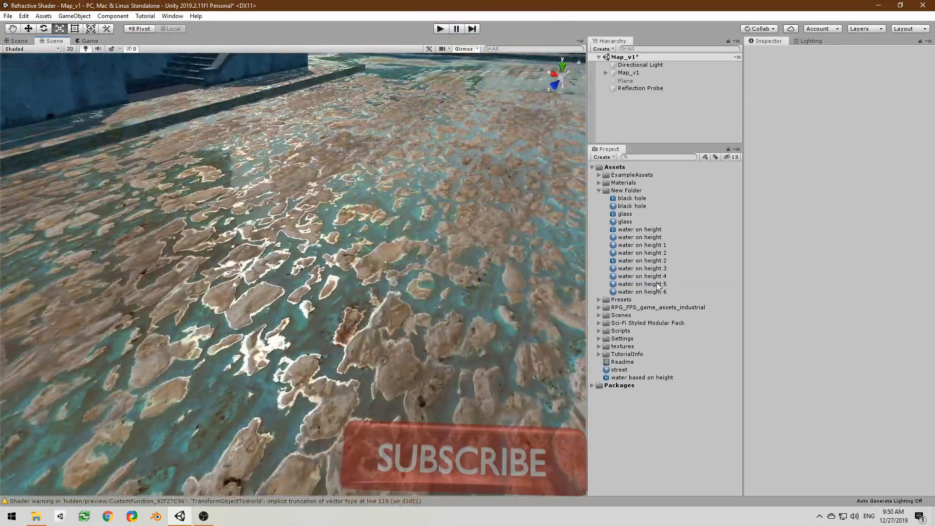
left_click_drag(633, 285, 402, 286)
right_click_drag(403, 286, 467, 248)
left_click_drag(660, 297, 436, 297)
right_click_drag(436, 297, 384, 314)
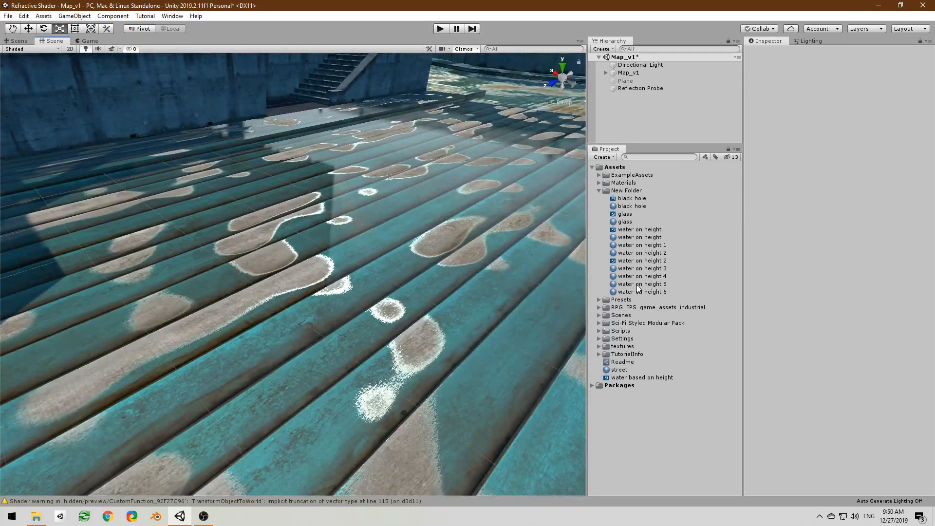
Step: Apply the street material to the street surface in the scene
left_click_drag(623, 371, 420, 301)
right_click_drag(420, 301, 478, 302)
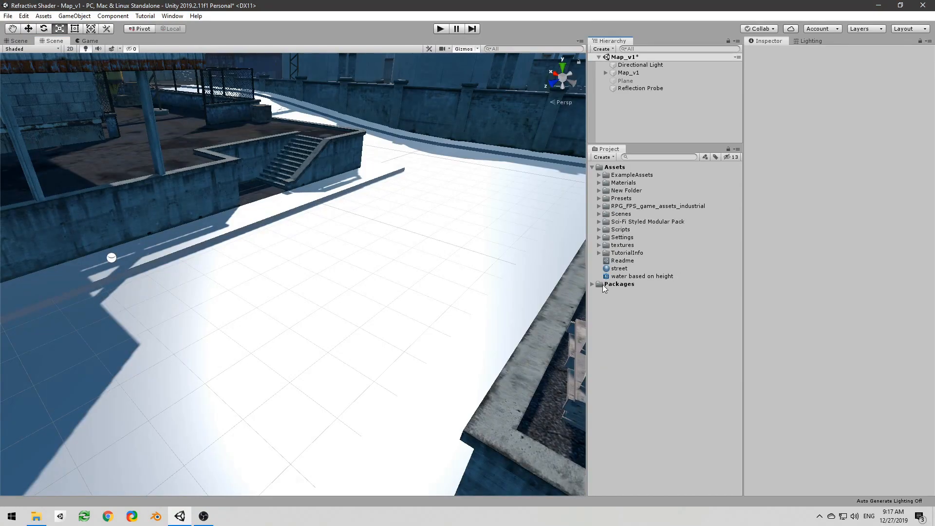
right_click_drag(416, 244, 393, 242)
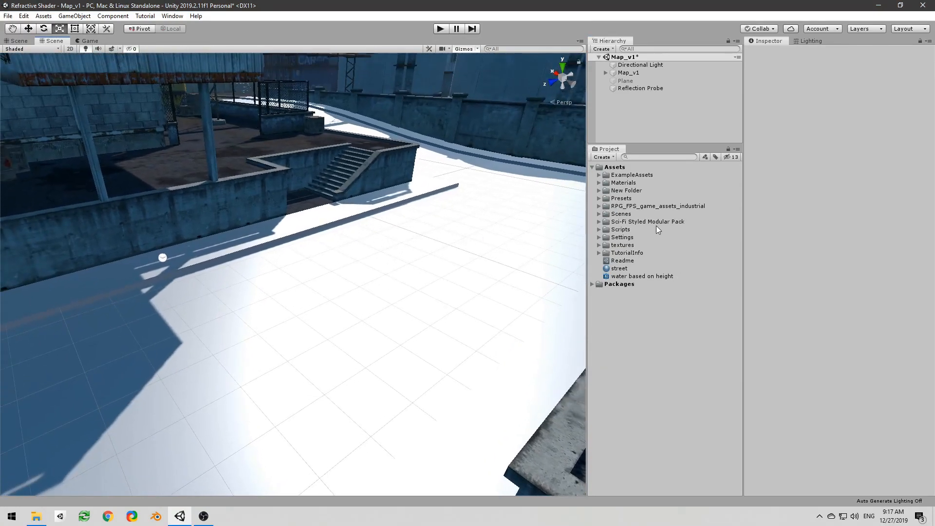
Step: Examine the water based on height shader and its graph's exposed properties and PBR Master node
left_click(647, 206)
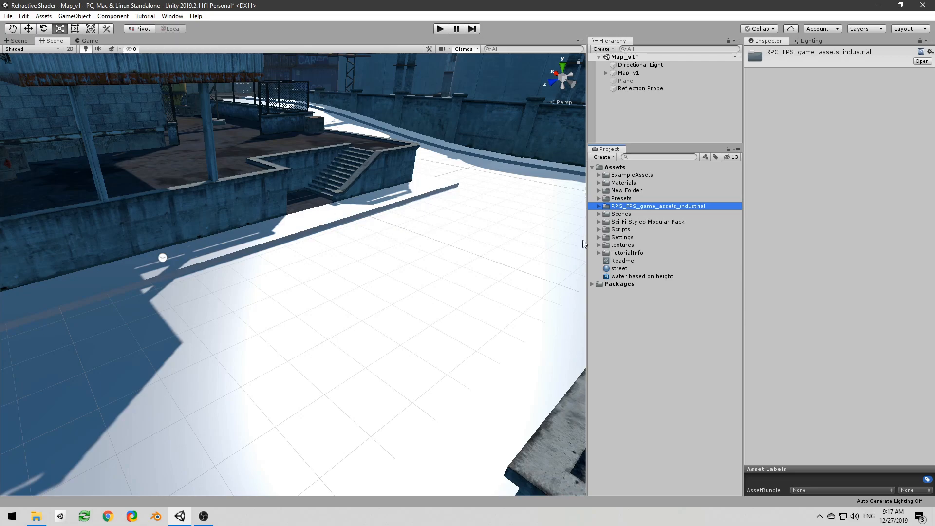
left_click(651, 276)
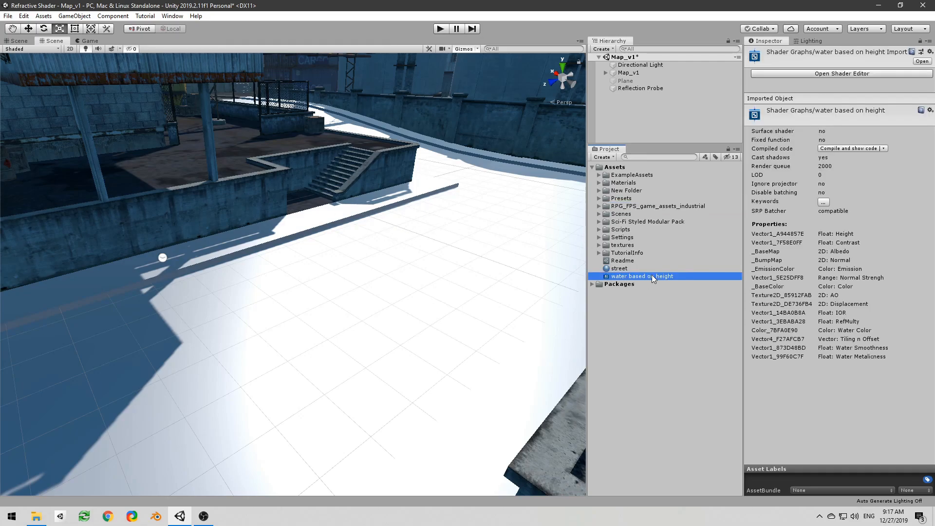
left_click_drag(0, 34, 738, 28)
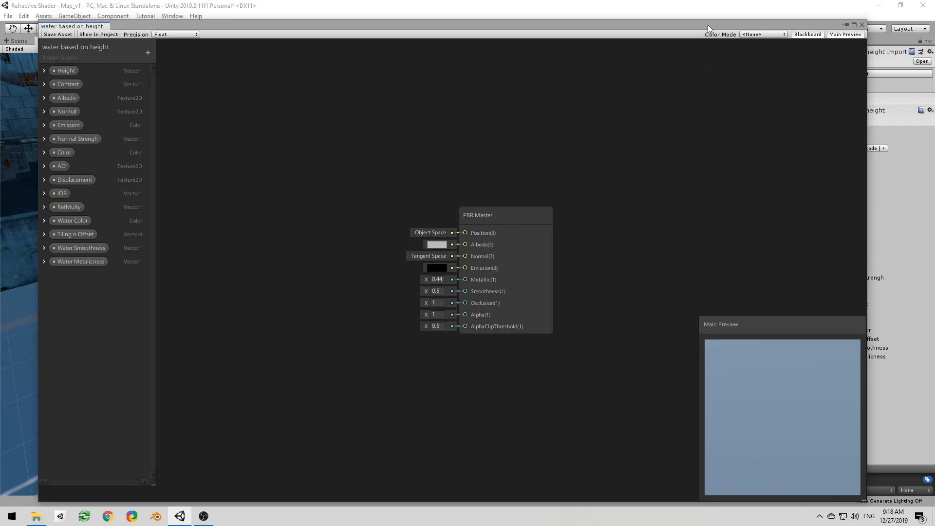
left_click_drag(709, 24, 0, 22)
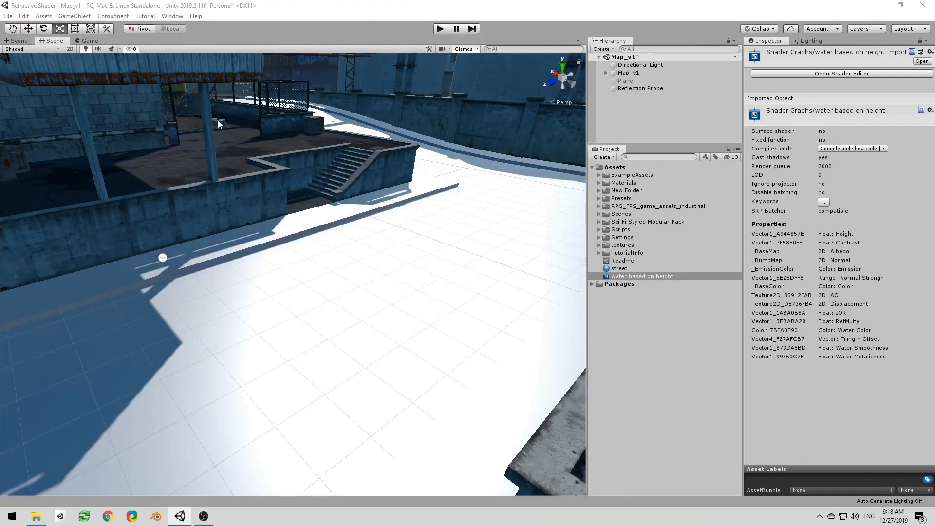
Step: Examine the street material's settings alongside the water based on height shader it uses
left_click(630, 271)
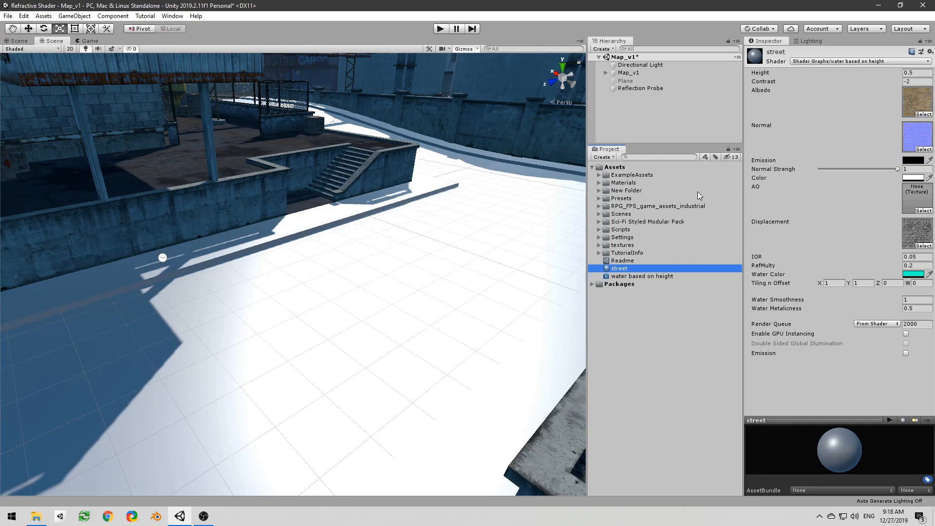
left_click(625, 277)
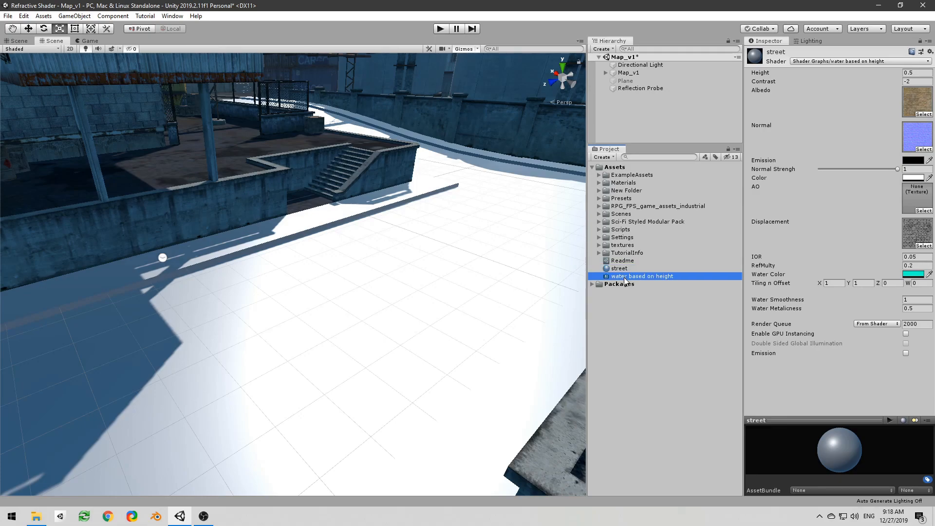
left_click(626, 270)
left_click(629, 276)
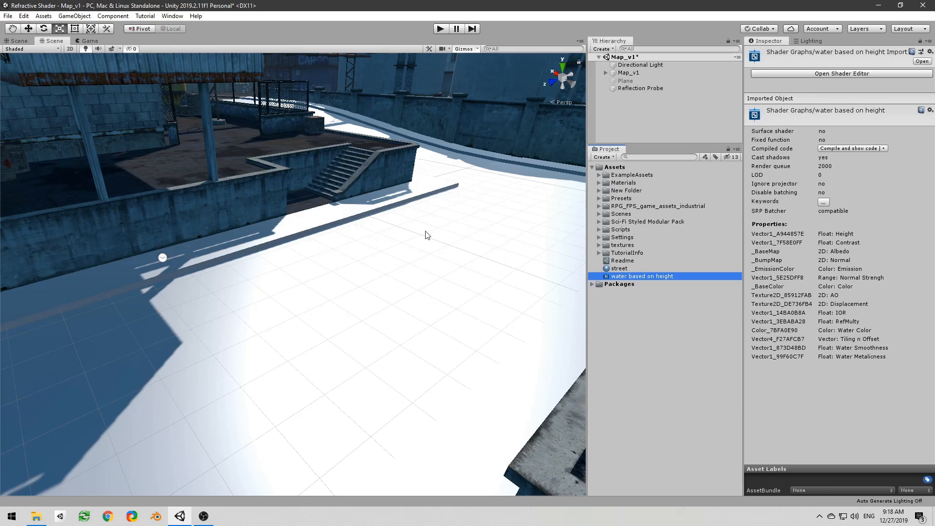
right_click_drag(276, 106, 407, 154)
right_click_drag(349, 185, 322, 199)
Step: Bring up the water based on height graph, place the Albedo property and feed it into a new Sample Texture 2D node
left_click_drag(0, 30, 790, 25)
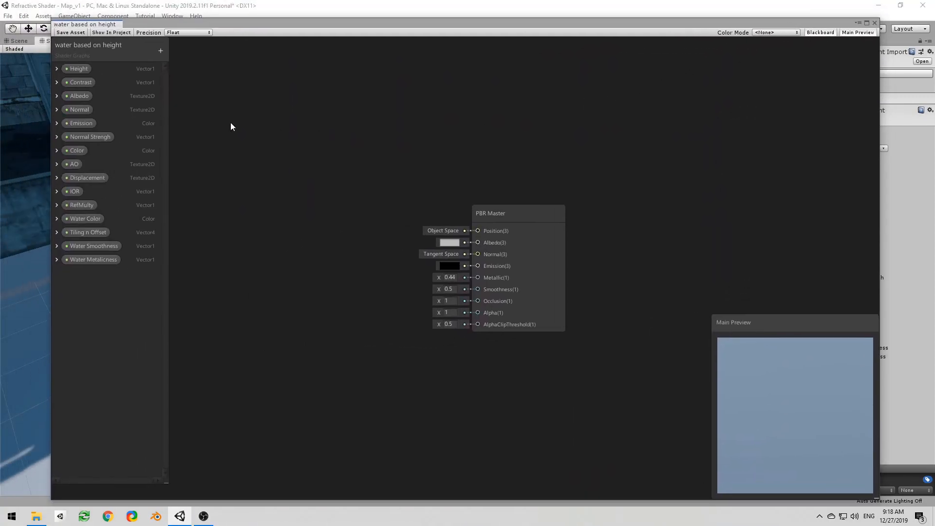
left_click_drag(76, 96, 279, 163)
key("a")
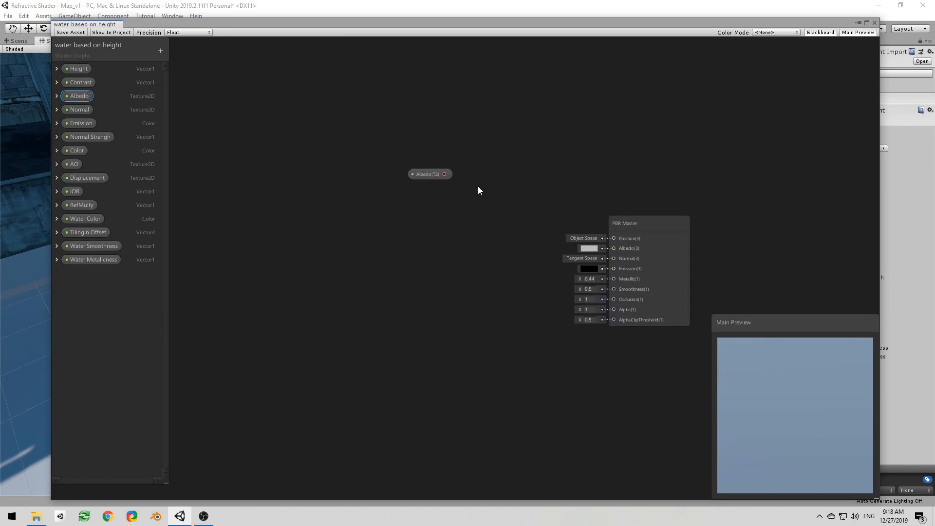
left_click_drag(376, 162, 400, 164)
left_click(384, 200)
left_click(379, 196)
left_click(388, 197)
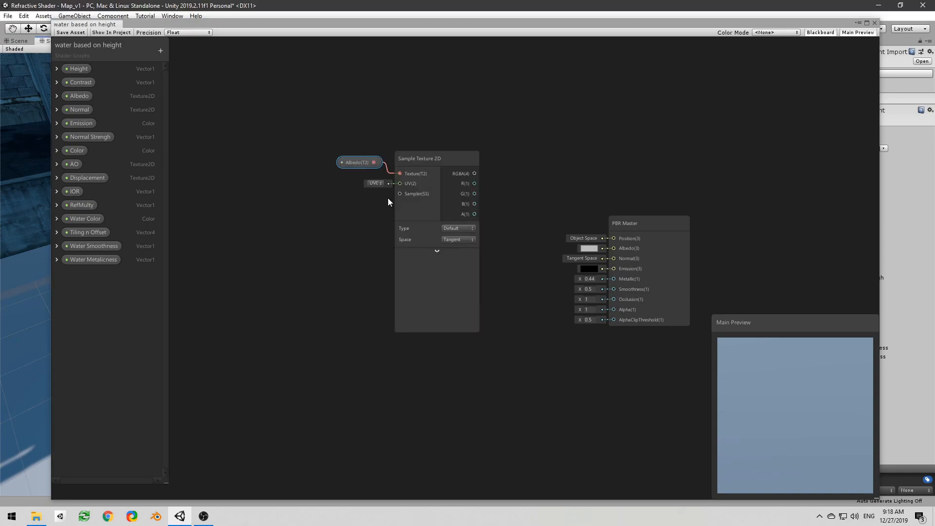
key("a")
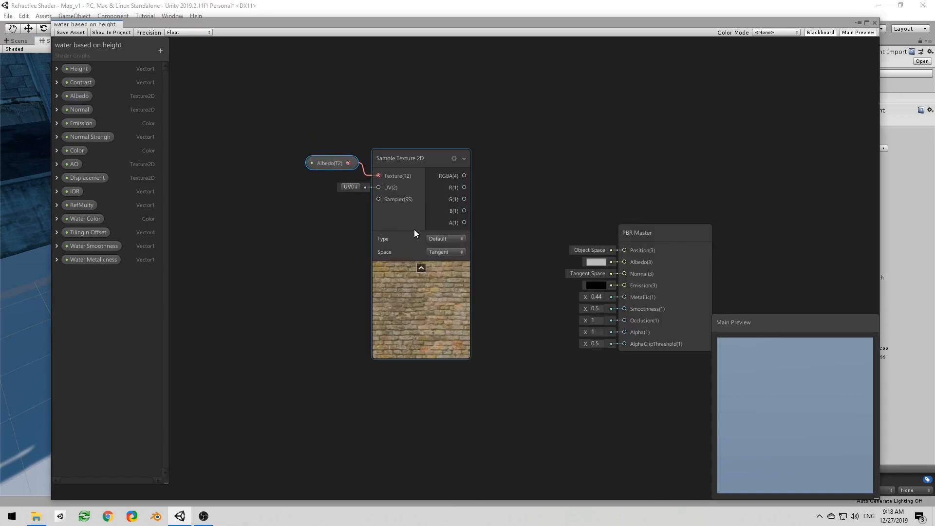
Step: Move the PBR Master node farther away and connect the albedo sample's RGBA output to input A of a new Lerp node
left_click_drag(658, 236, 844, 256)
scroll(539, 253, "down", 3)
middle_click_drag(539, 253, 417, 196)
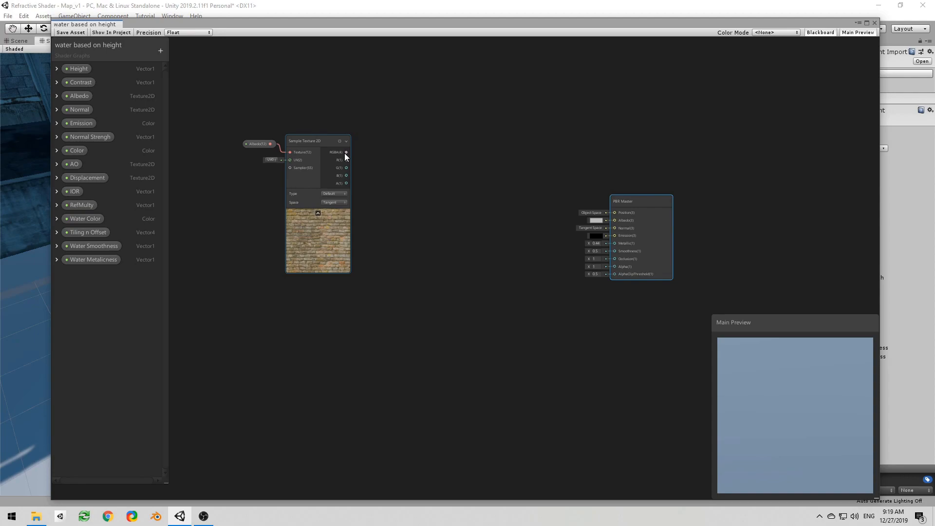
left_click_drag(345, 153, 415, 150)
type("le")
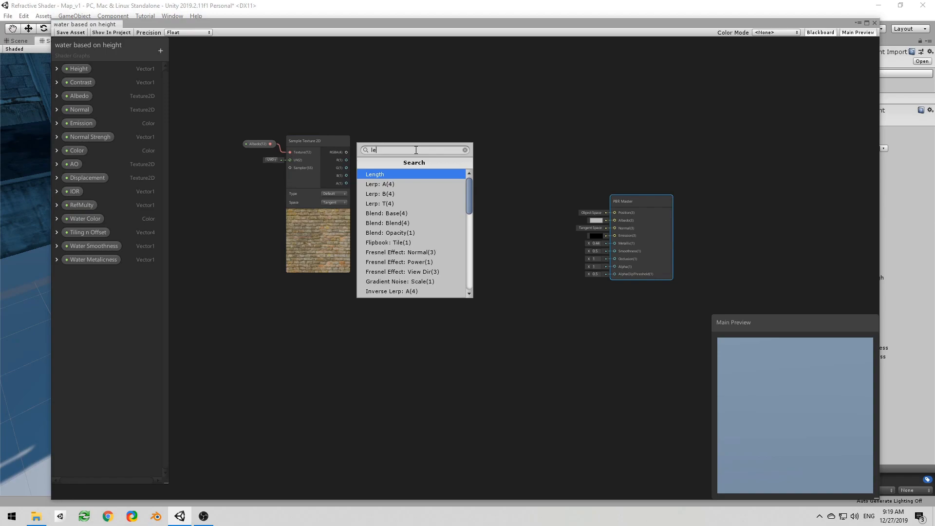
key("Down")
key("Return")
left_click_drag(422, 152, 489, 156)
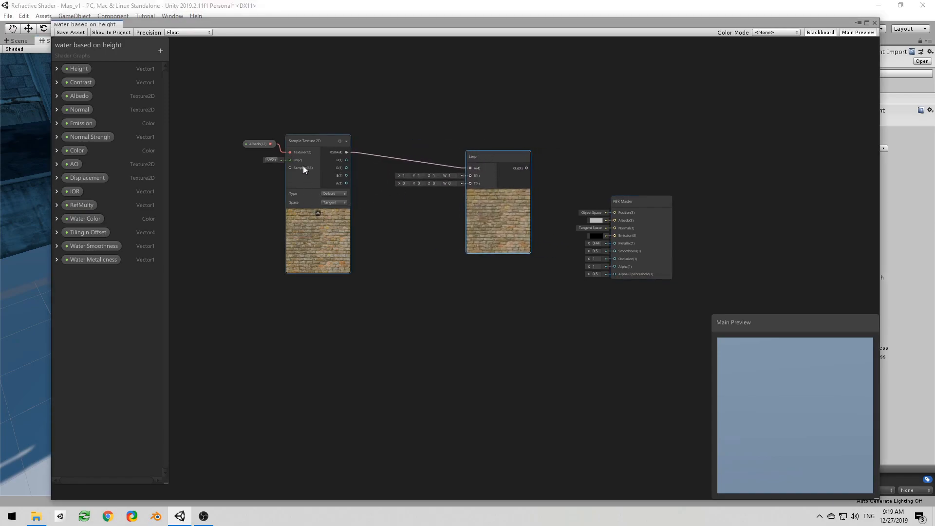
Step: Multiply the albedo sample's RGBA output by the Water Color property and connect the result to the Lerp node's B input
left_click_drag(346, 154, 365, 185)
type("mu")
key("Return")
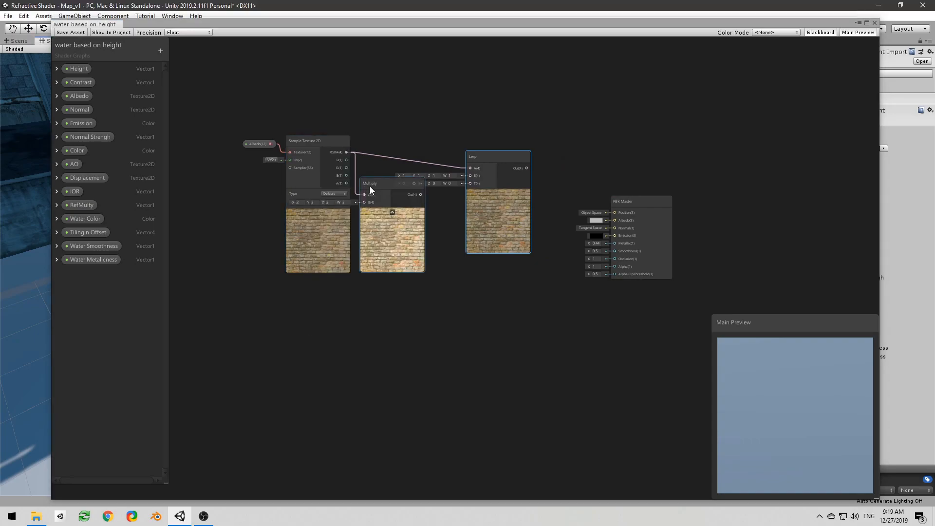
left_click(392, 213)
left_click_drag(383, 185, 444, 199)
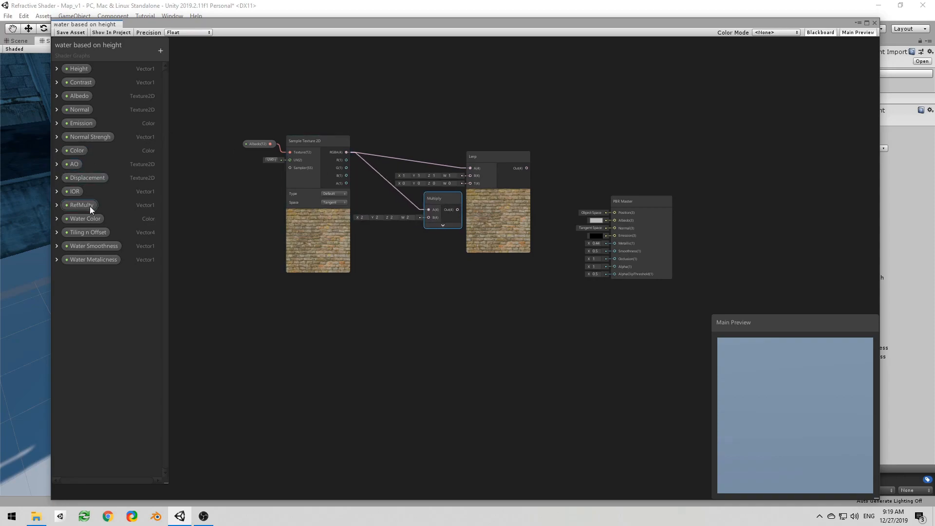
left_click_drag(86, 223, 471, 181)
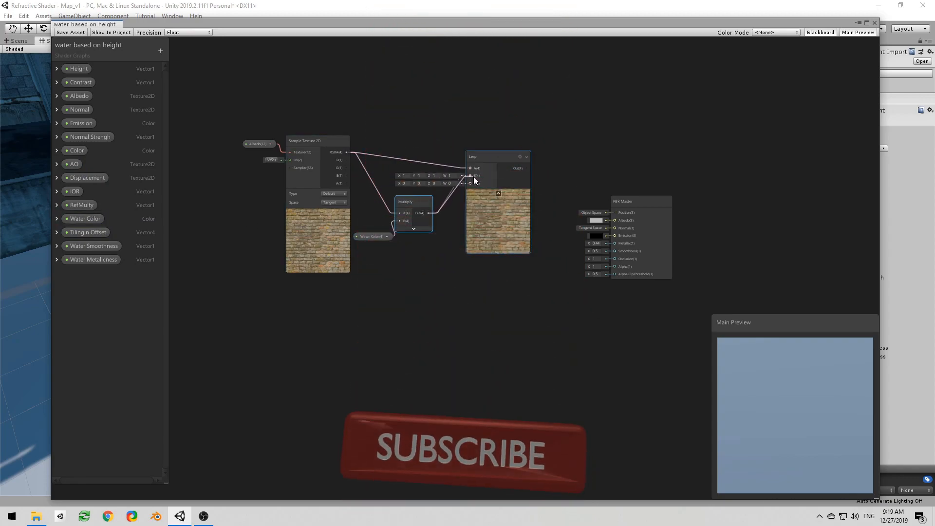
Step: Connect the Lerp output to the PBR Master's Albedo input and space out the Multiply and Lerp nodes
middle_click_drag(537, 186, 445, 168)
left_click_drag(436, 156, 615, 171)
left_click_drag(417, 152, 510, 222)
middle_click_drag(355, 239, 511, 222)
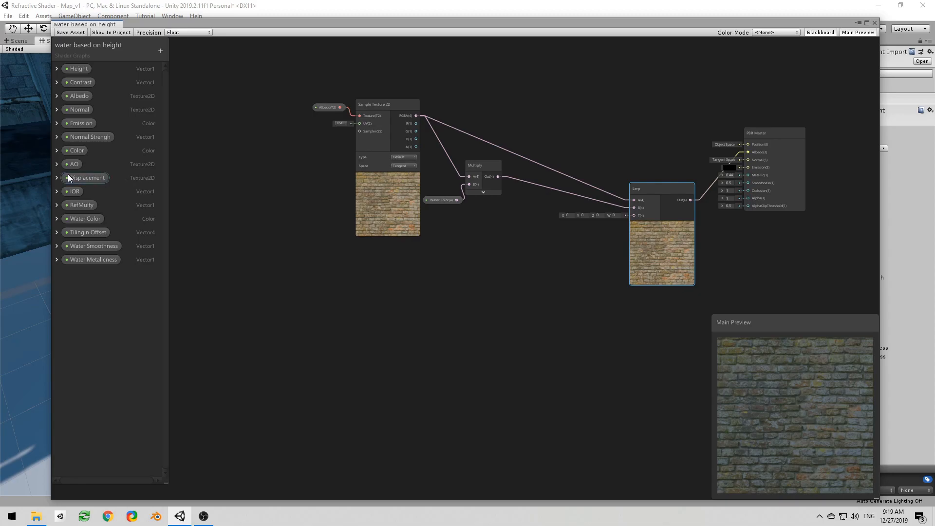
Step: Place the Displacement property below the albedo nodes and connect it to a new Sample Texture 2D node
left_click(82, 180)
left_click_drag(339, 337, 372, 325)
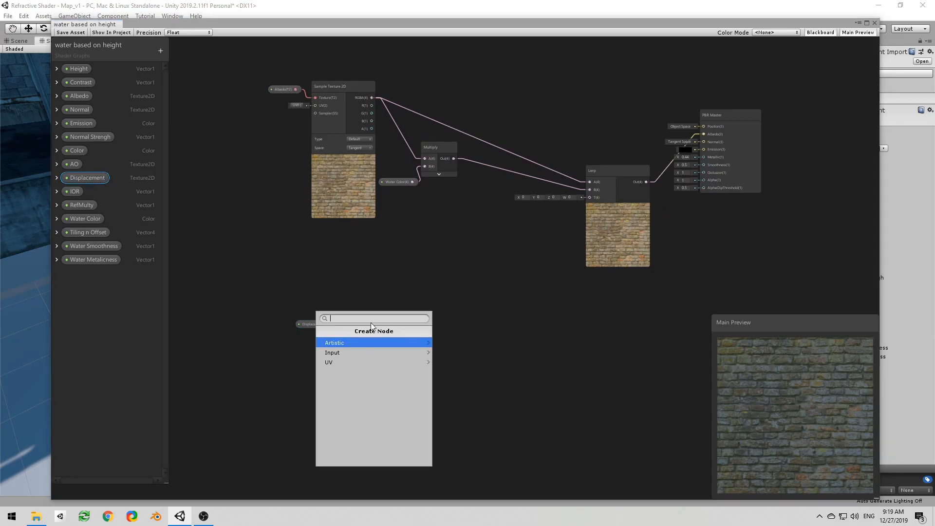
left_click(344, 354)
left_click(345, 346)
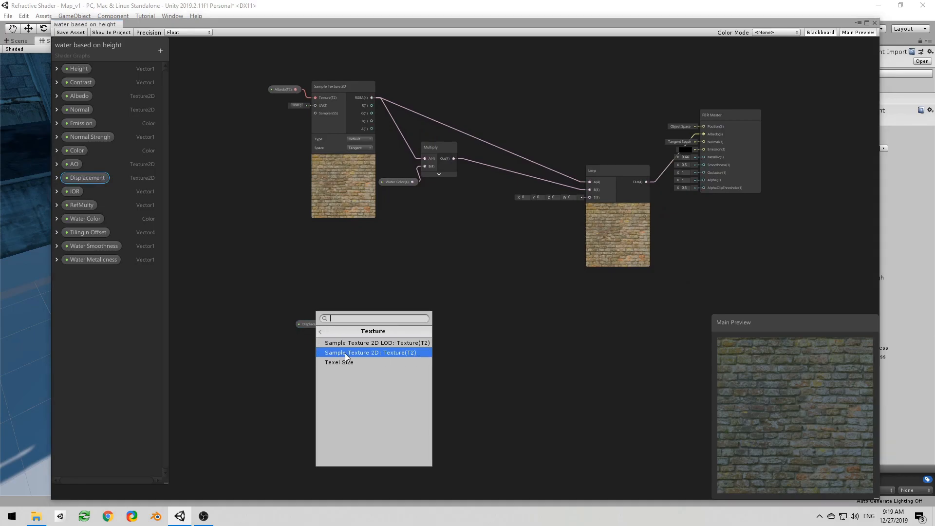
left_click(345, 352)
scroll(492, 335, "up", 3)
scroll(482, 335, "down", 1)
left_click_drag(358, 325, 344, 327)
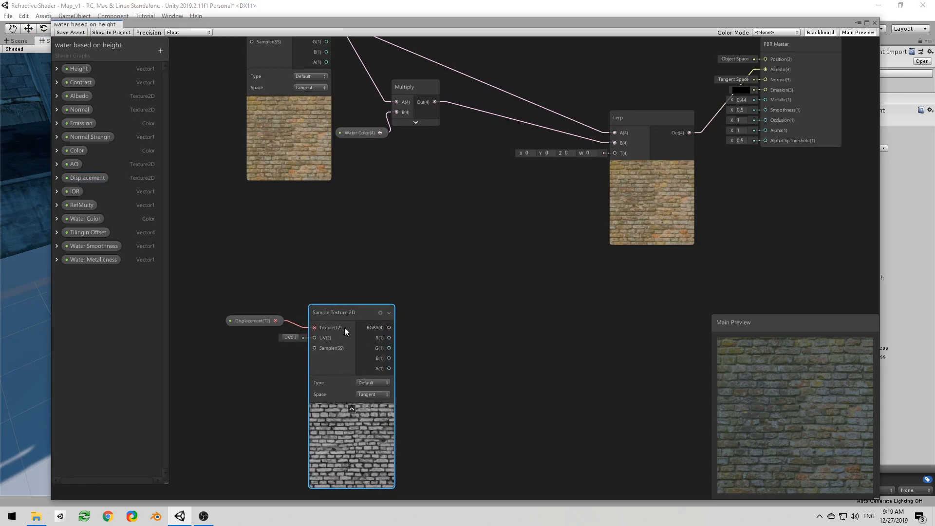
Step: Connect the displacement sample's RGBA output to input A of a new Multiply node and place it farther along with its preview collapsed
middle_click_drag(433, 358, 477, 336)
left_click_drag(349, 276, 437, 368)
left_click_drag(430, 335, 352, 311)
left_click(455, 373)
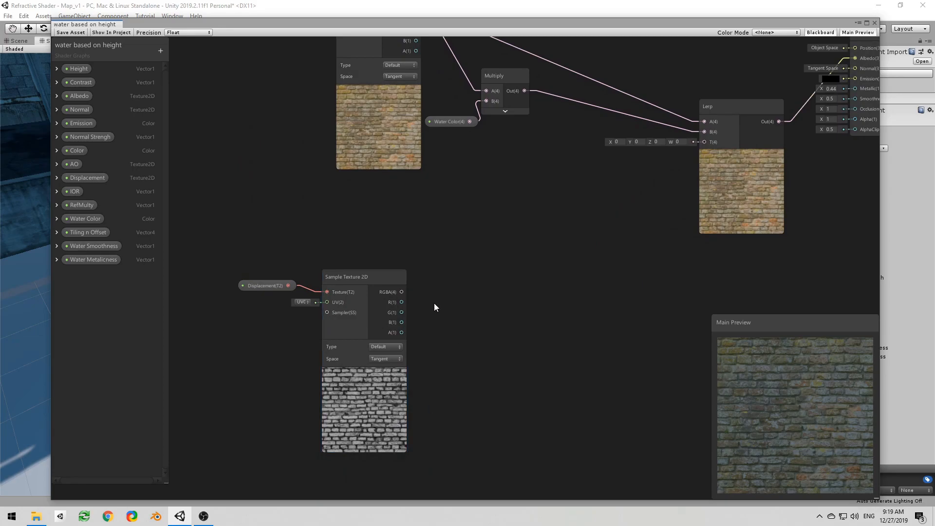
left_click_drag(402, 293, 468, 292)
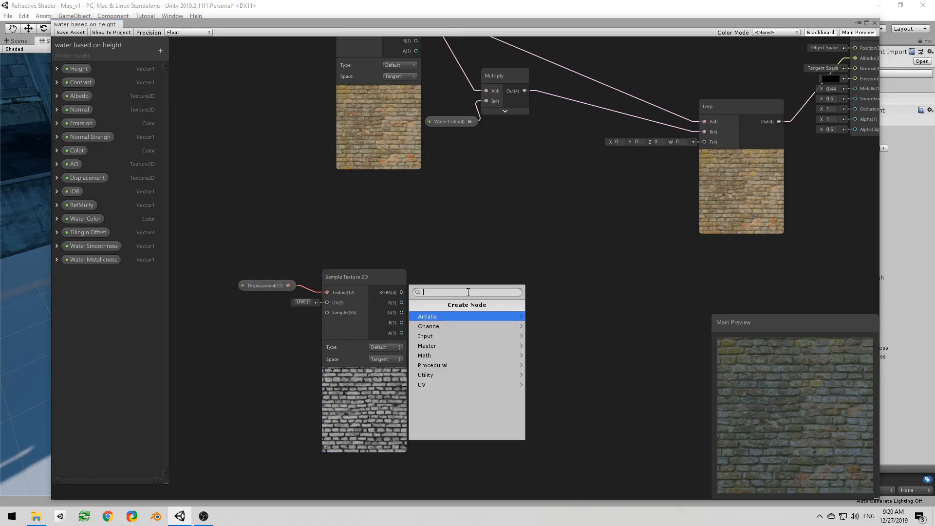
type("mu")
key("Return")
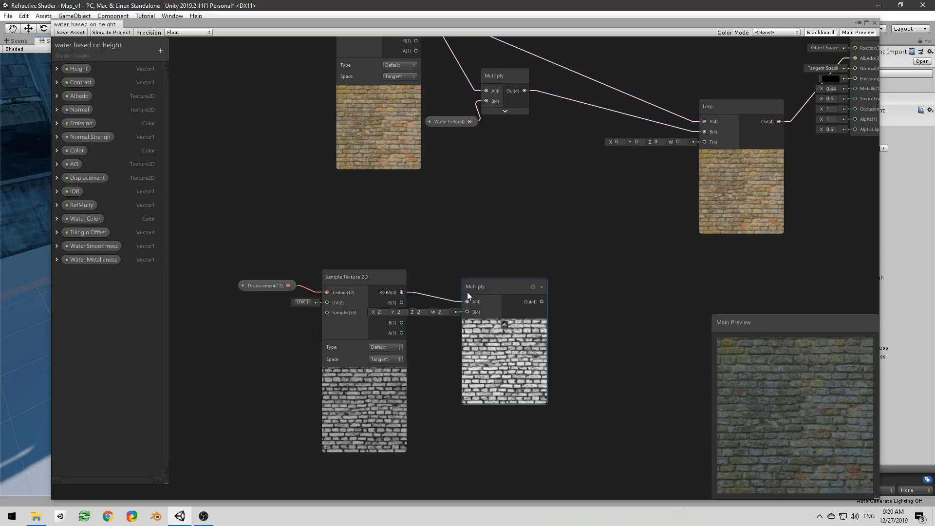
left_click(499, 317)
left_click_drag(484, 287, 574, 289)
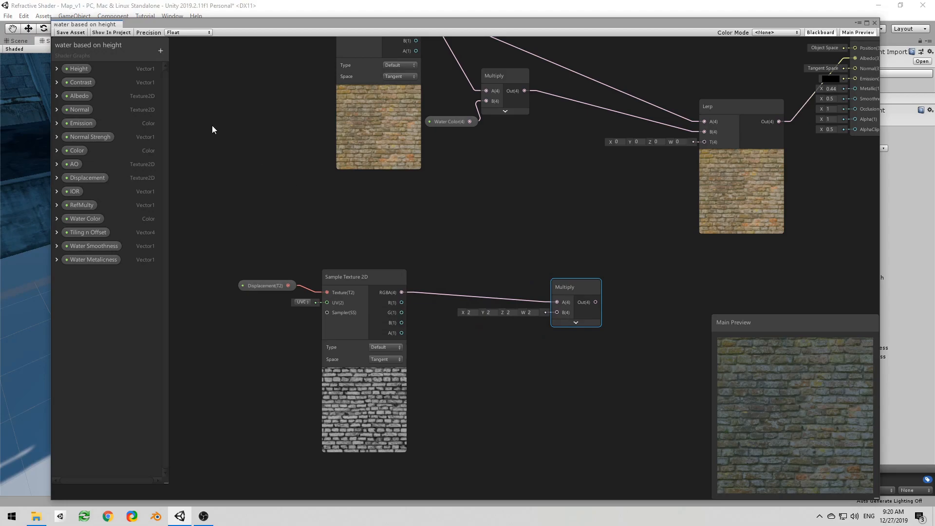
Step: Add the Contrast property to the graph and connect it to input B of the displacement Multiply node
left_click_drag(86, 86, 354, 227)
left_click_drag(491, 345, 556, 313)
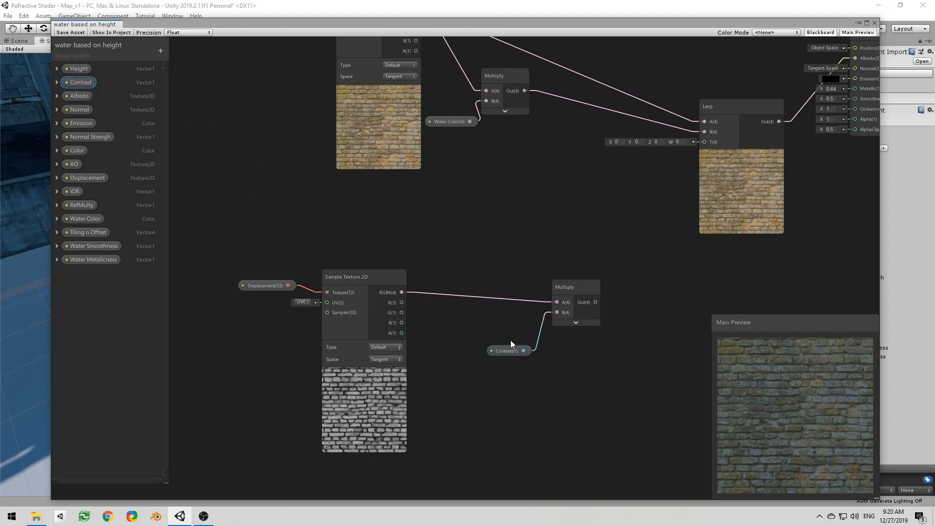
left_click(512, 351)
left_click_drag(512, 350, 510, 331)
left_click(466, 332)
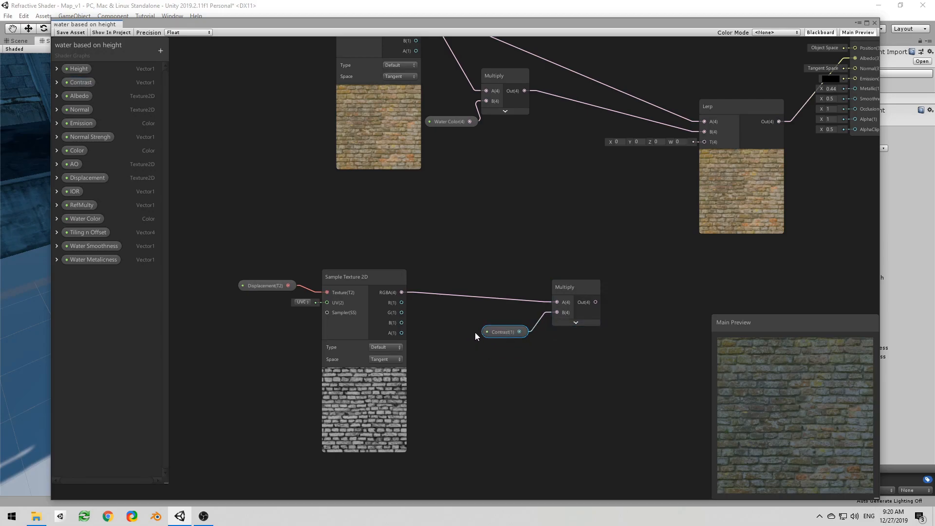
Step: Show the displacement Multiply node's preview and set the Contrast property's default to 2
left_click(574, 323)
left_click(594, 325)
left_click(573, 323)
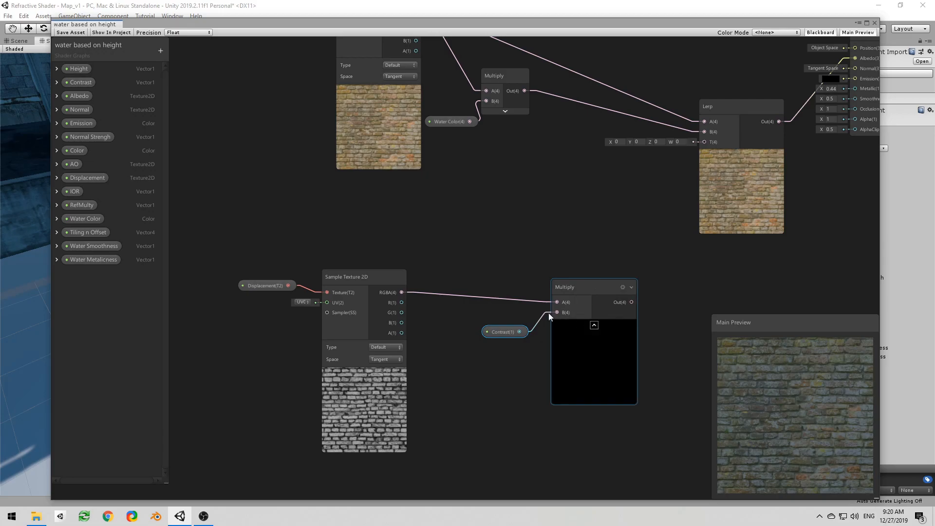
left_click(57, 83)
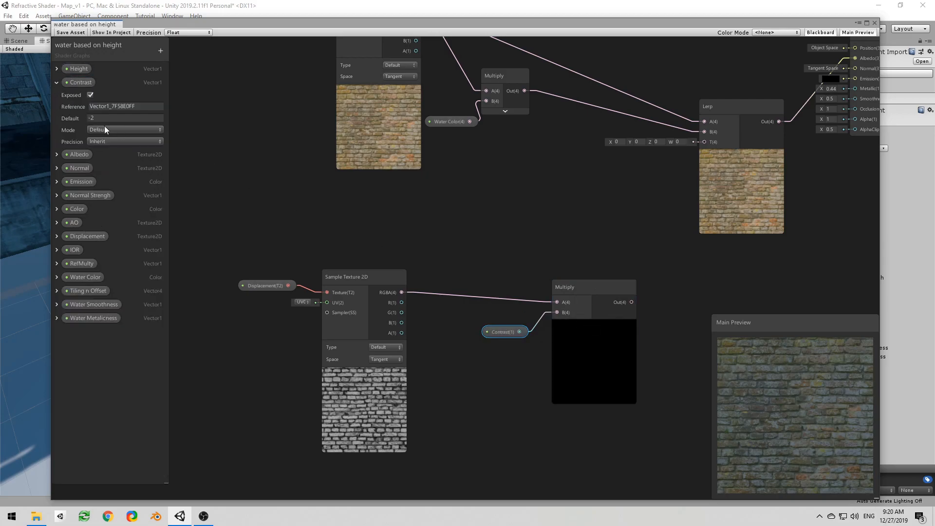
left_click(97, 119)
type("2")
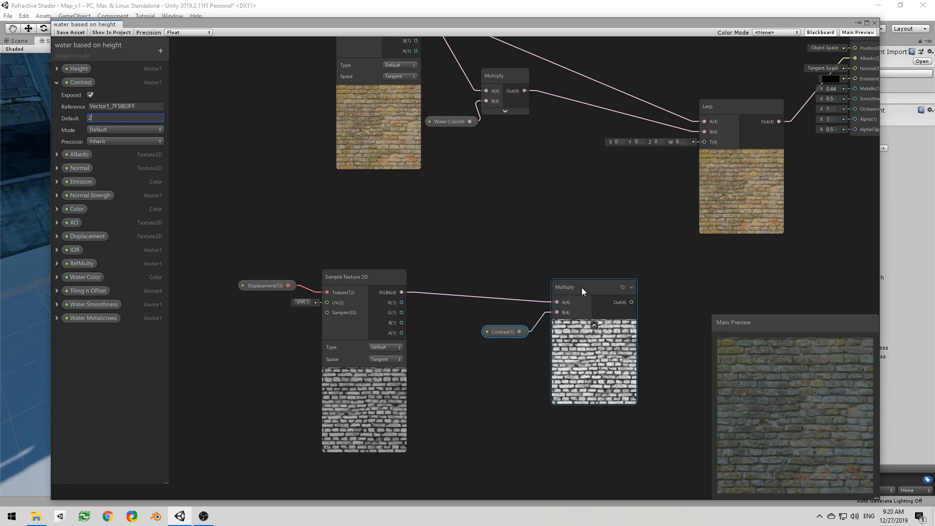
Step: Move the Multiply and Contrast nodes closer to the displacement sample, keeping Contrast in front of the Multiply inputs
left_click_drag(582, 288, 563, 283)
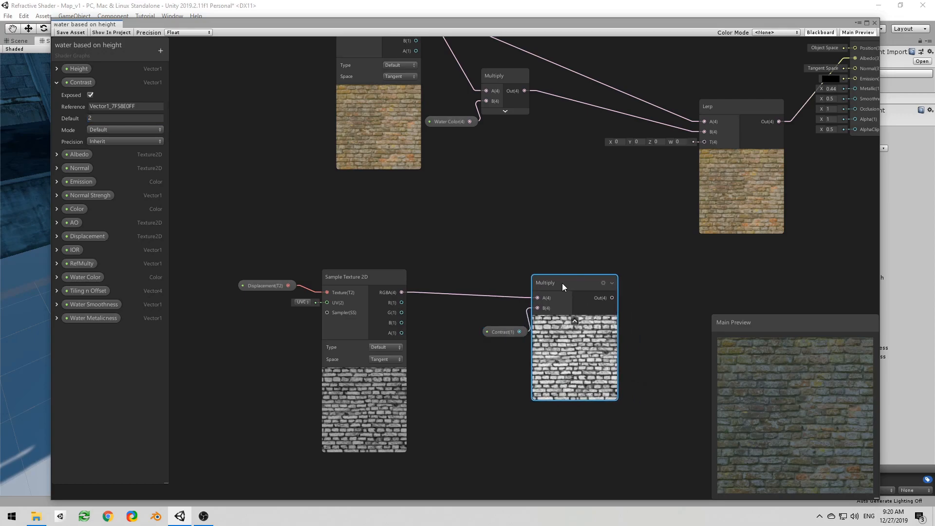
left_click(499, 332)
left_click(543, 298)
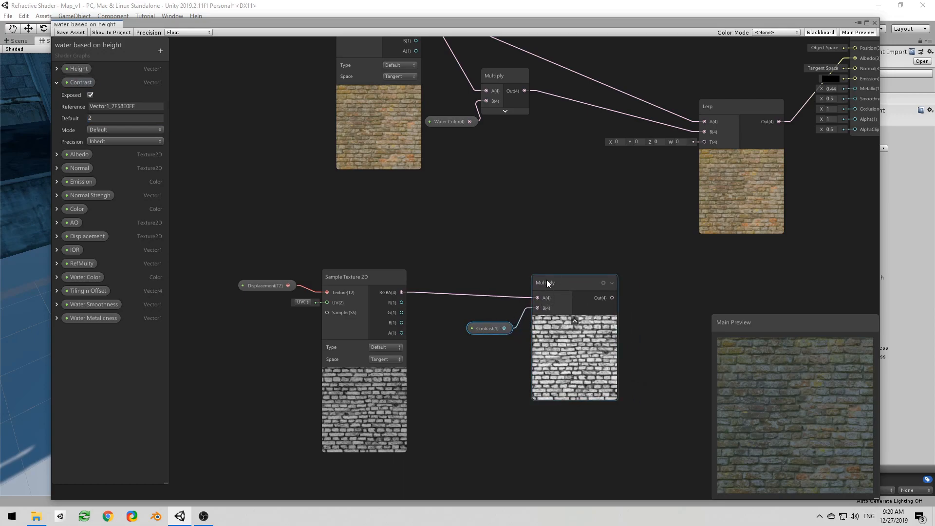
left_click_drag(559, 284, 530, 276)
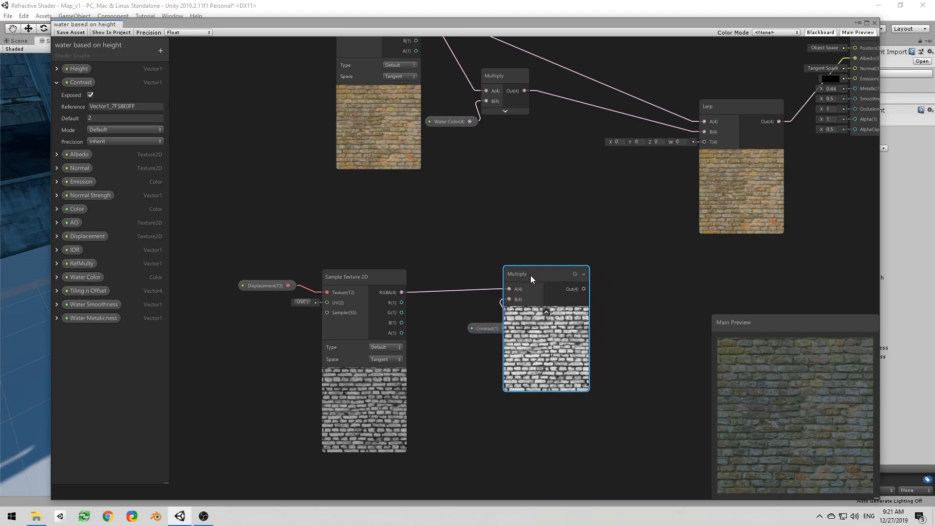
left_click_drag(479, 323, 448, 327)
left_click_drag(534, 290, 520, 309)
left_click_drag(460, 336, 452, 331)
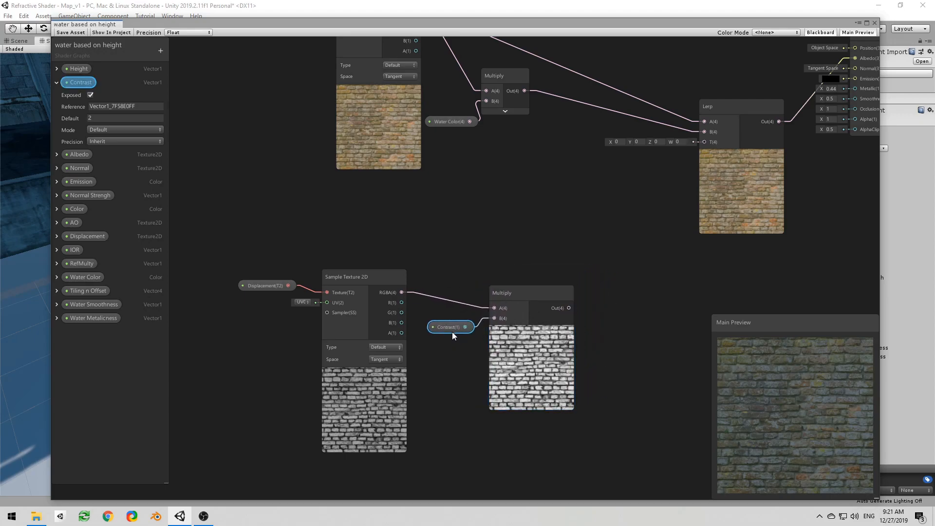
Step: Collapse the Multiply preview and connect its output to input A of a new Add node with its preview collapsed
left_click(531, 332)
left_click_drag(534, 308, 562, 298)
type("ad")
key("Return")
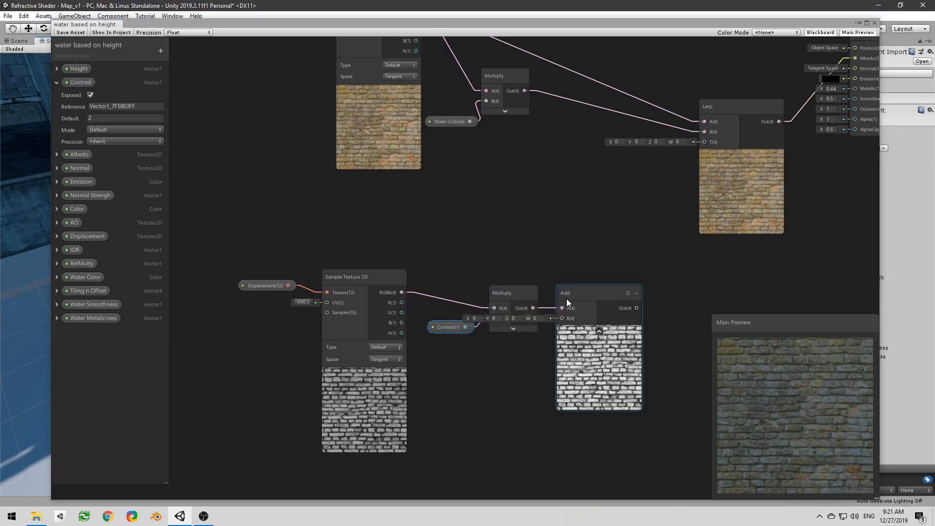
left_click_drag(581, 305, 623, 323)
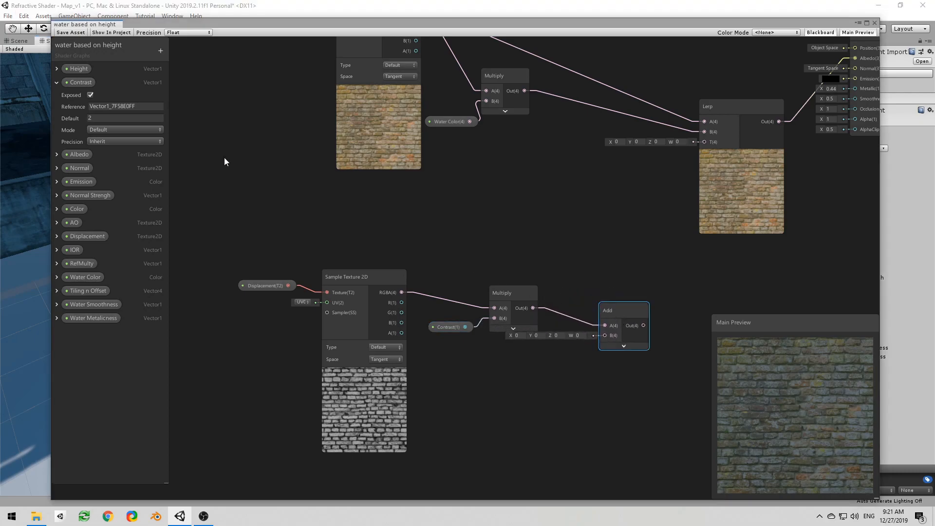
Step: Place the Height property below the Add node, connect it to input B and tighten the spacing between the nodes
left_click(57, 82)
left_click_drag(74, 67, 589, 310)
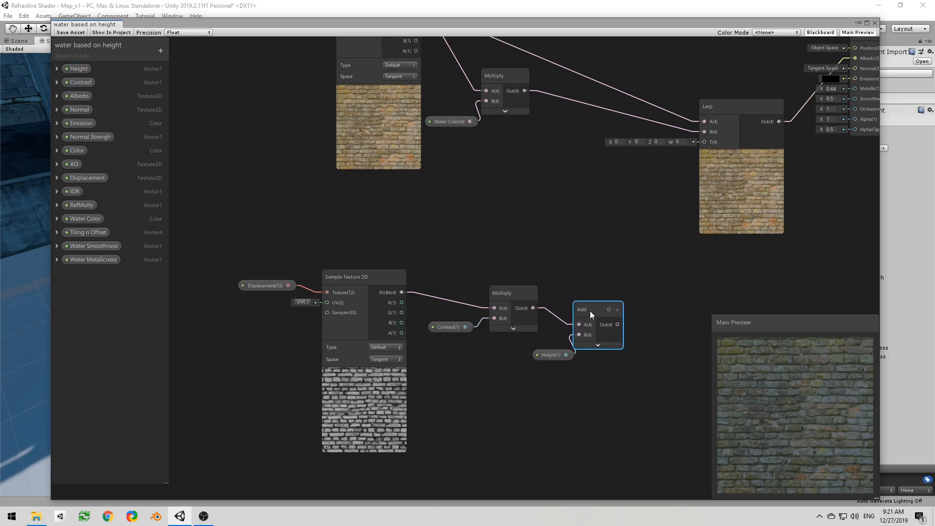
left_click_drag(553, 354, 543, 355)
middle_click_drag(599, 312, 486, 322)
Step: Feed the Add output into a new Clamp node and connect the Clamp output to the Lerp node's T input
left_click_drag(508, 332, 530, 321)
type("clamp")
key("Return")
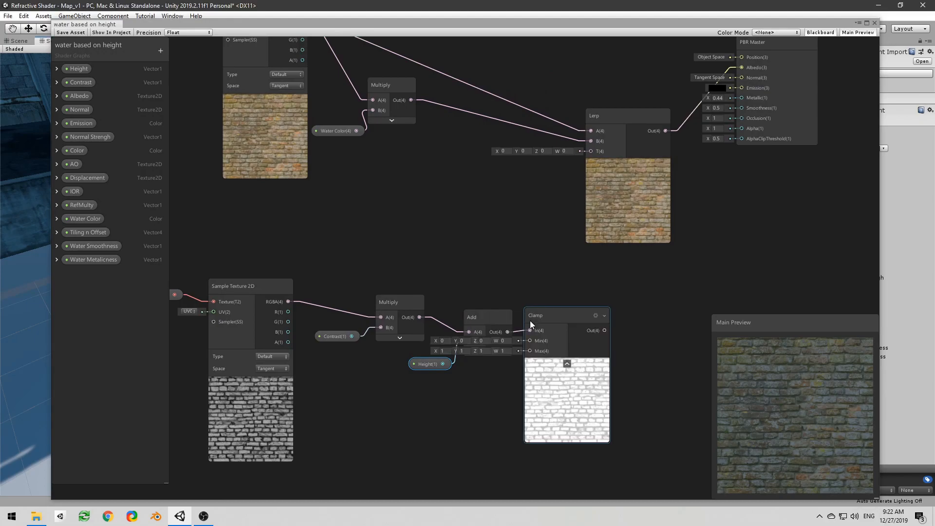
left_click(567, 364)
middle_click_drag(588, 329, 514, 399)
left_click_drag(507, 392, 522, 213)
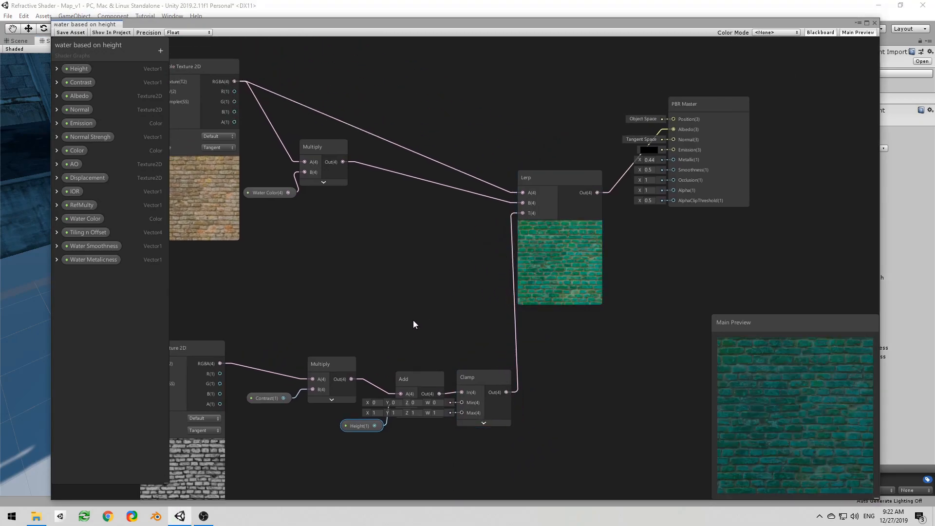
Step: Set the Contrast property's default to -2 and inspect the bricks up close in the main preview
scroll(414, 319, "down", 1)
middle_click_drag(421, 314, 560, 238)
scroll(452, 294, "up", 2)
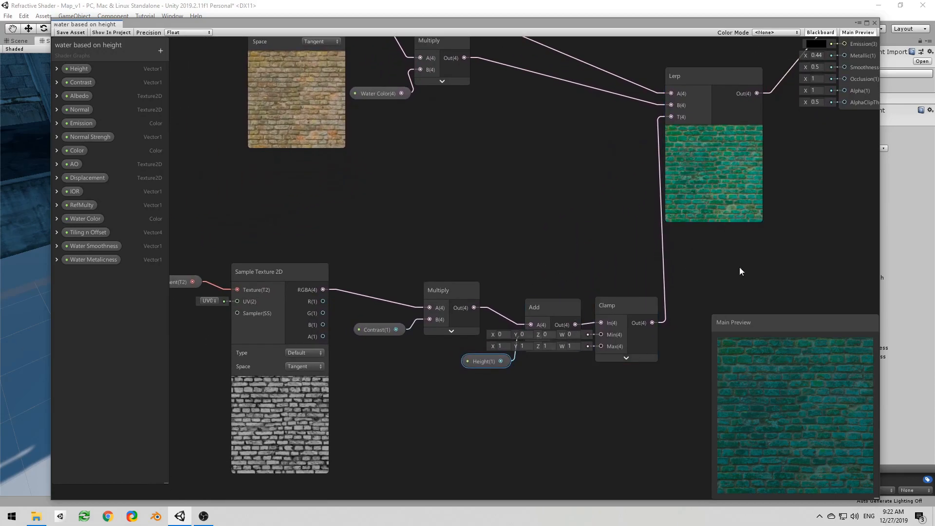
left_click(54, 81)
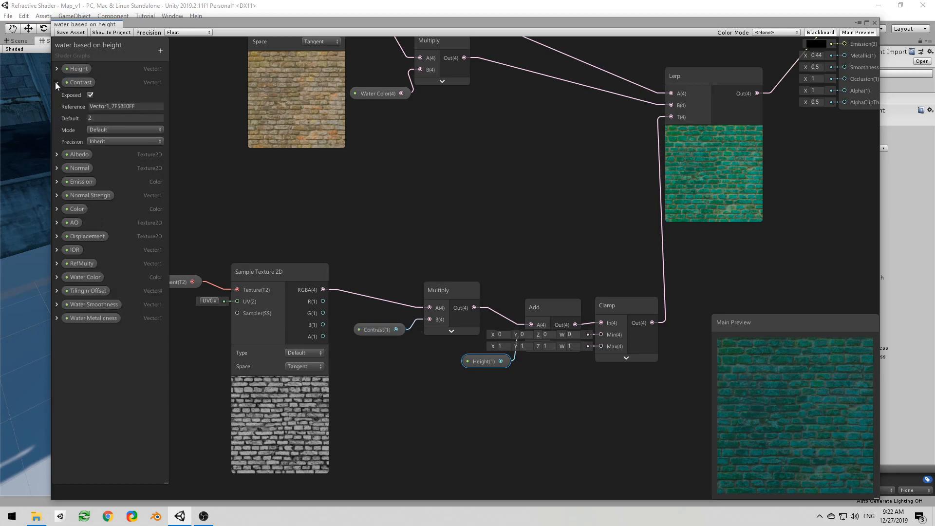
left_click(90, 117)
type("-")
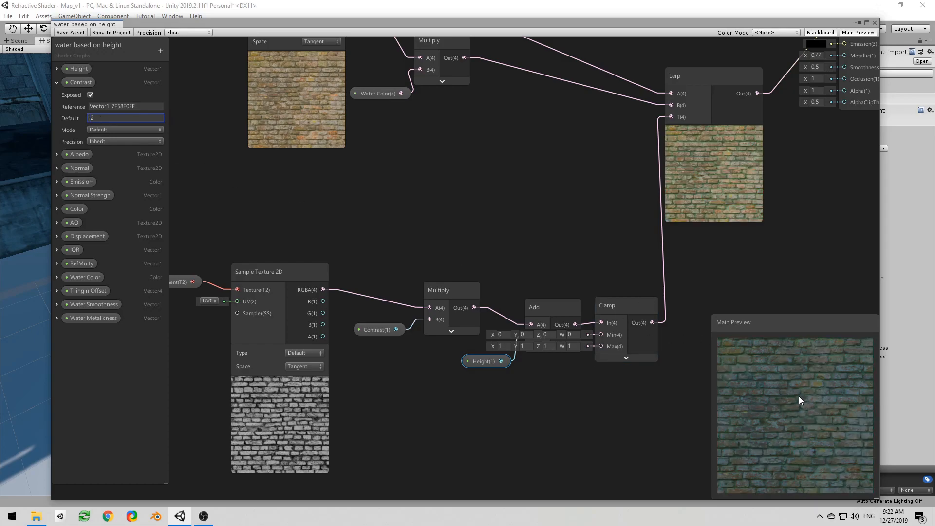
scroll(798, 396, "up", 8)
left_click(815, 425)
mouse_move(813, 416)
left_mouse_down()
mouse_move(805, 373)
mouse_move(809, 417)
mouse_move(769, 421)
mouse_move(780, 390)
mouse_move(800, 376)
mouse_move(821, 401)
mouse_move(803, 420)
left_mouse_up()
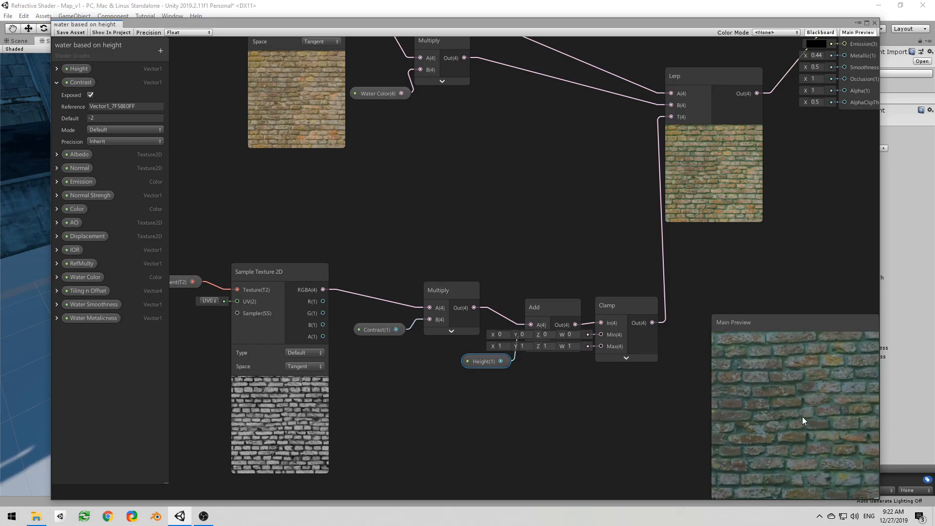
Step: Try 0, 1 and 2 as the Height property's default, settle on 1 and check the main preview
left_click(57, 69)
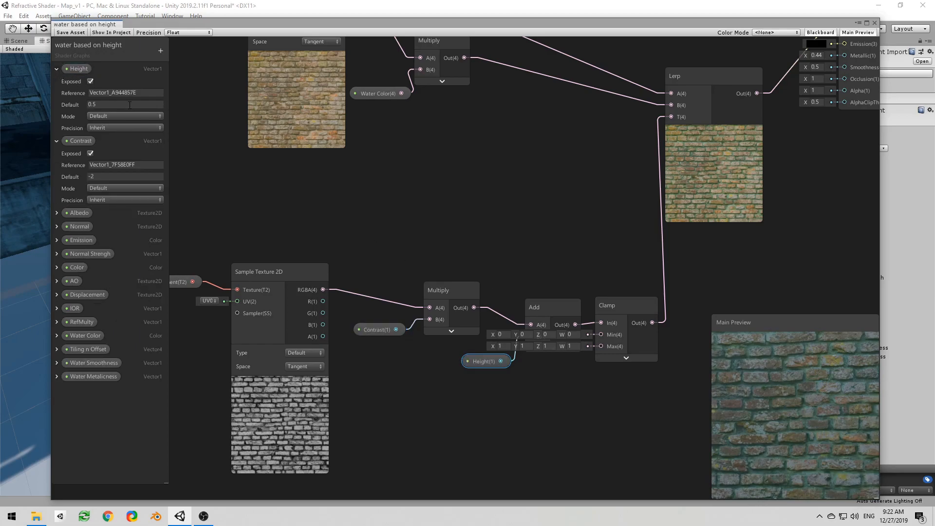
left_click(100, 104)
type("0")
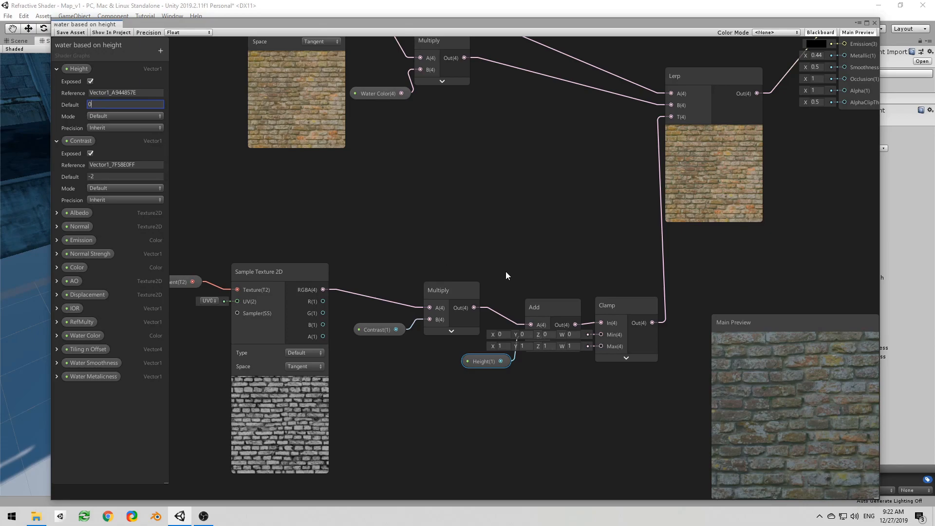
key("BackSpace")
type("1")
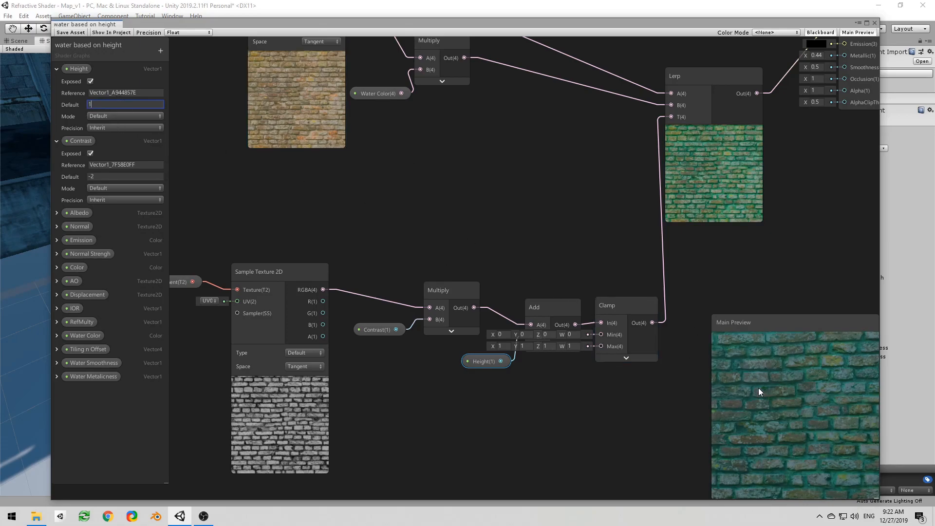
left_click_drag(758, 388, 759, 375)
left_click(99, 103)
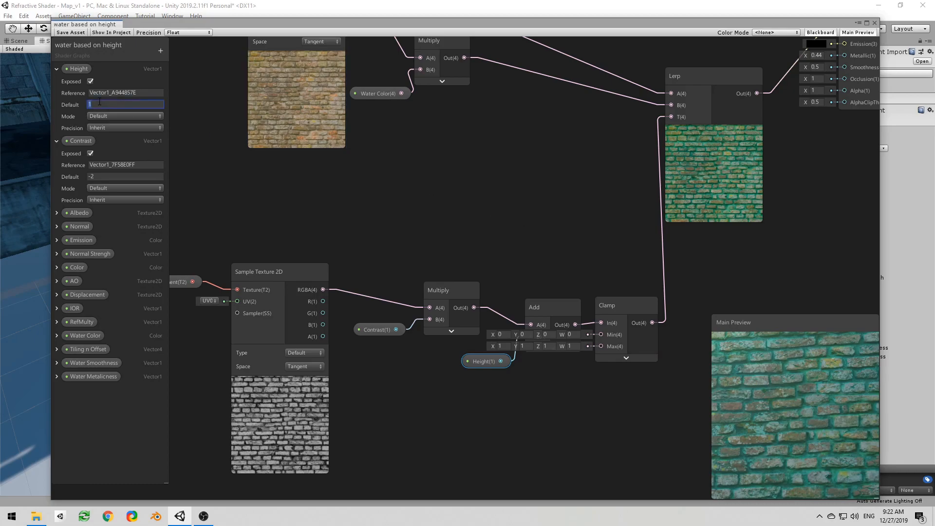
type("2")
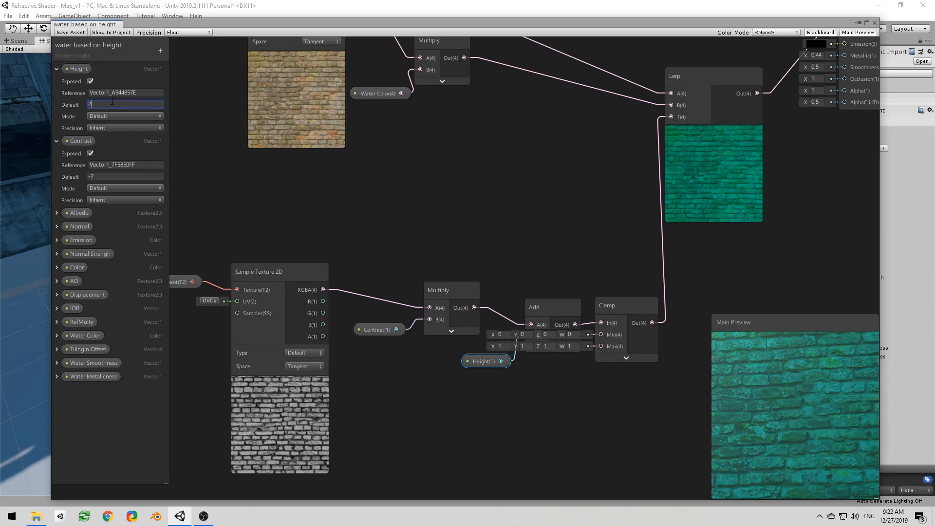
type("1")
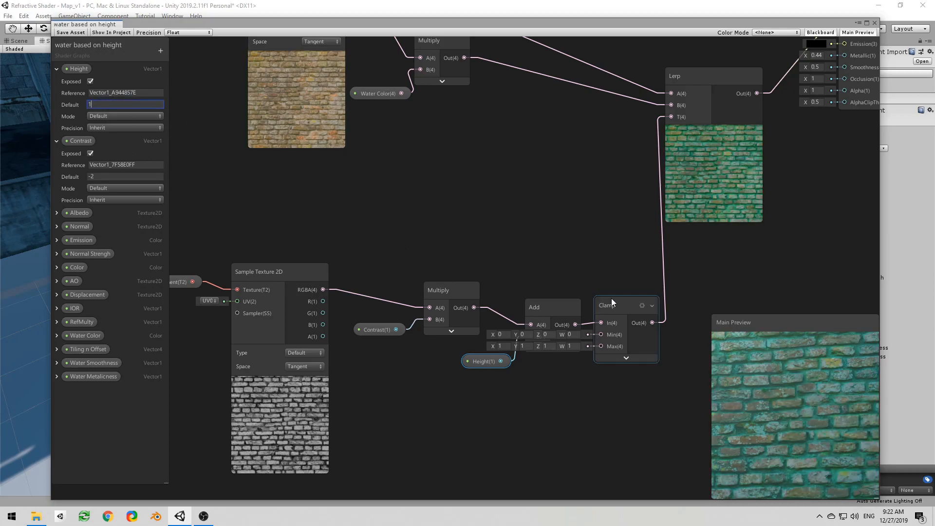
scroll(730, 238, "down", 2)
left_click_drag(796, 384, 813, 406)
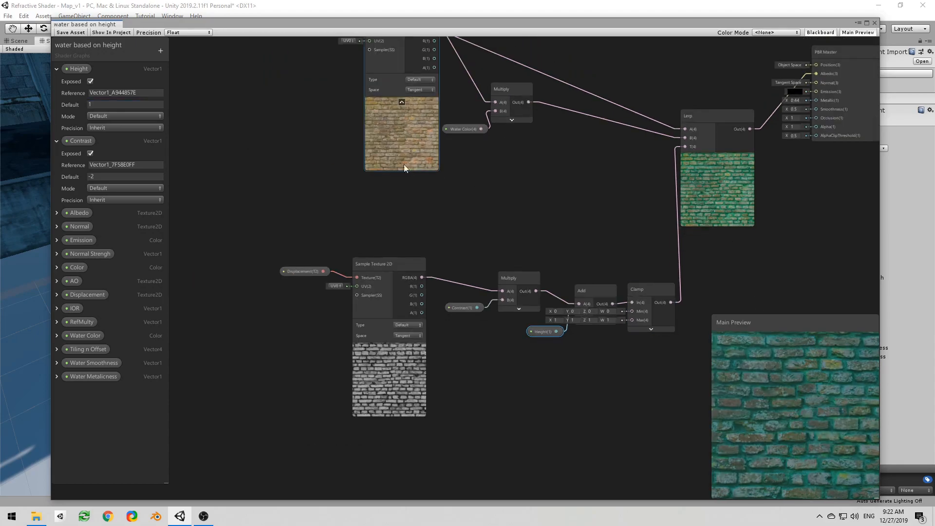
Step: Save the shader graph and set the street material's Height to 0.74 on the brick road tile in the scene
left_click(77, 34)
left_click_drag(427, 24, 0, 29)
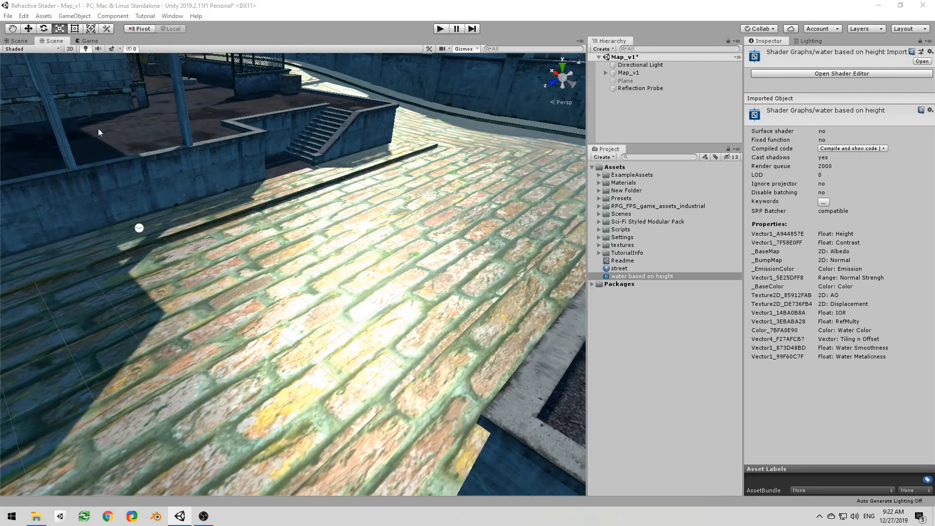
left_click(470, 289)
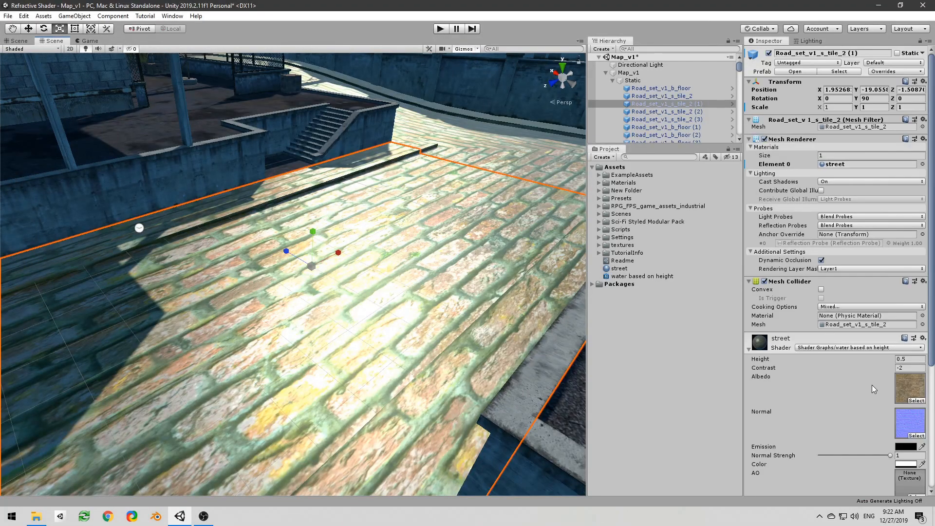
mouse_move(874, 359)
left_mouse_down()
mouse_move(889, 362)
mouse_move(872, 363)
mouse_move(881, 361)
left_mouse_up()
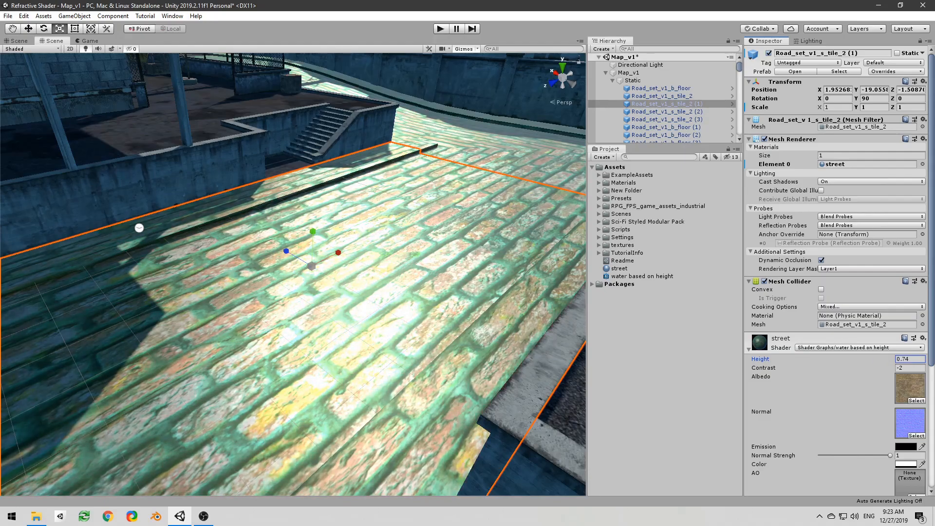
Step: Return to the shader graph, move the Clamp node well away from the Add node and collapse the displacement sample's preview
left_click_drag(0, 46, 704, 20)
scroll(535, 170, "down", 3)
left_click_drag(326, 221, 566, 365)
left_click_drag(555, 275, 509, 296)
left_click(359, 206)
left_click_drag(559, 323, 501, 288)
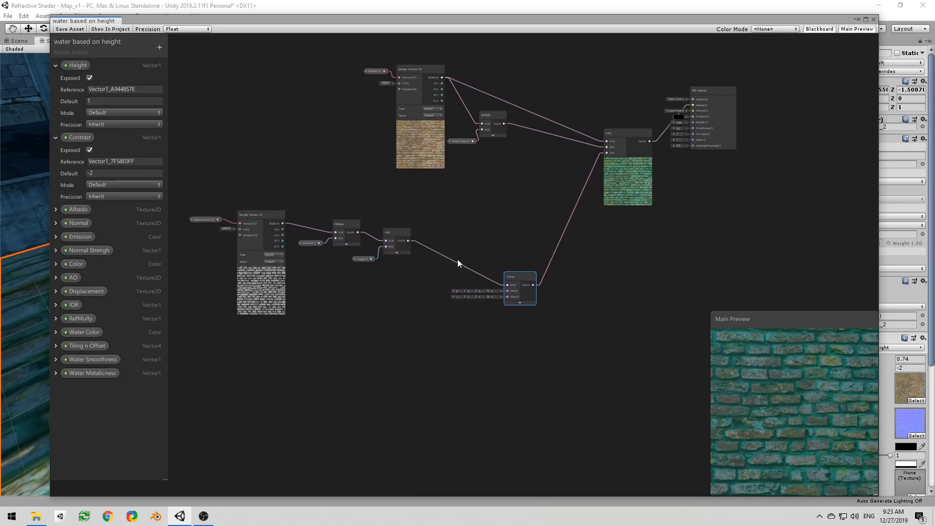
middle_click_drag(452, 262, 572, 227)
left_click(385, 232)
Step: Add a Gradient Noise node to the graph below the displacement nodes
right_click(332, 312)
left_click(344, 318)
type("noi")
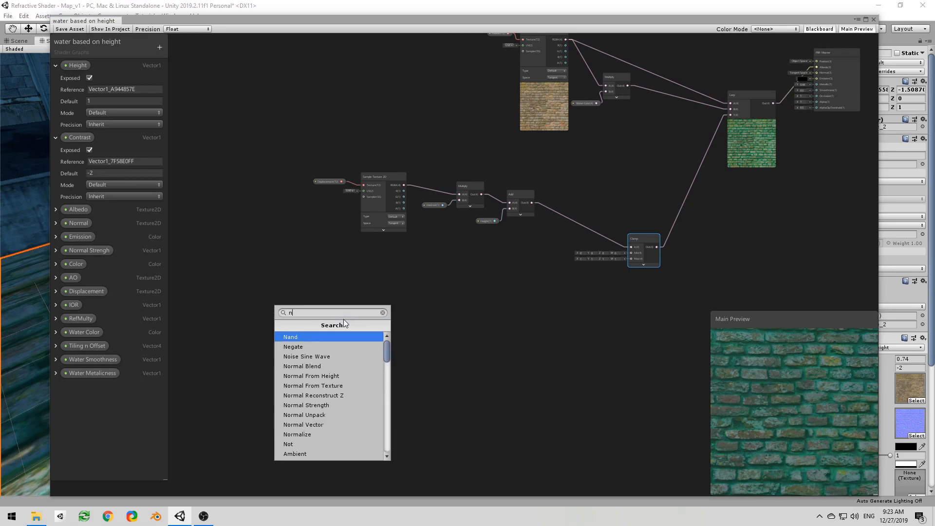
key("Down")
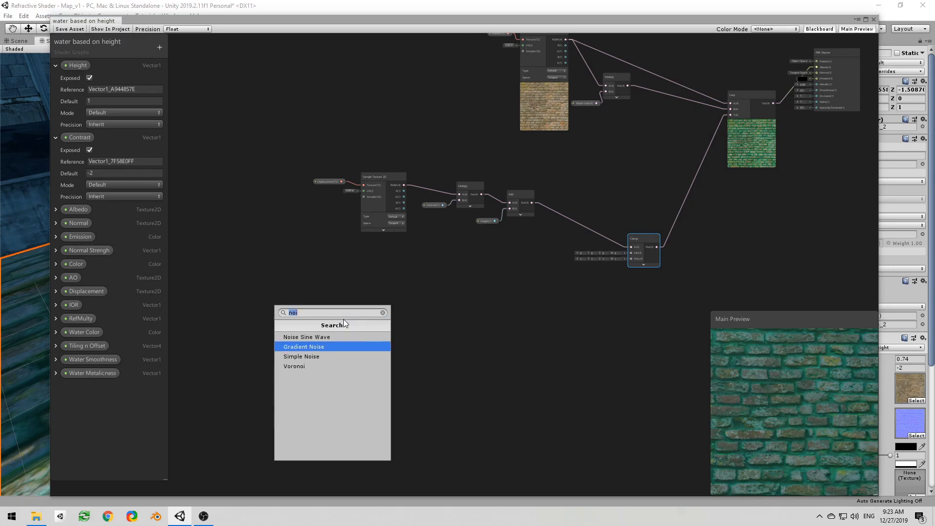
key("Return")
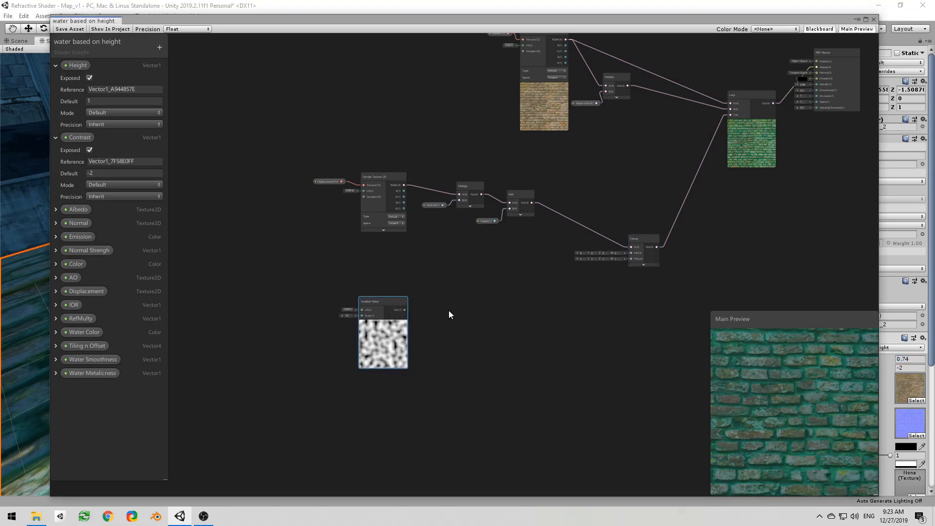
scroll(437, 311, "up", 3)
left_click_drag(373, 305, 434, 302)
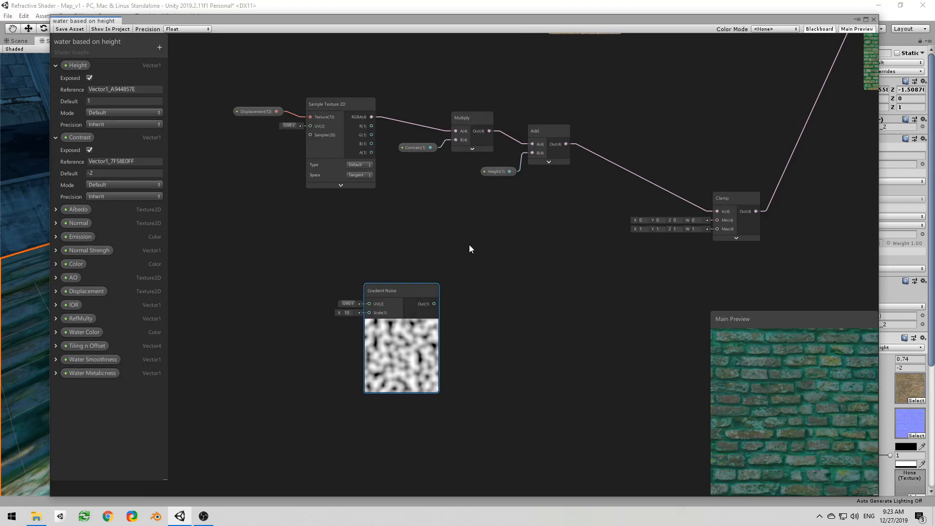
Step: Insert an Add node between the Height Add node and the Clamp node, with the Gradient Noise output as its second input
left_click_drag(566, 144, 604, 208)
type("add")
key("Return")
left_click(635, 239)
left_click_drag(435, 304, 718, 213)
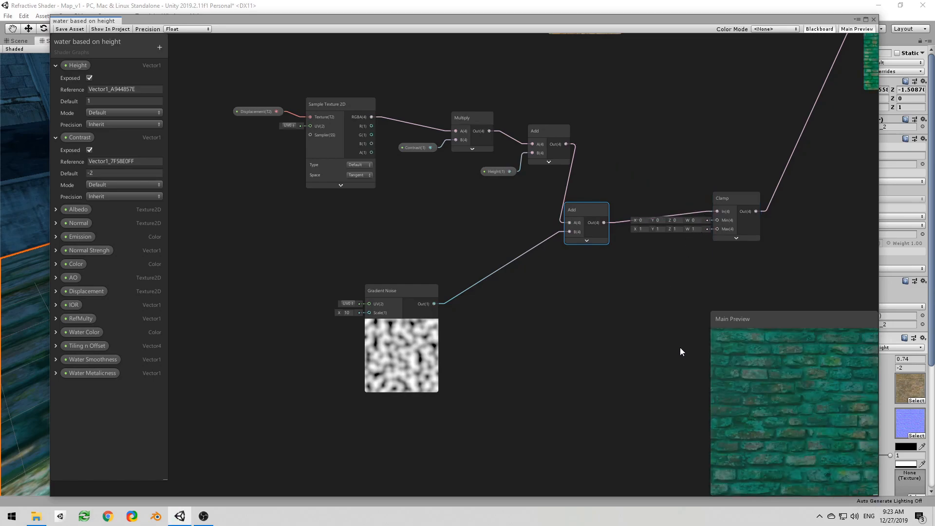
Step: Collapse the Height and Contrast properties and create a Vector1 property named Noise Height
left_click(55, 65)
left_click(55, 79)
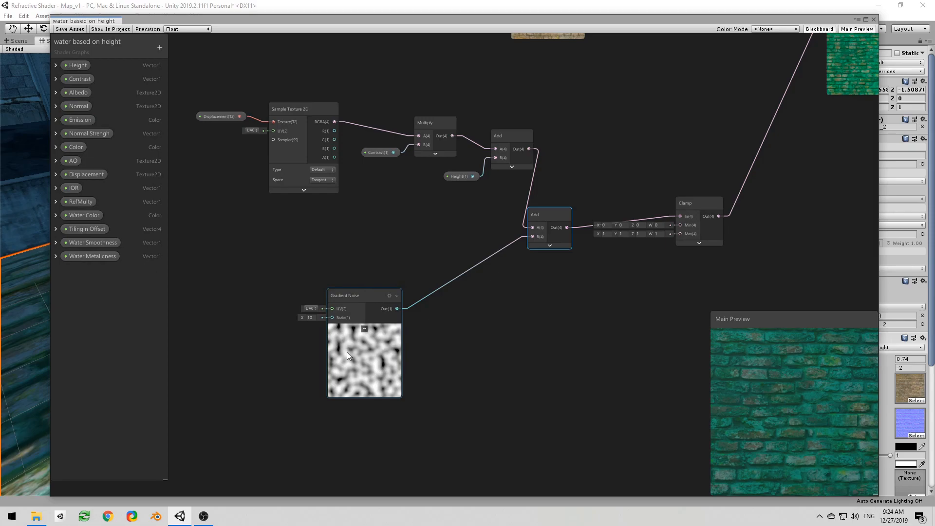
left_click(159, 47)
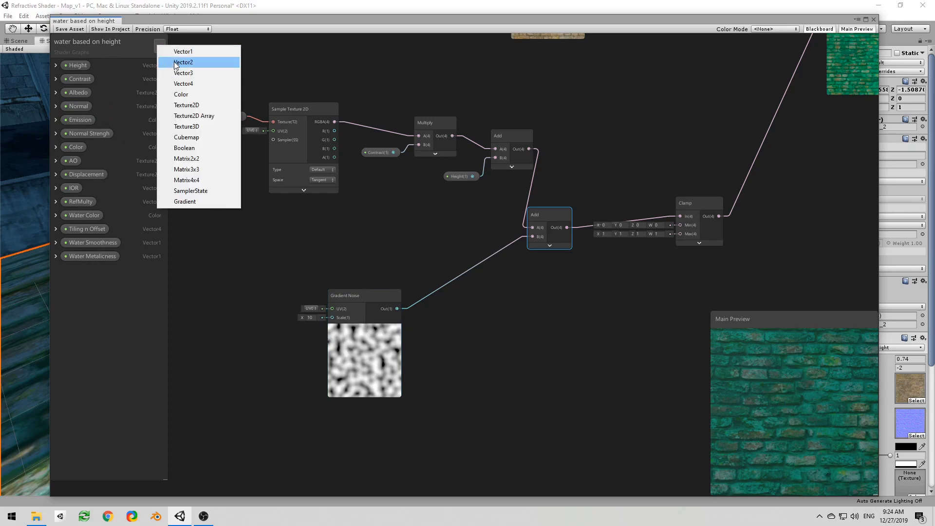
left_click(179, 52)
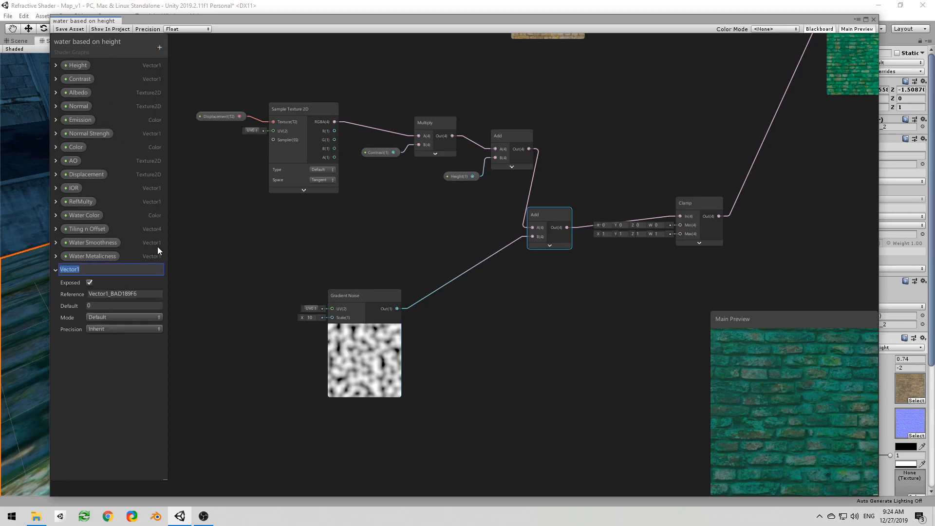
type("Noise Height")
key("Return")
Step: Add Noise Height to the Gradient Noise output through a new Add node and feed the sum into the Add node before the Clamp
left_click_drag(83, 270, 462, 303)
type("a")
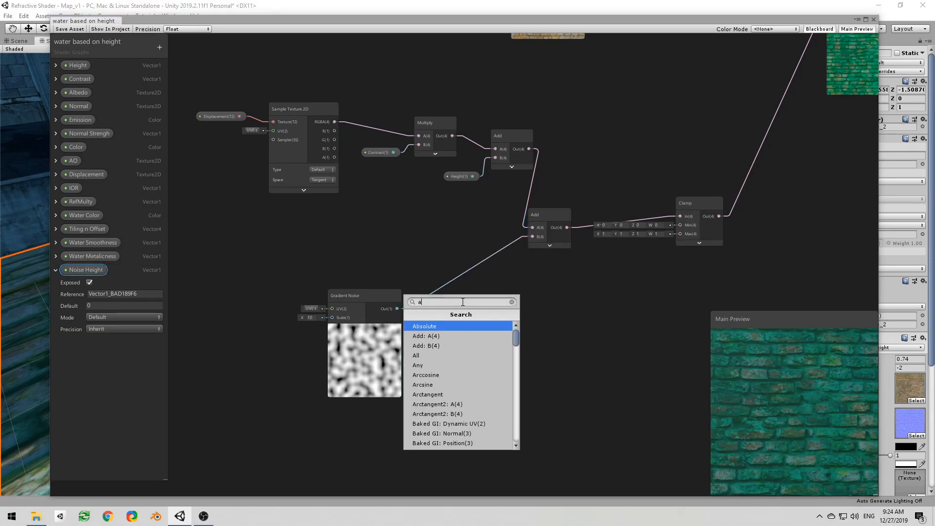
type("dd")
key("Return")
left_click(494, 330)
left_click(450, 354)
left_click_drag(451, 357, 532, 236)
middle_click_drag(370, 256, 443, 255)
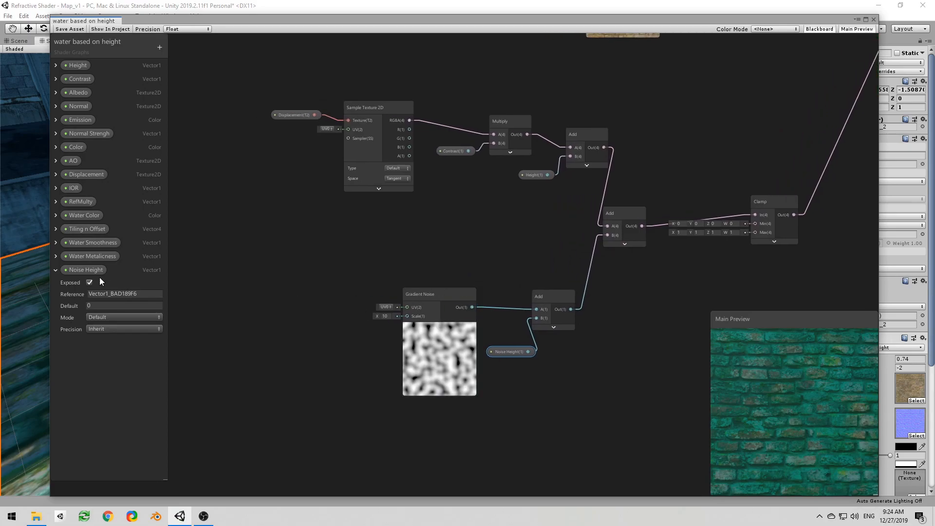
Step: Collapse the Noise Height property and create a Vector1 property named Noise Scale
left_click(55, 269)
left_click(159, 47)
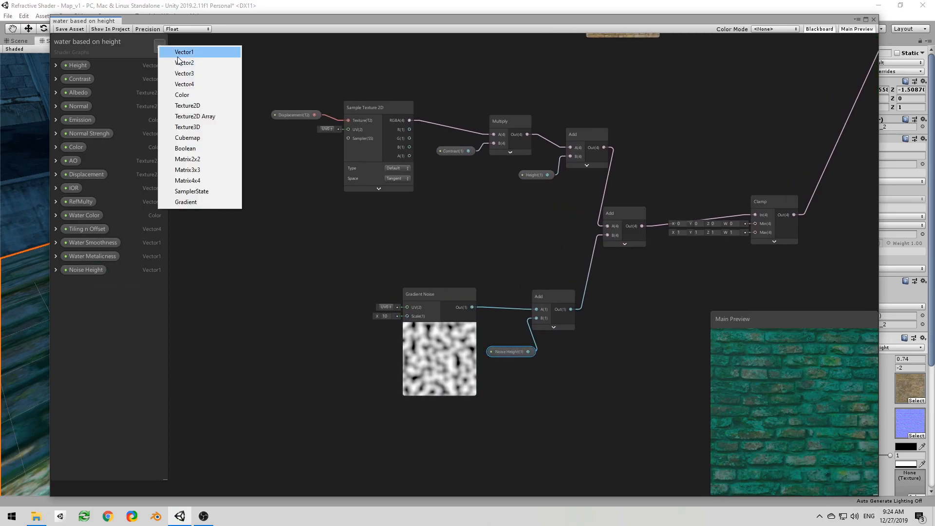
left_click(179, 52)
type("N")
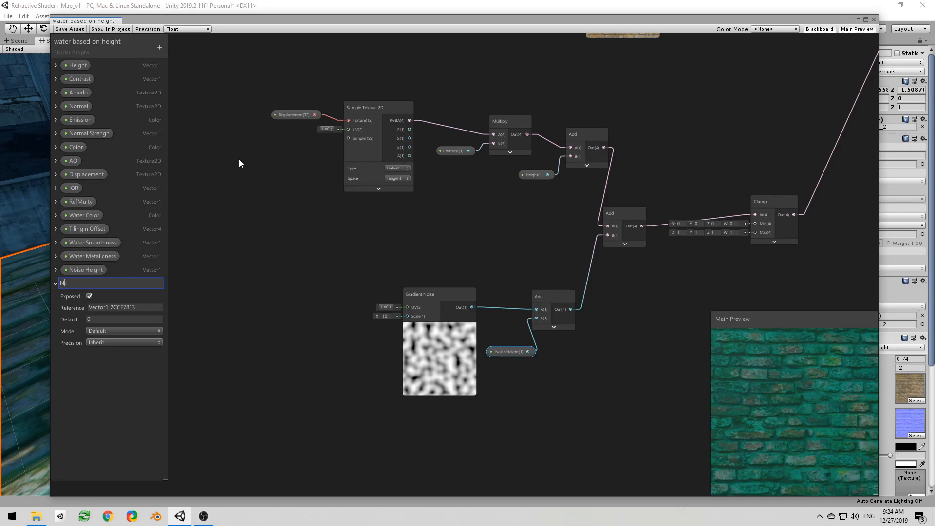
type("oise Scale")
key("Return")
Step: Connect Noise Scale to the Gradient Noise node's Scale input and set the property's default to 10
left_click_drag(84, 286, 444, 250)
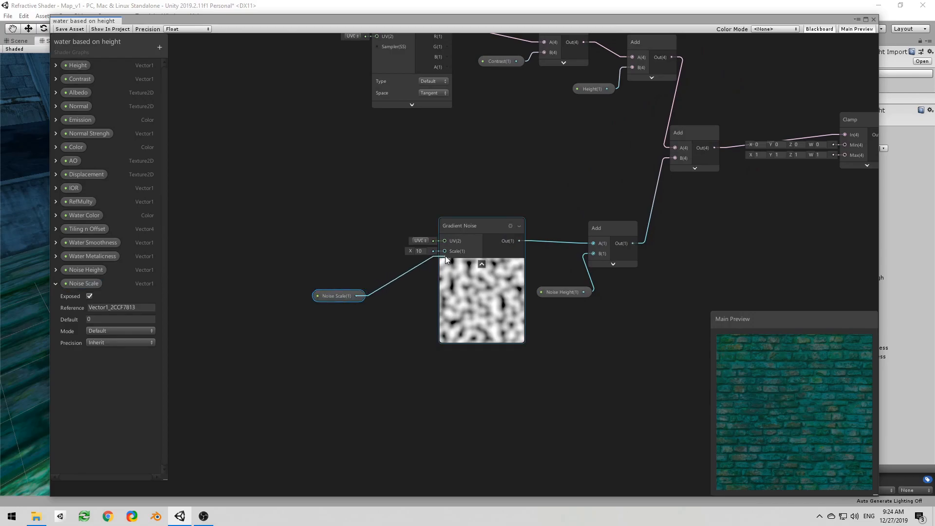
left_click(101, 320)
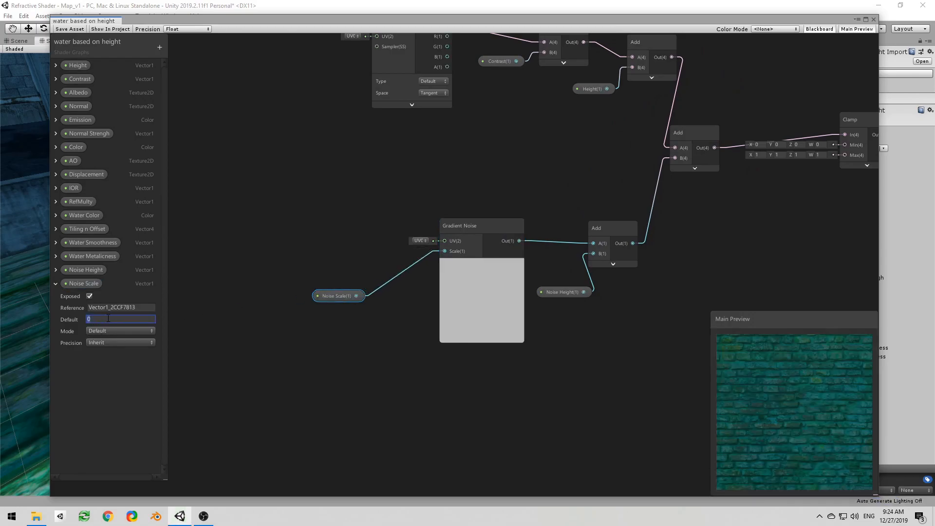
type("10")
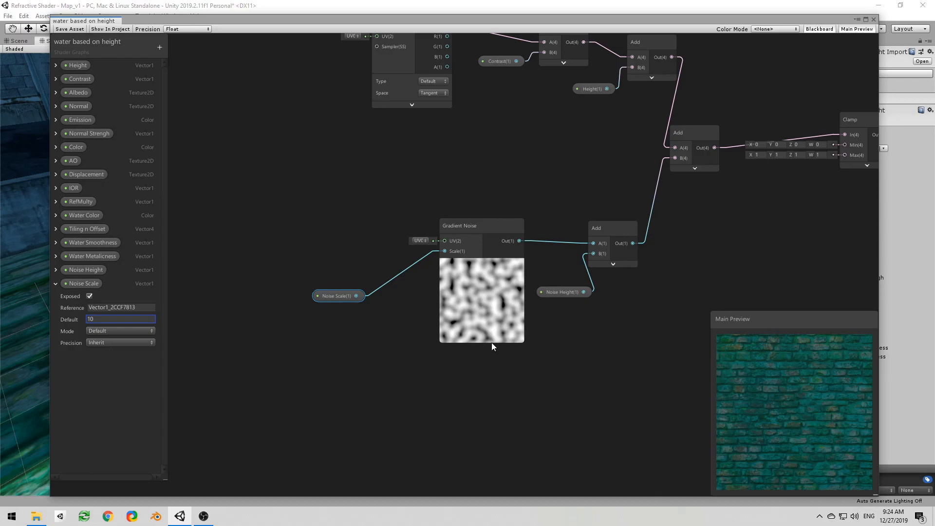
left_click(55, 282)
left_click_drag(347, 296, 380, 290)
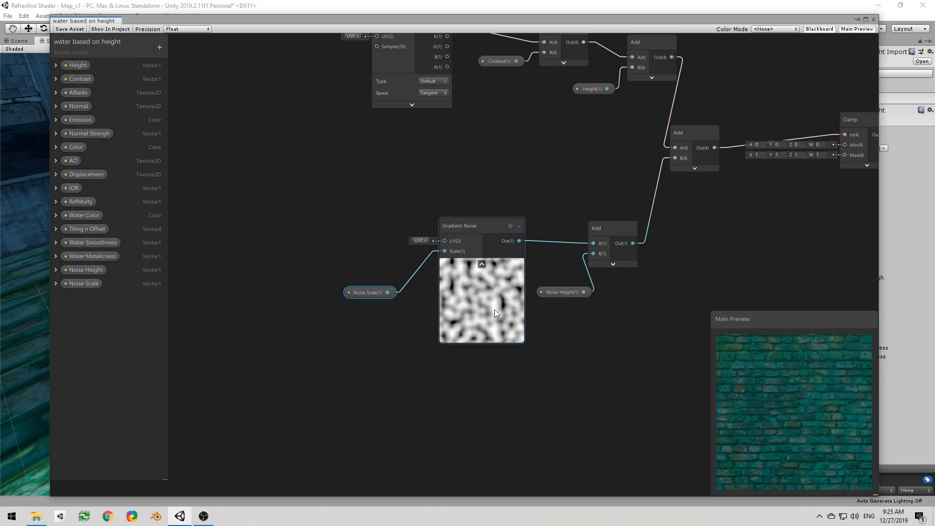
Step: Add a world-space Position node before the Gradient Noise node and feed its output into a new Split node
middle_click_drag(363, 245, 445, 310)
left_click_drag(464, 364, 507, 356)
right_click(303, 280)
left_click(320, 283)
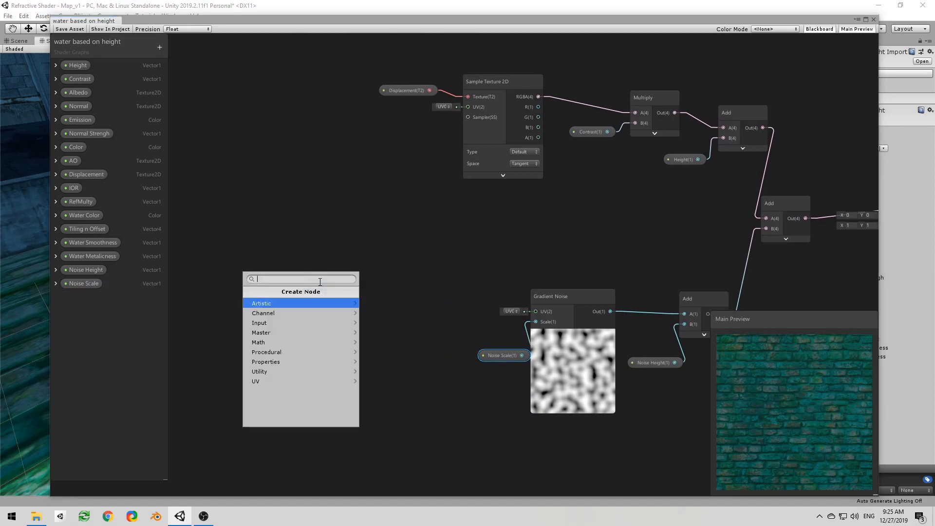
type("position")
key("Return")
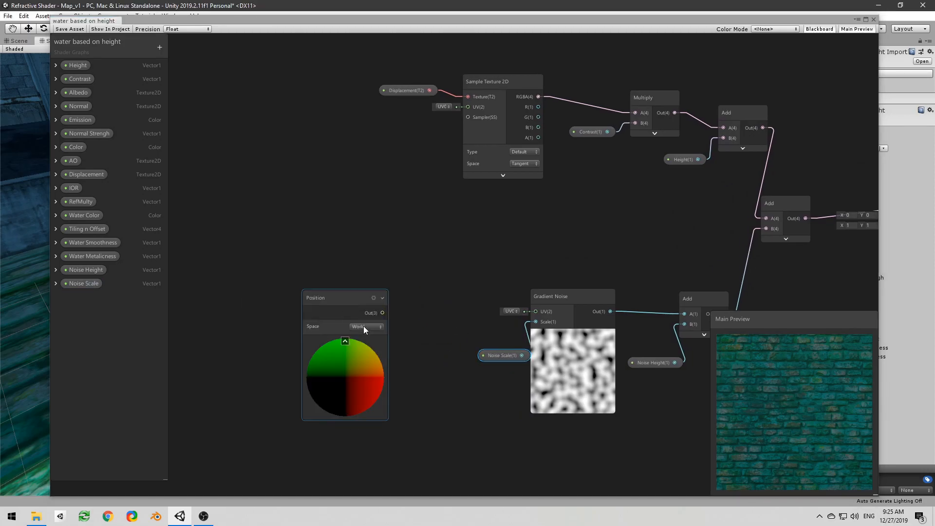
left_click_drag(325, 294, 294, 293)
left_click_drag(359, 312, 378, 309)
type("spl")
key("Return")
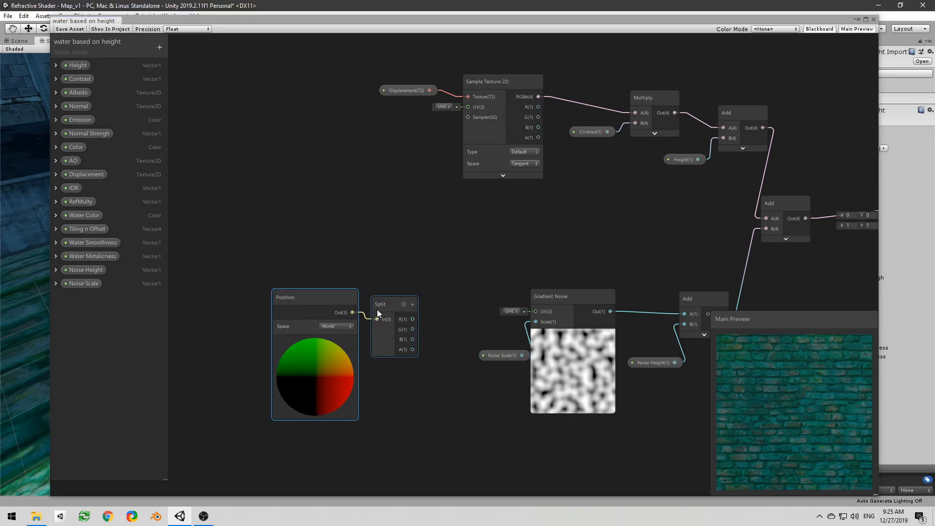
Step: Combine the Split node's R and B channels in a Vector 2 node and connect it to the Gradient Noise UV input
left_click_drag(412, 320, 432, 318)
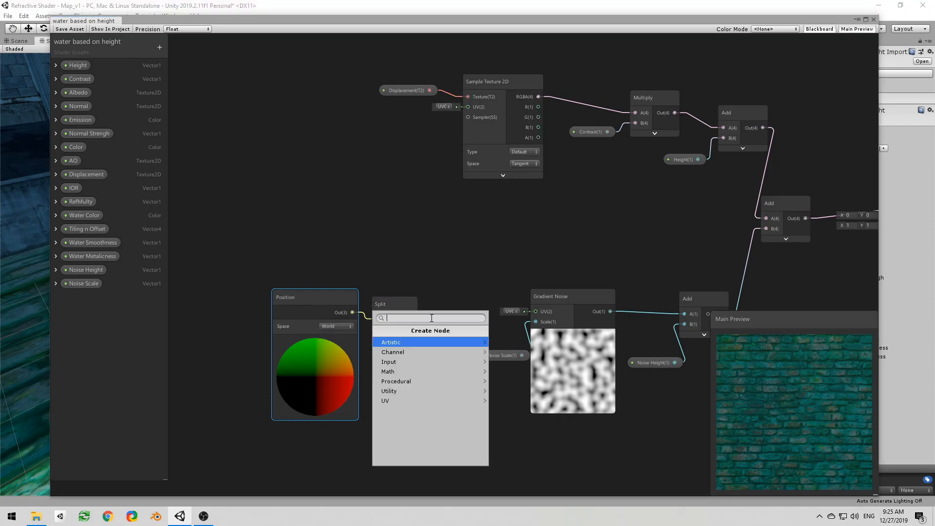
type("ve")
key("Down")
key("Return")
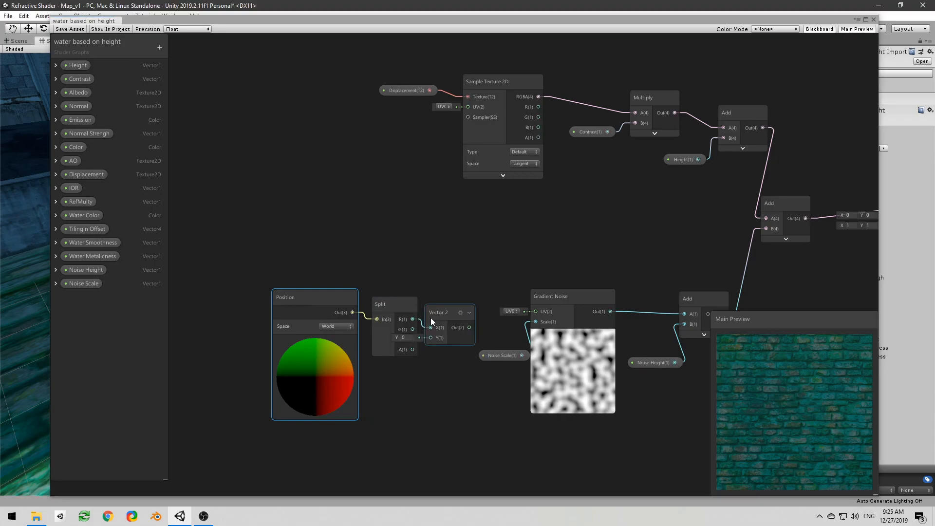
left_click_drag(412, 339, 536, 311)
left_click(451, 333)
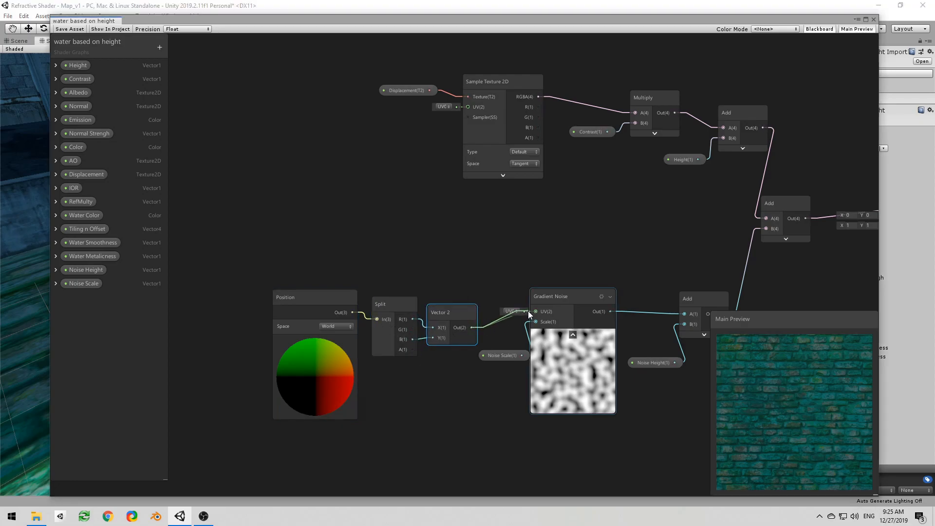
middle_click_drag(491, 287, 423, 257)
scroll(424, 256, "down", 1)
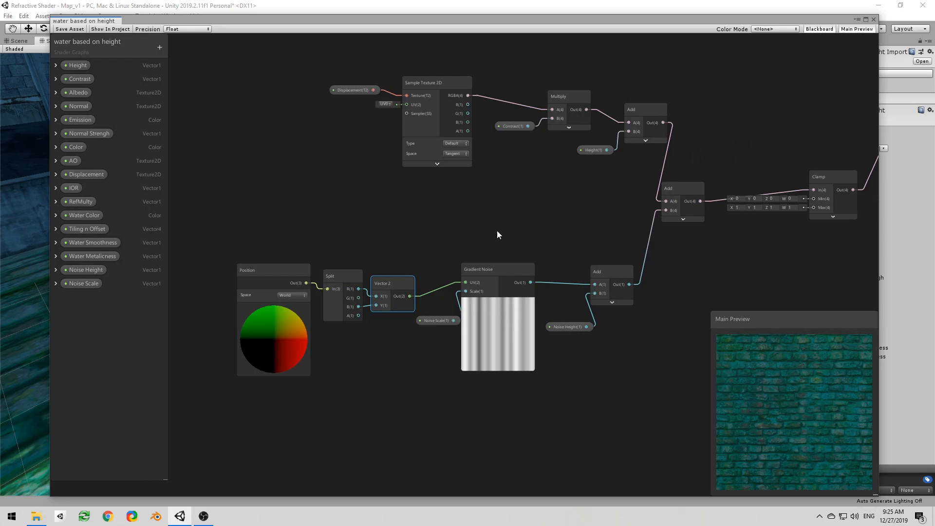
Step: Save the shader graph, move its window off the scene and select the brick road tile in the scene
middle_click_drag(497, 236, 383, 255)
left_click(68, 29)
left_click_drag(442, 21, 0, 58)
right_click_drag(161, 195, 376, 241)
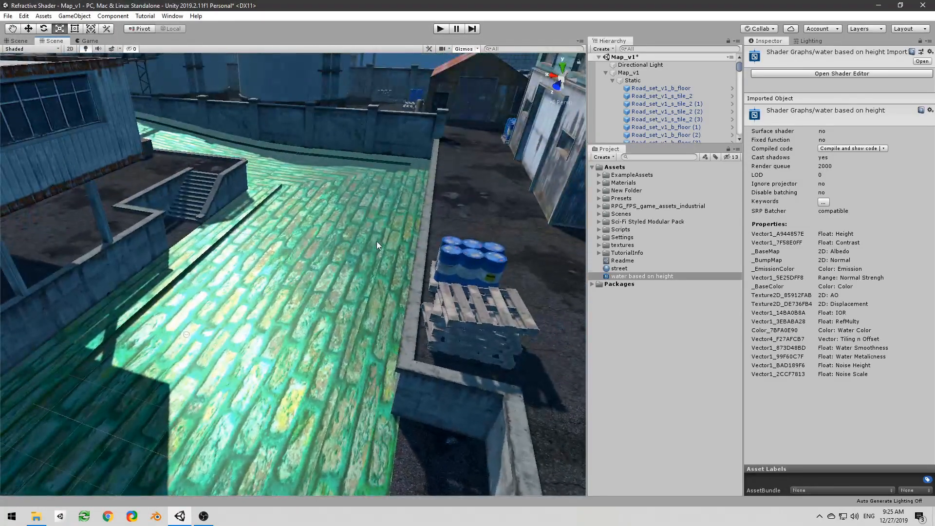
left_click(396, 255)
Step: Set the street material's Height to 0.24, try a Noise Scale of 10 and settle on 1
scroll(826, 291, "down", 5)
scroll(877, 303, "up", 3)
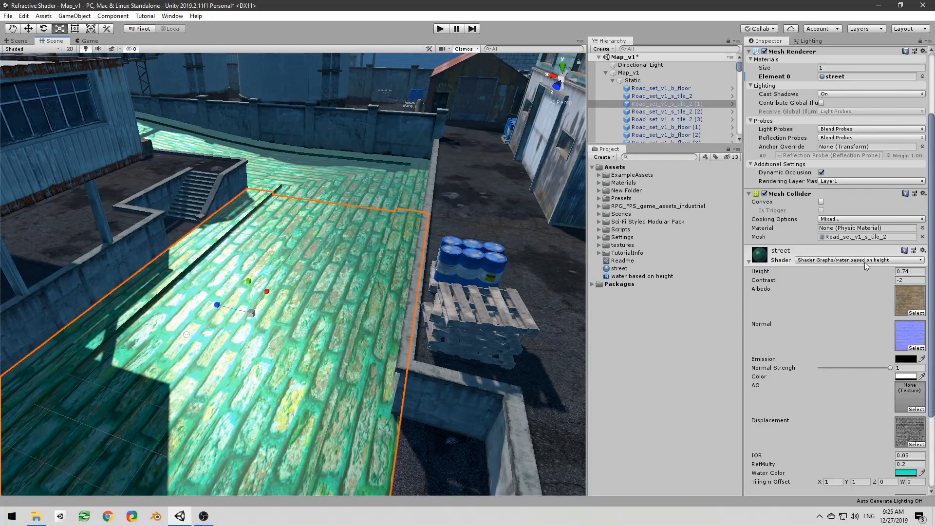
left_click_drag(864, 272, 858, 273)
scroll(857, 317, "down", 3)
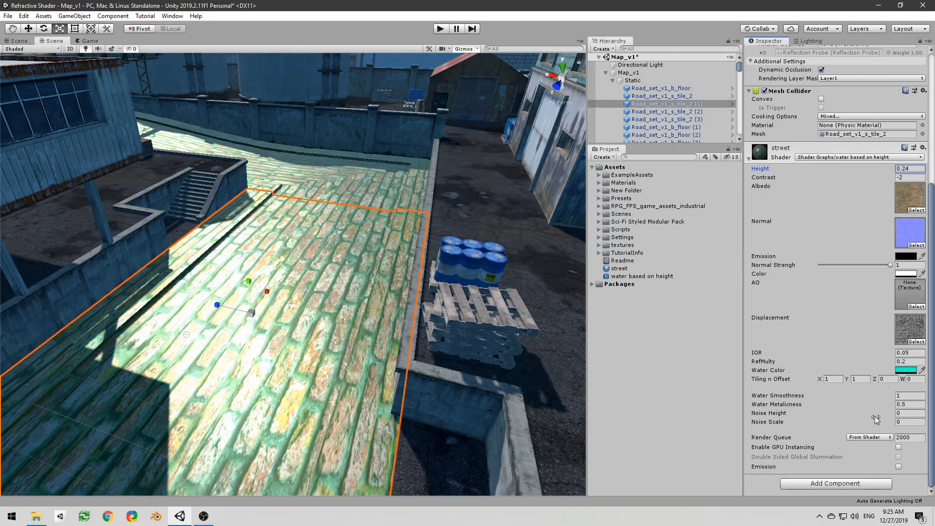
left_click(907, 421)
type("10")
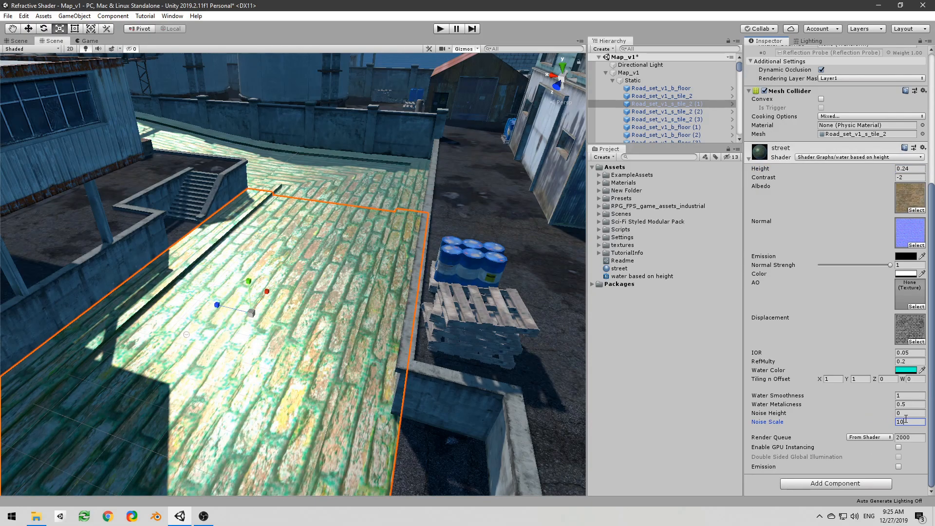
double_click(913, 422)
type("1")
Step: Try positive Noise Height values such as 0.32 on the street material, inspect the road and set it to -0.62
right_click_drag(412, 351, 575, 334)
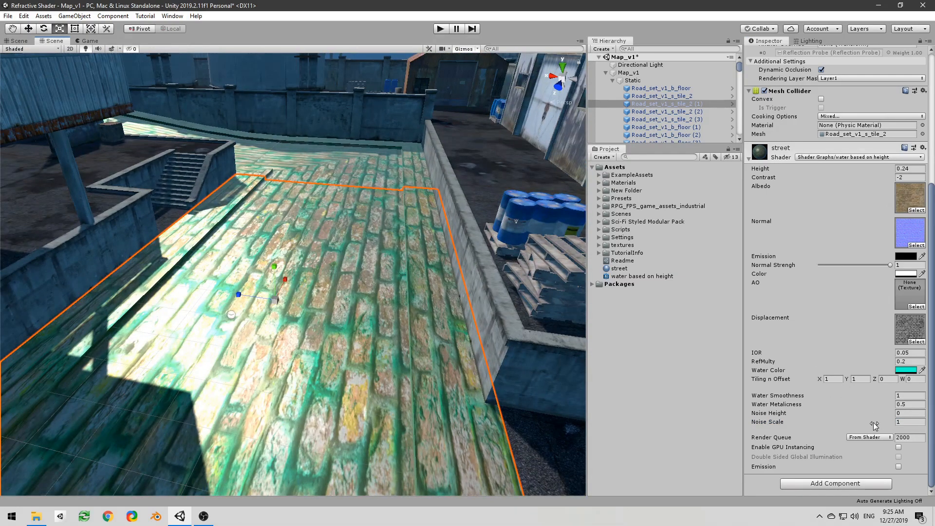
mouse_move(888, 427)
left_mouse_down()
mouse_move(885, 413)
mouse_move(871, 418)
mouse_move(883, 412)
left_mouse_up()
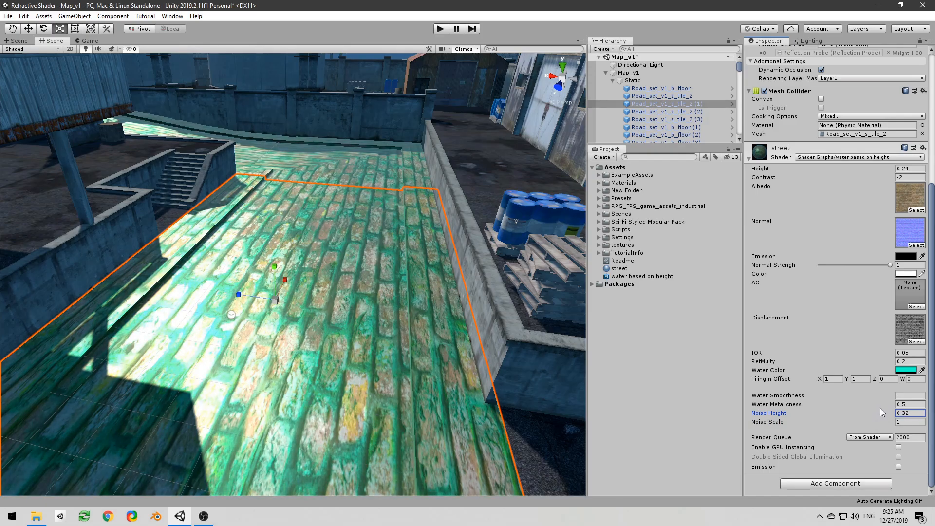
right_click_drag(390, 303, 483, 328)
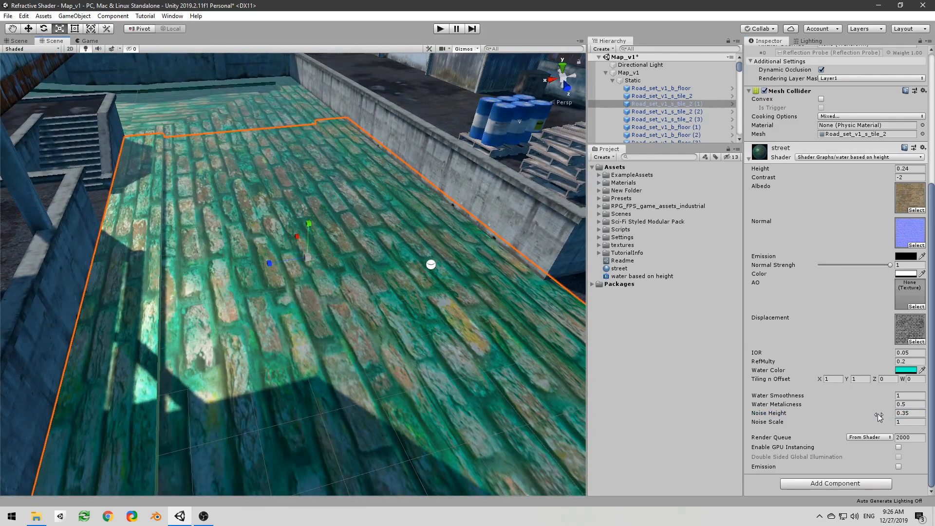
left_click_drag(886, 417, 868, 416)
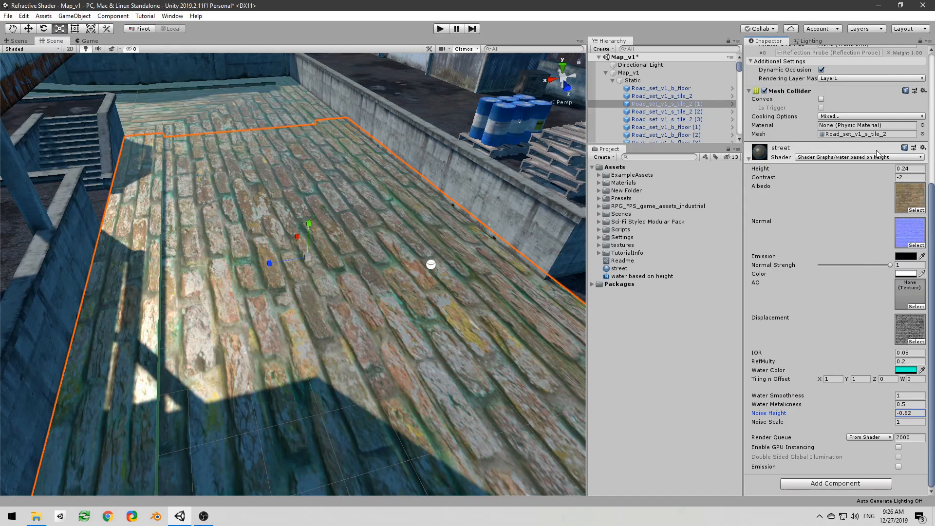
Step: Raise the street material's Height to 0.96, lower Noise Height to -1.19 and inspect the road tile
left_click(871, 173)
left_click_drag(870, 172, 877, 172)
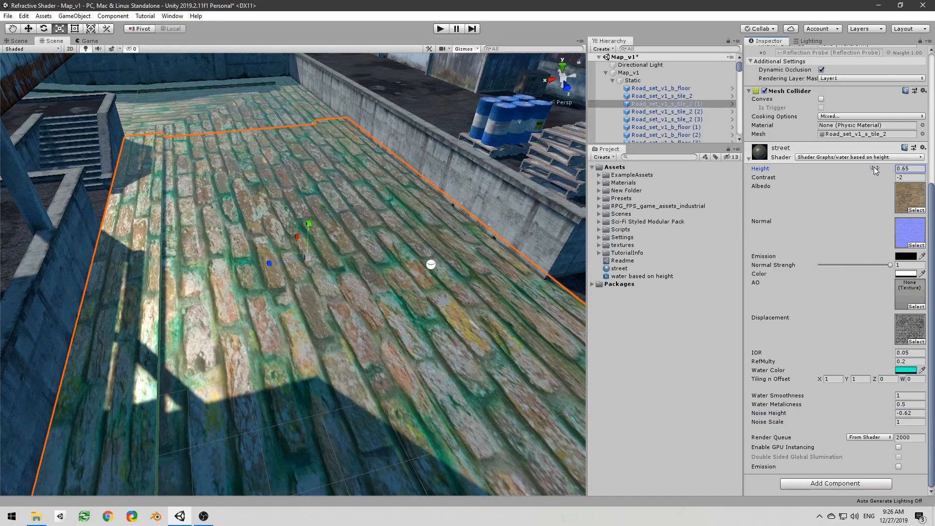
left_click_drag(886, 418, 877, 418)
right_click_drag(387, 294, 369, 271)
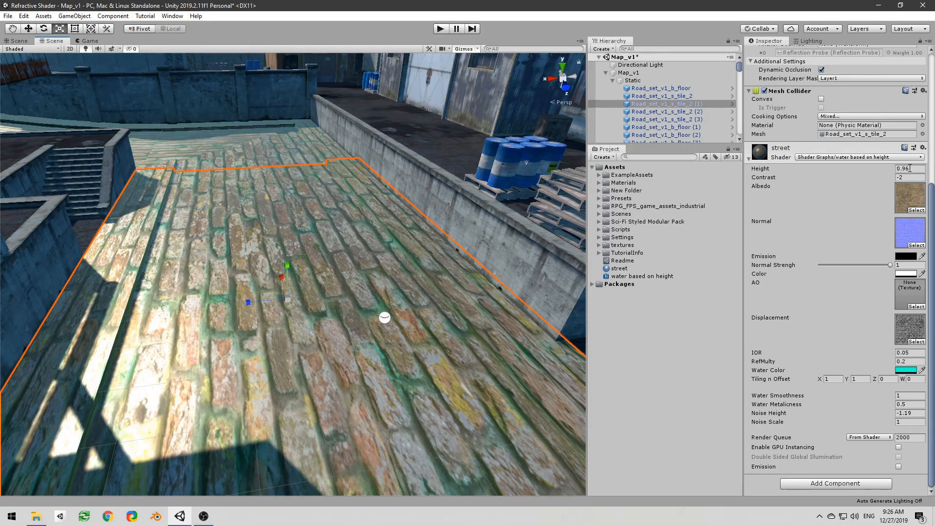
left_click_drag(419, 272, 373, 295, "alt")
Step: Bring back the shader graph window and insert a Clamp node between the noise-height Add node and the combining Add node's B input
left_click_drag(0, 80, 687, 27)
middle_click_drag(444, 254, 506, 226)
mouse_move(540, 279)
left_mouse_down()
mouse_move(520, 283)
mouse_move(558, 274)
left_mouse_up()
type("clamp")
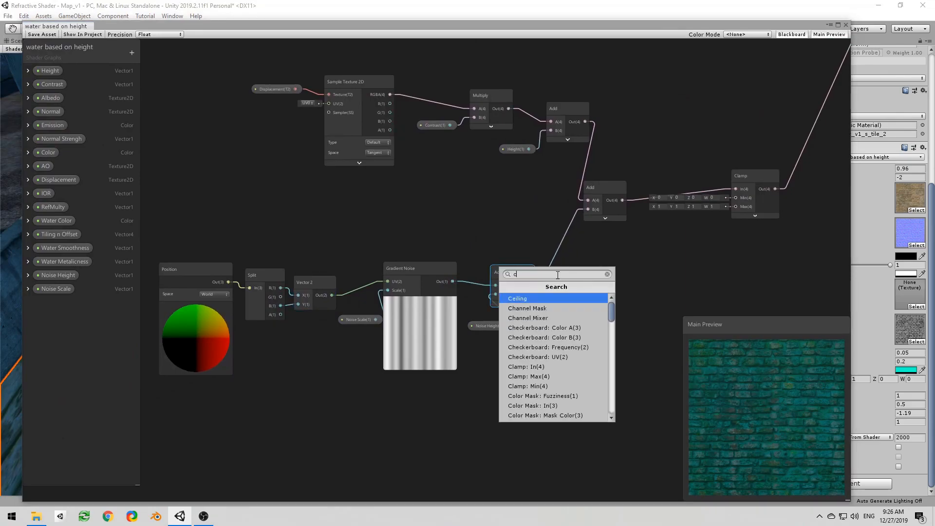
key("Return")
left_click(589, 312)
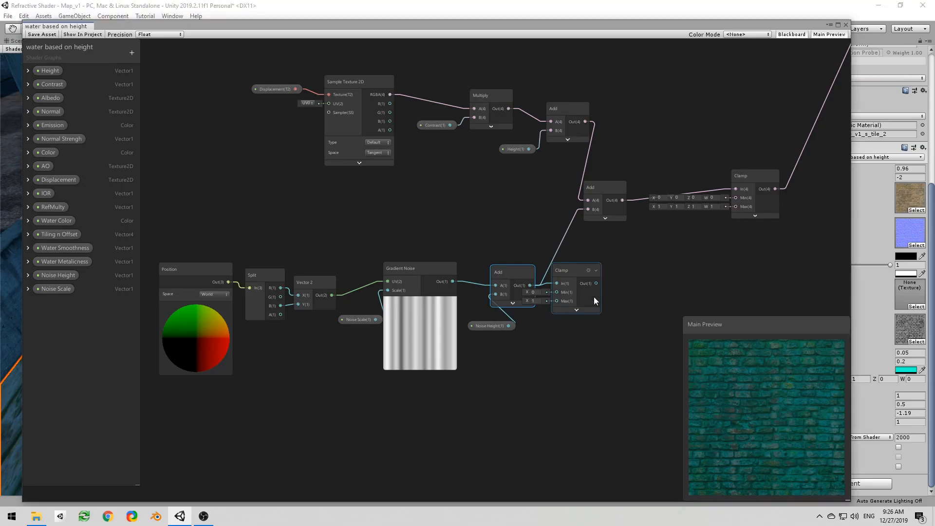
left_click_drag(596, 283, 588, 210)
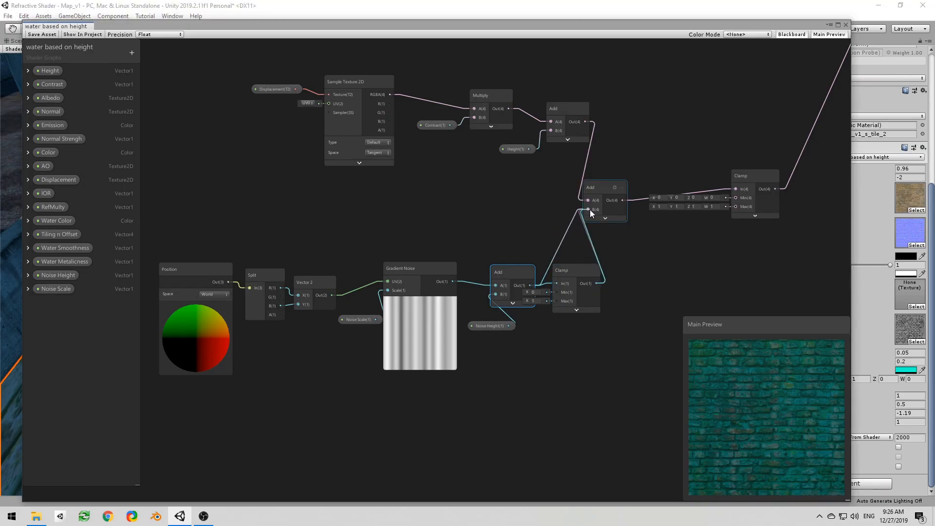
left_click_drag(563, 282, 580, 277)
left_click(516, 229)
middle_click_drag(372, 242, 332, 231)
Step: Duplicate a Lerp node, drive its T input from the final Clamp and connect its output to PBR Master Smoothness
middle_click_drag(583, 191, 349, 302)
scroll(584, 218, "down", 1)
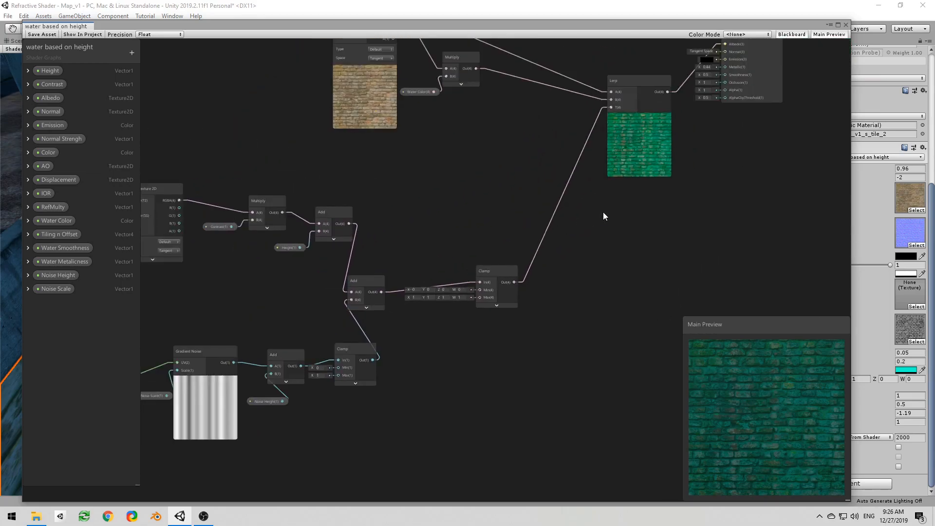
middle_click_drag(599, 221, 399, 407)
left_click_drag(442, 256, 380, 171)
key("ctrl+d")
left_click_drag(397, 201, 411, 306)
middle_click_drag(346, 395, 374, 306)
left_click_drag(347, 369, 406, 222)
middle_click_drag(443, 225, 416, 282)
scroll(419, 280, "up", 3)
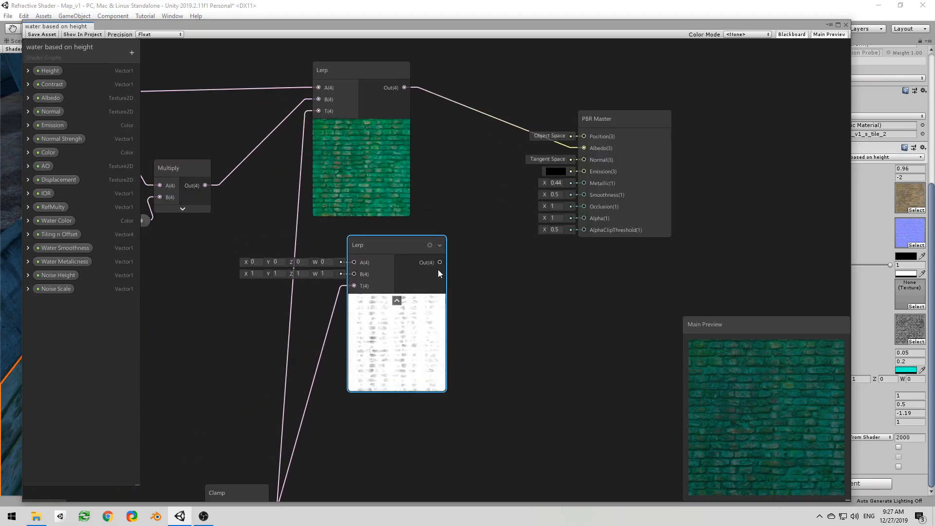
left_click_drag(440, 262, 585, 196)
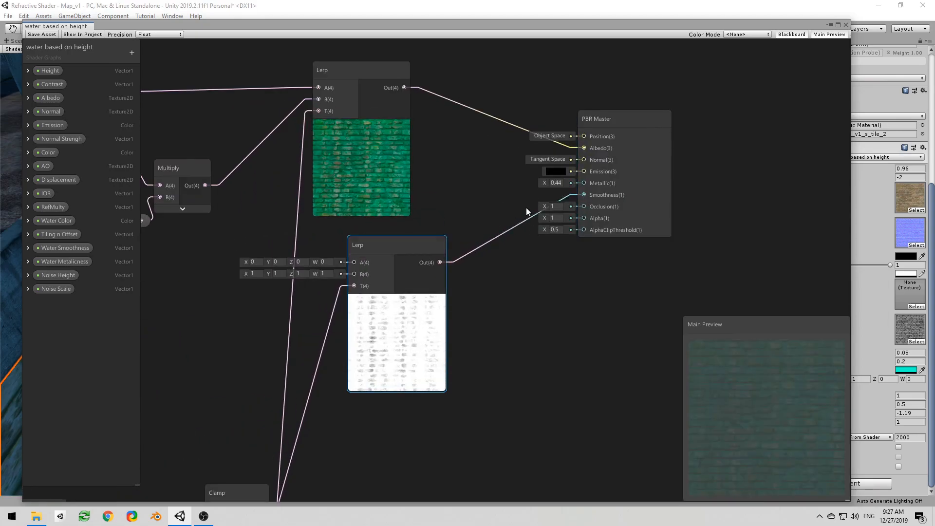
Step: Collapse the new Lerp node's preview and connect the Water Smoothness property to its B input
middle_click_drag(450, 228, 520, 215)
left_click_drag(521, 218, 573, 260)
left_click(570, 314)
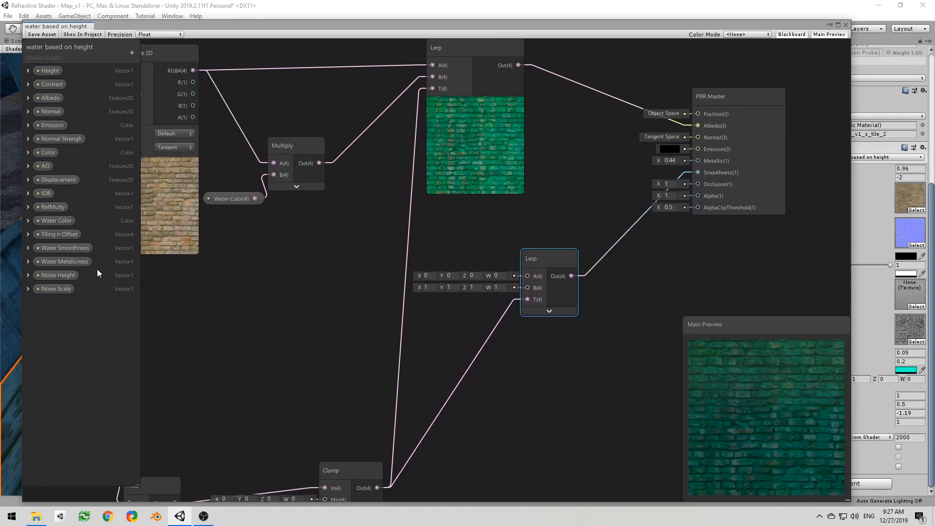
left_click_drag(78, 247, 425, 299)
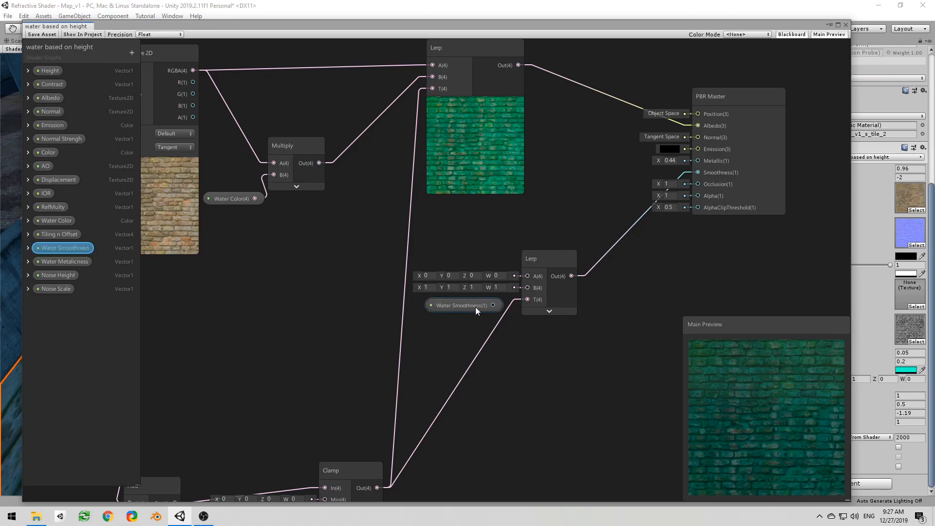
left_click_drag(493, 305, 527, 287)
left_click_drag(464, 304, 442, 306)
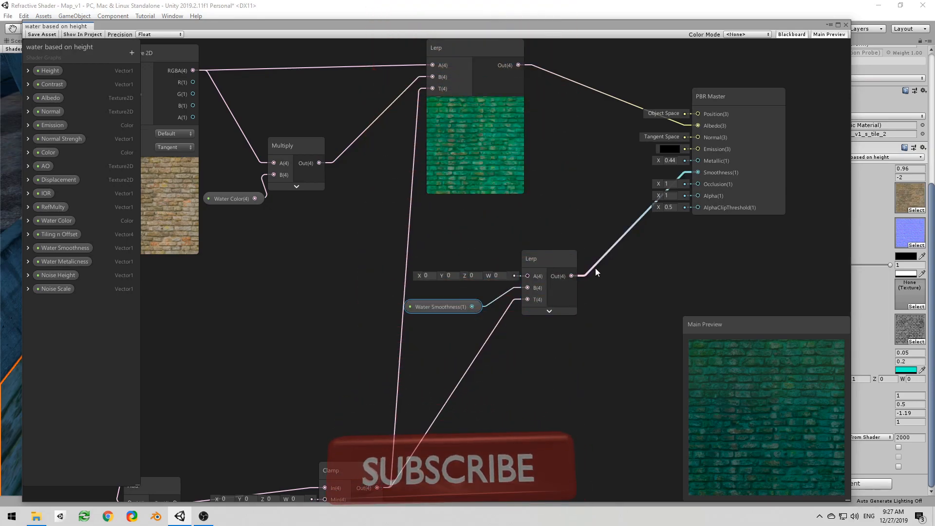
Step: Duplicate the smoothness Lerp node and connect the copy's output to the PBR Master Metallic input
middle_click_drag(559, 261, 526, 241)
left_click(521, 242)
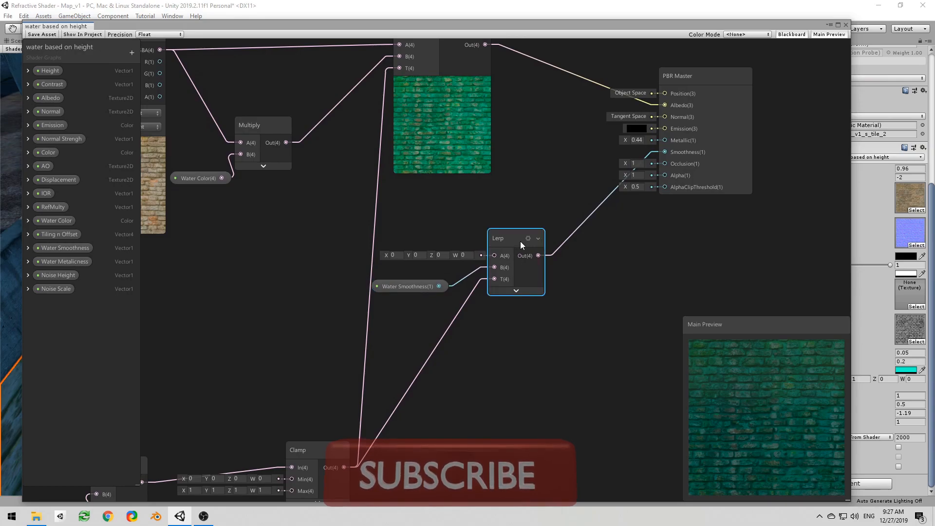
key("ctrl+d")
left_click_drag(515, 243, 665, 141)
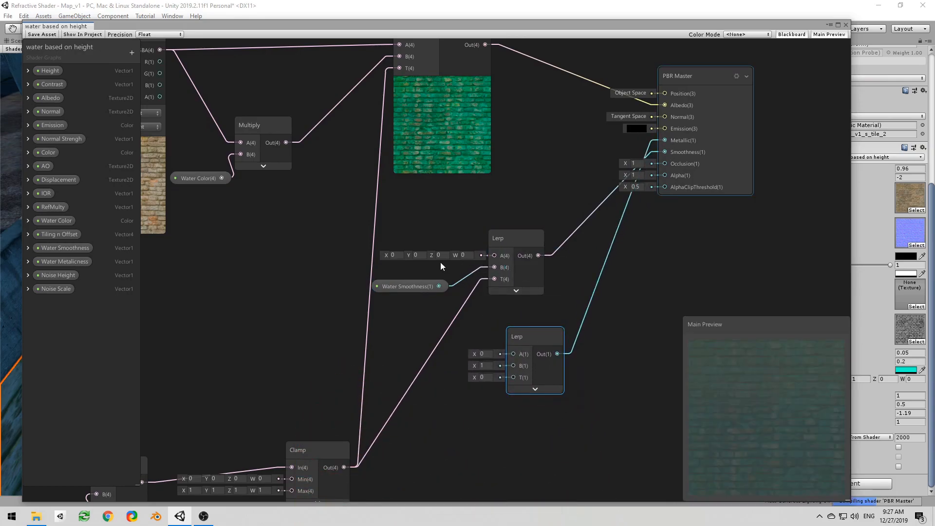
Step: Connect the Water Metalicness property to the metallic Lerp's B input and the final Clamp's output to its T input
left_click_drag(68, 263, 447, 390)
left_click_drag(504, 393, 433, 363)
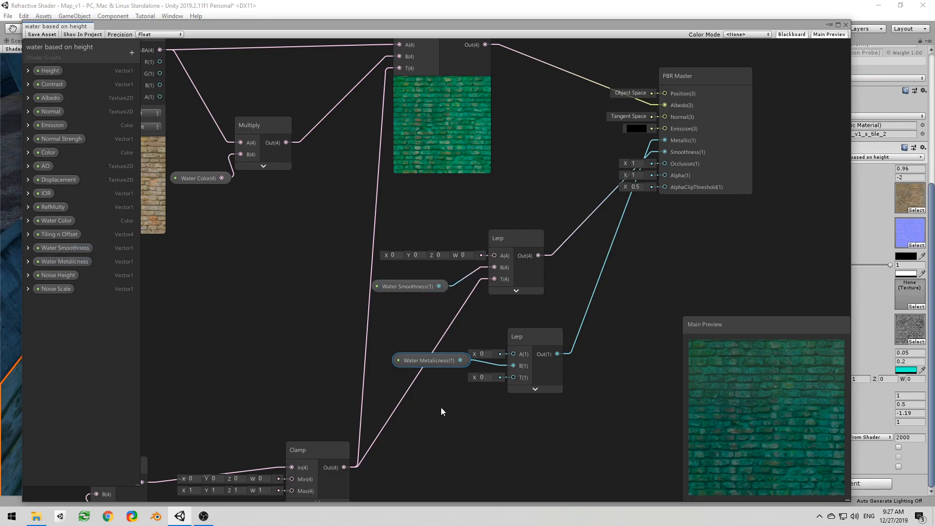
left_click_drag(344, 468, 492, 388)
left_click_drag(508, 375, 510, 373)
scroll(486, 413, "down", 1)
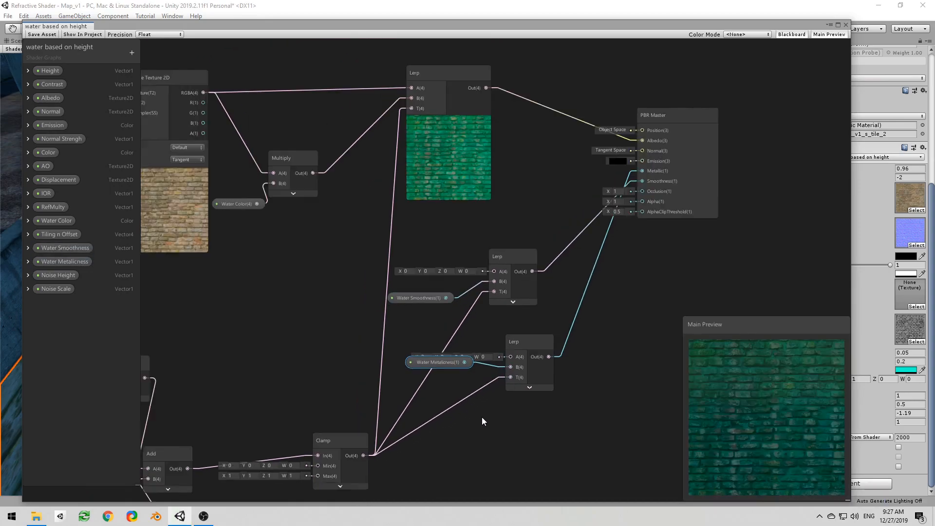
Step: Save the shader graph, move its window off the scene and inspect the reflections on the road tile
middle_click_drag(473, 415, 478, 350)
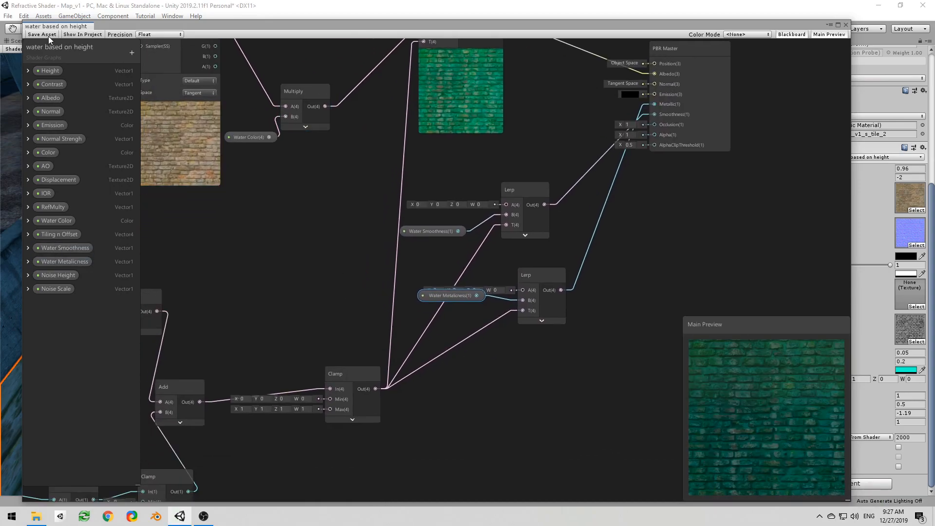
left_click_drag(442, 24, 0, 73)
left_click_drag(292, 205, 235, 201, "alt")
right_click_drag(235, 201, 241, 204)
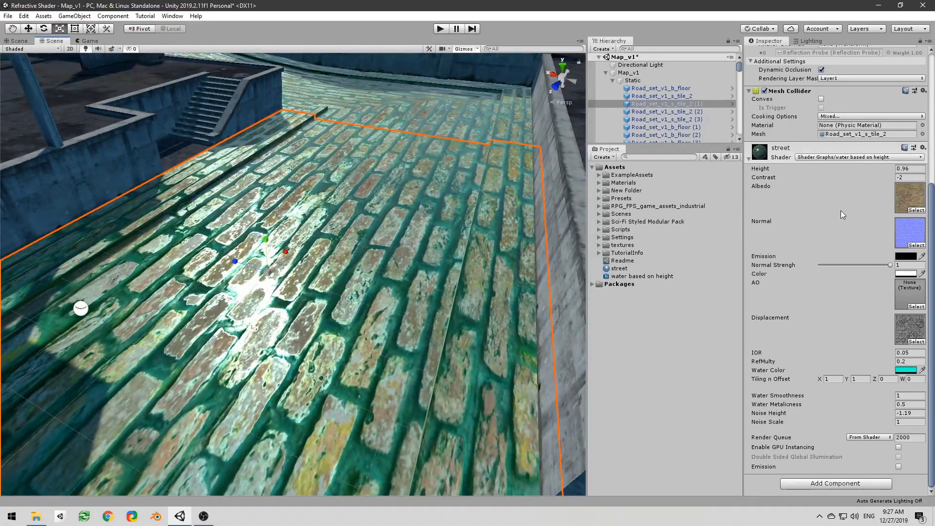
Step: Set the street material's Height to 1.08 and Contrast to -4.5, and set Noise Height to 1
left_click_drag(883, 169, 885, 168)
mouse_move(882, 177)
left_mouse_down()
mouse_move(842, 179)
mouse_move(857, 170)
left_mouse_up()
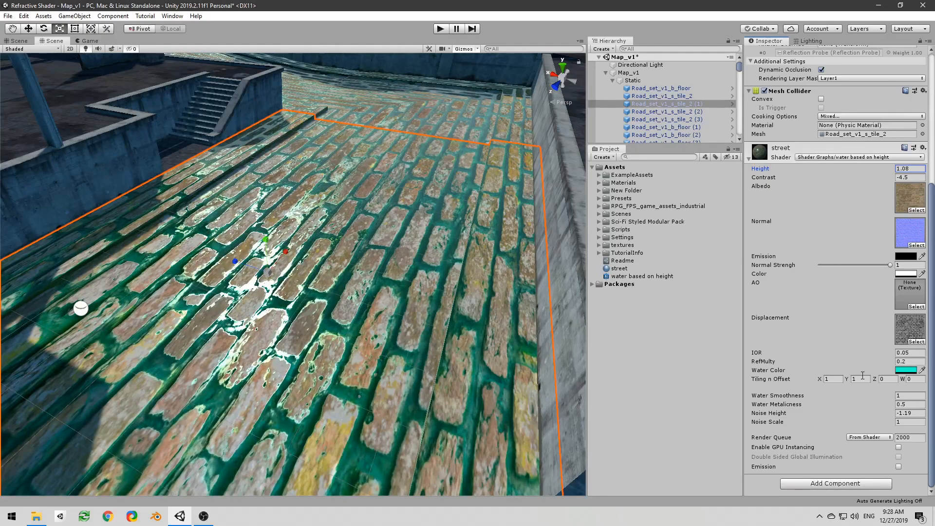
left_click(882, 414)
mouse_move(831, 412)
left_mouse_down()
mouse_move(906, 401)
mouse_move(899, 399)
left_mouse_up()
left_click(913, 413)
type("1")
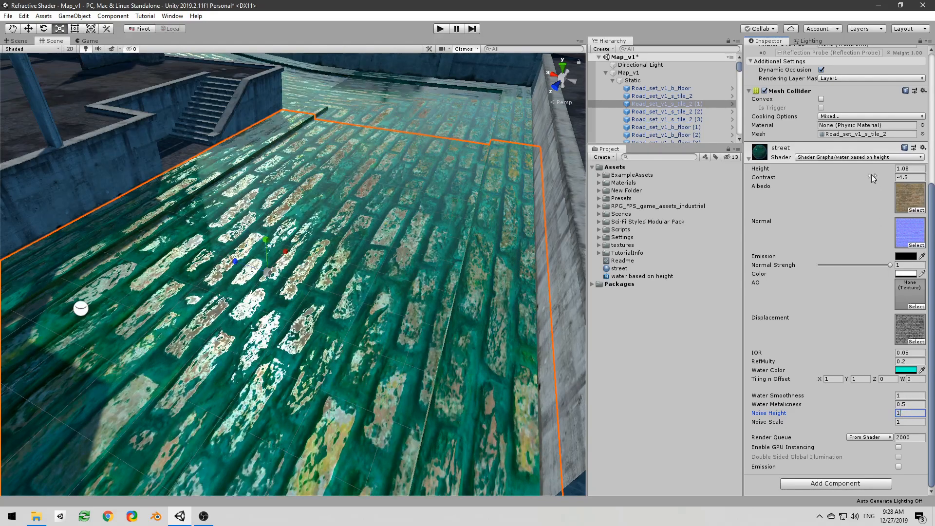
Step: Try Height -0.19 on the street material, settle on Height -0.06 with Contrast -2.01 and inspect the road from several angles
left_click_drag(874, 165, 854, 168)
left_click_drag(354, 282, 457, 257, "alt")
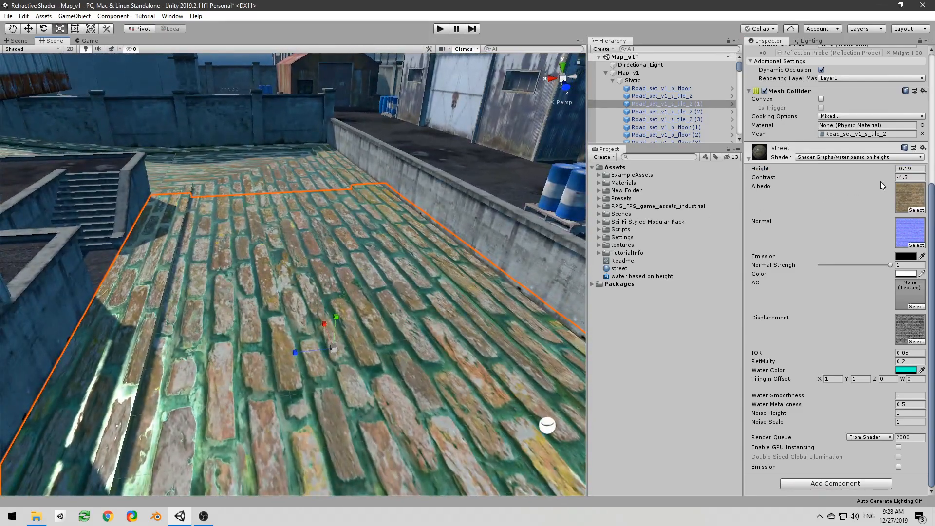
mouse_move(879, 168)
left_mouse_down()
mouse_move(873, 179)
mouse_move(929, 178)
mouse_move(866, 165)
left_mouse_up()
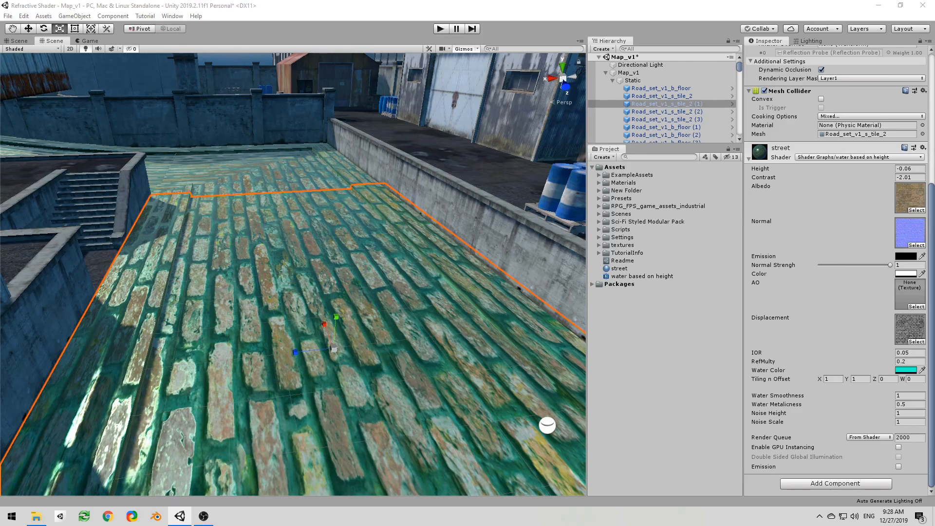
right_click_drag(197, 215, 163, 234)
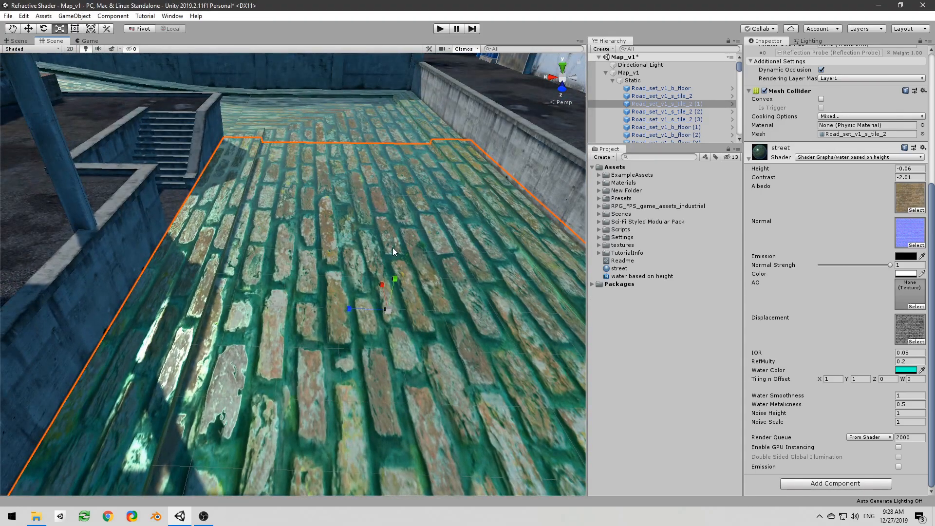
right_click_drag(392, 247, 370, 258)
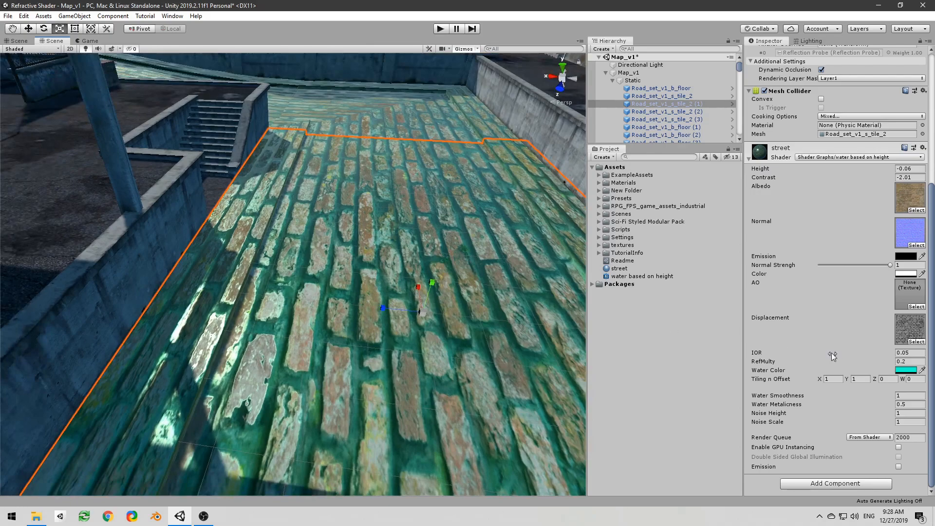
middle_click_drag(477, 279, 428, 280)
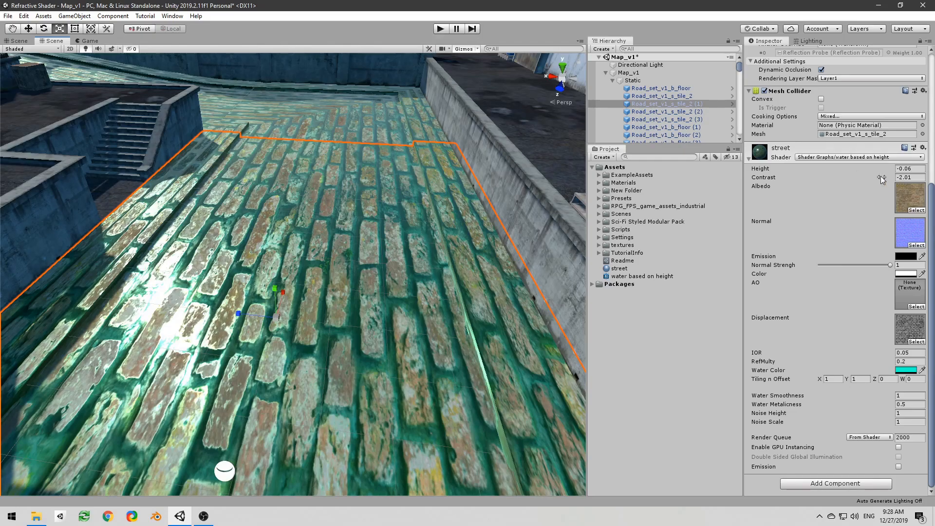
right_click_drag(399, 249, 220, 236)
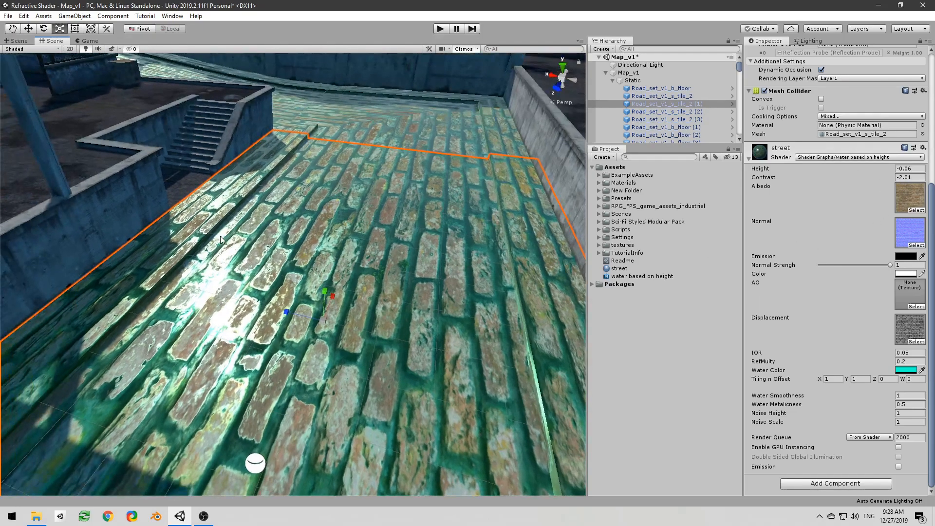
Step: Bring back the shader graph window and add a Vector1 property named Noise Contrast
left_click_drag(0, 73, 805, 32)
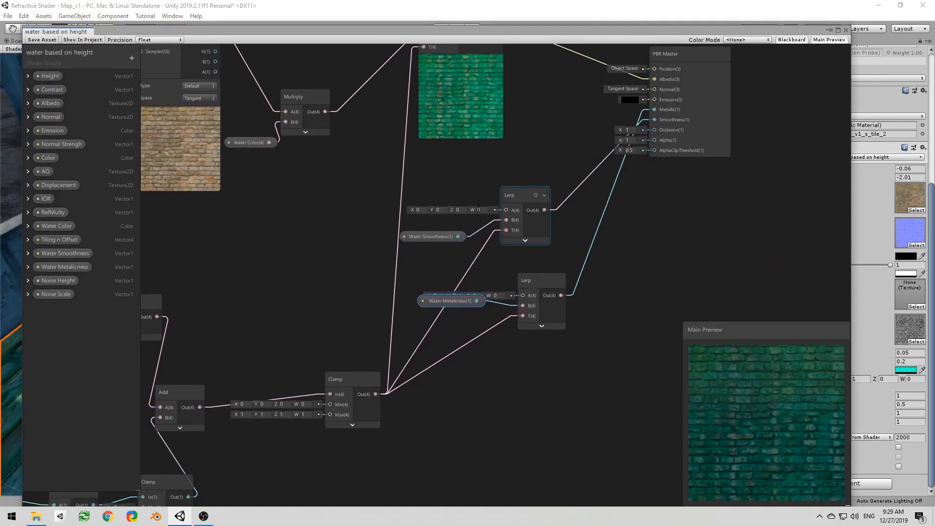
left_click(132, 58)
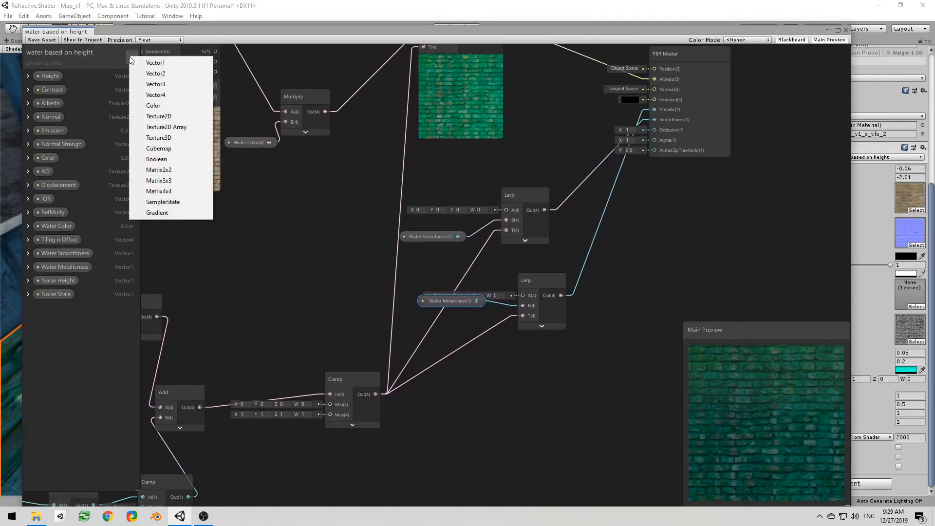
left_click(154, 64)
type("Noise")
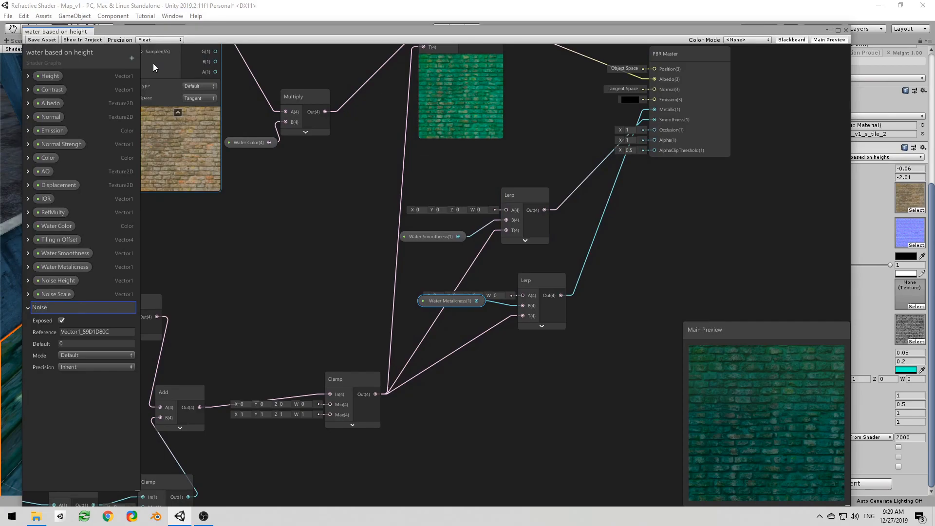
type(" Contrast")
key("Return")
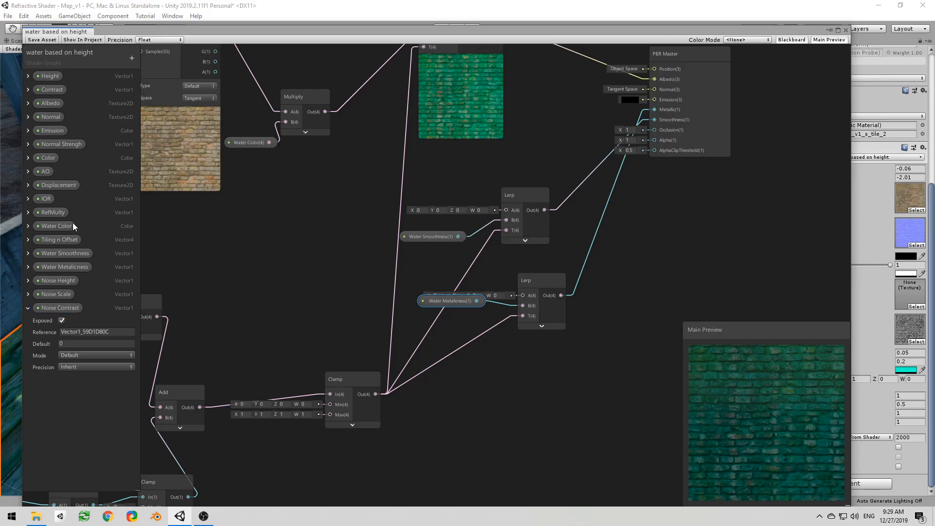
Step: Save the shader graph, close its window and reopen the "water based on height" graph
left_click(42, 39)
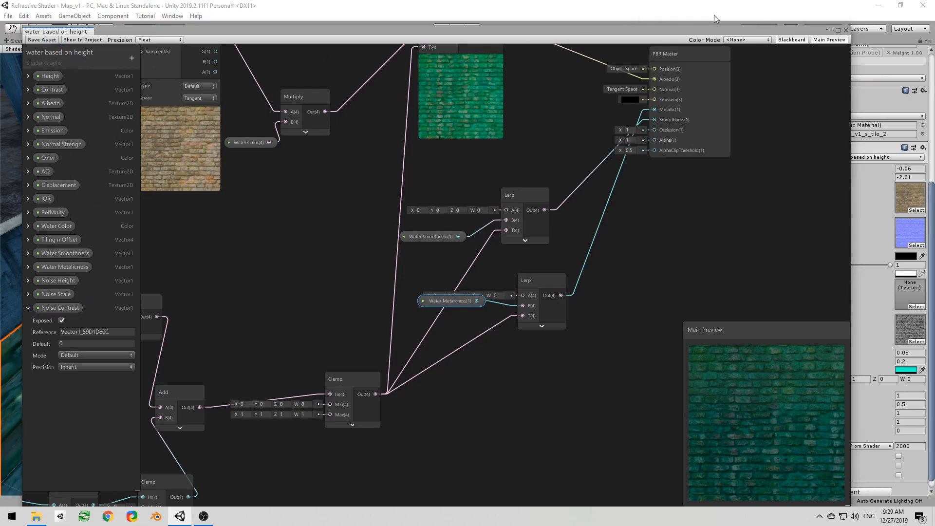
left_click(846, 30)
double_click(627, 273)
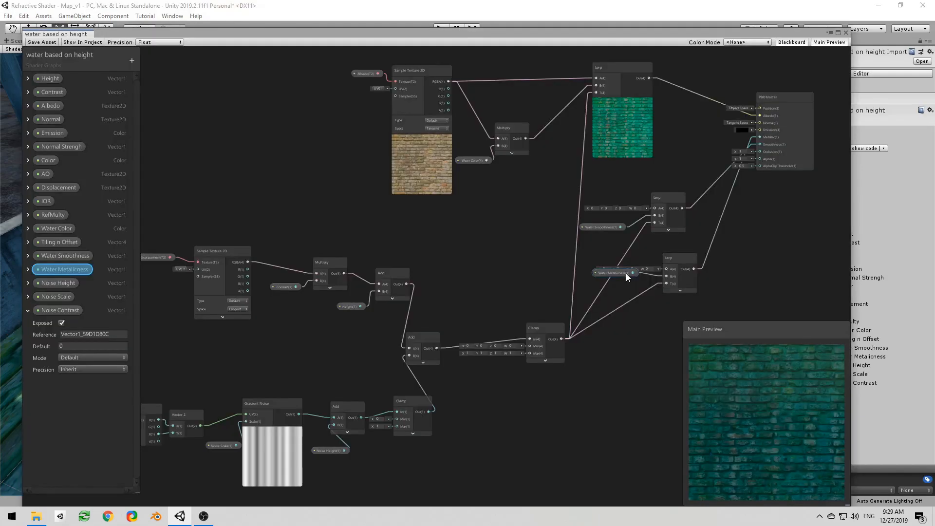
Step: Move the Gradient Noise node and the nodes feeding it away from the noise-height Add node to make room
middle_click_drag(215, 349, 370, 245)
scroll(379, 239, "up", 1)
scroll(424, 310, "up", 2)
middle_click_drag(414, 312, 335, 242)
scroll(335, 242, "down", 1)
middle_click_drag(380, 270, 453, 250)
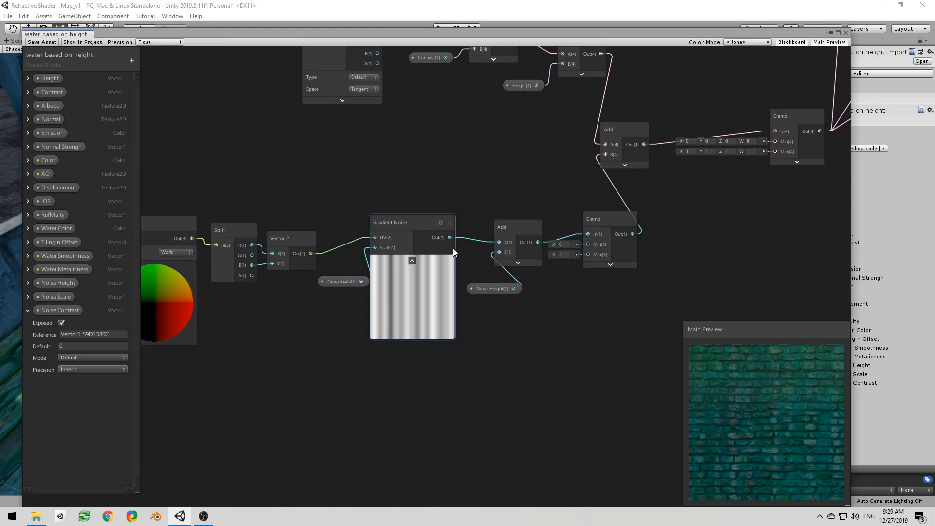
middle_click_drag(363, 231, 388, 208)
scroll(328, 190, "up", 1)
middle_click_drag(328, 190, 403, 207)
left_click_drag(210, 146, 528, 424)
left_click_drag(531, 309, 306, 307)
Step: Create a Multiply node with its A input fed by the Gradient Noise output
left_click(406, 298)
left_click_drag(346, 231, 437, 263)
type("multiply")
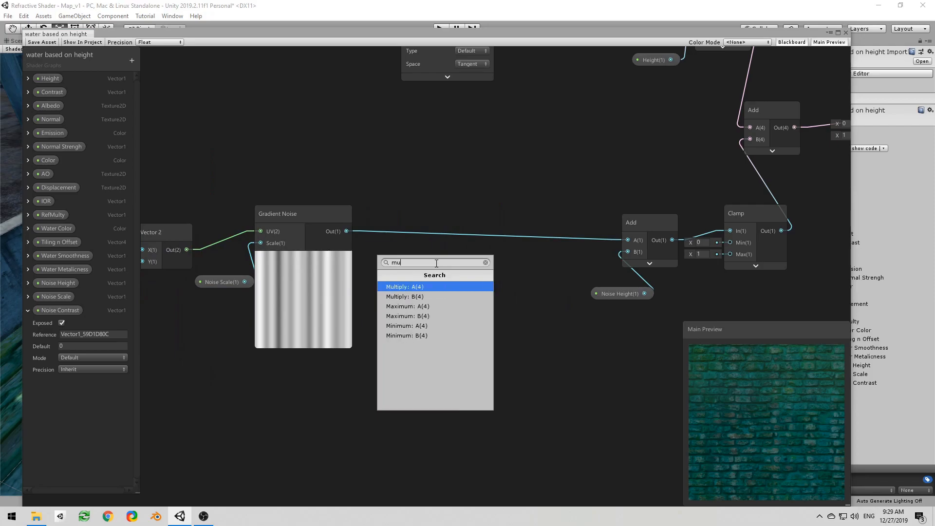
key("Return")
left_click(320, 218)
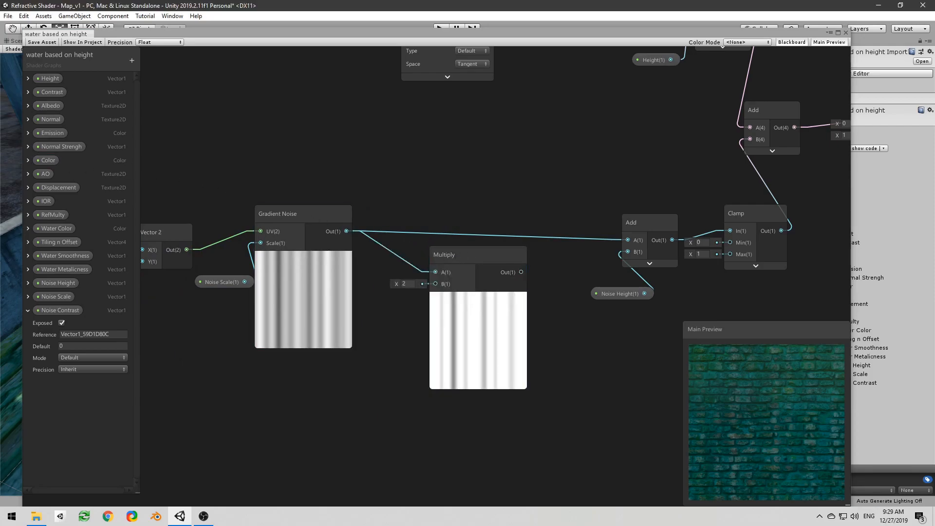
Step: Connect Noise Contrast to the Multiply's B input, route its output to the noise-height Add's A input and tidy the nodes
left_click_drag(68, 311, 434, 286)
left_click_drag(524, 273, 627, 240)
left_click(480, 300)
left_click_drag(456, 260, 492, 235)
left_click_drag(403, 325, 395, 269)
middle_click_drag(471, 176, 449, 182)
Step: Set the Noise Contrast property's default value to 1
left_click(116, 347)
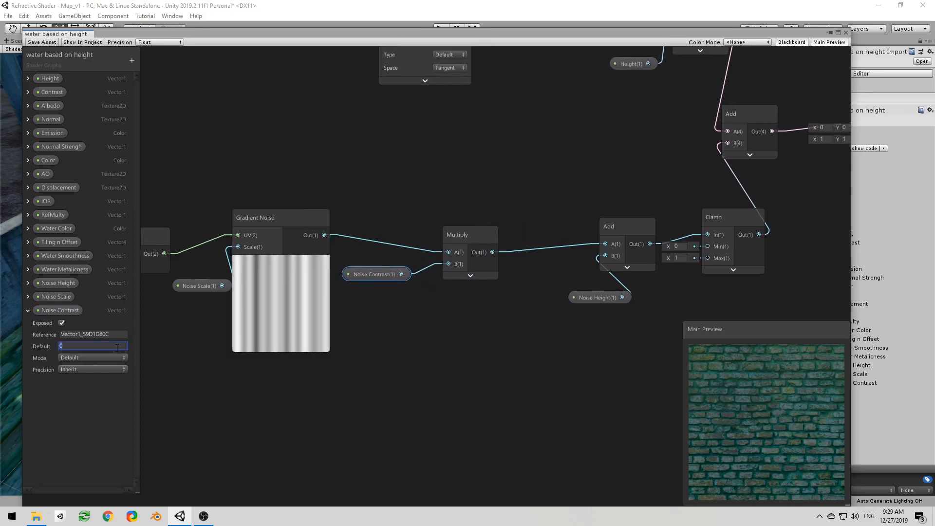
type("1")
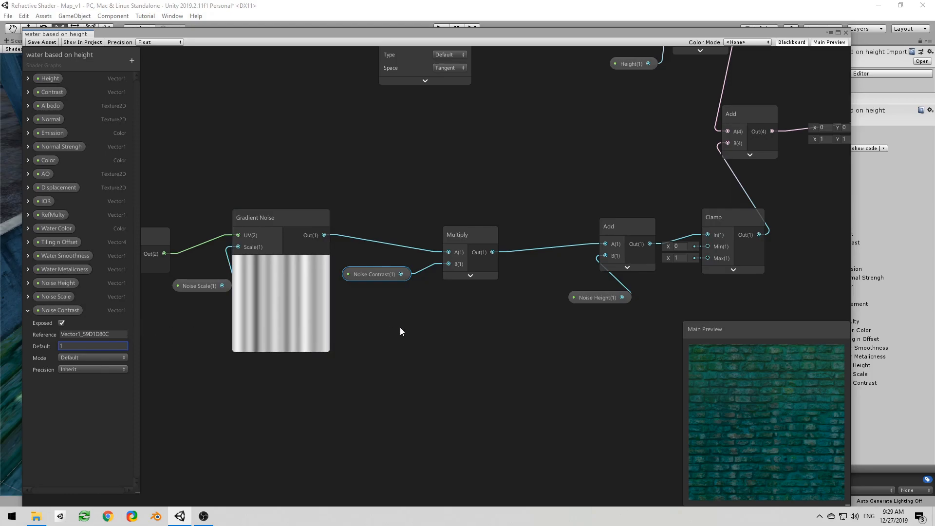
middle_click_drag(510, 300, 464, 316)
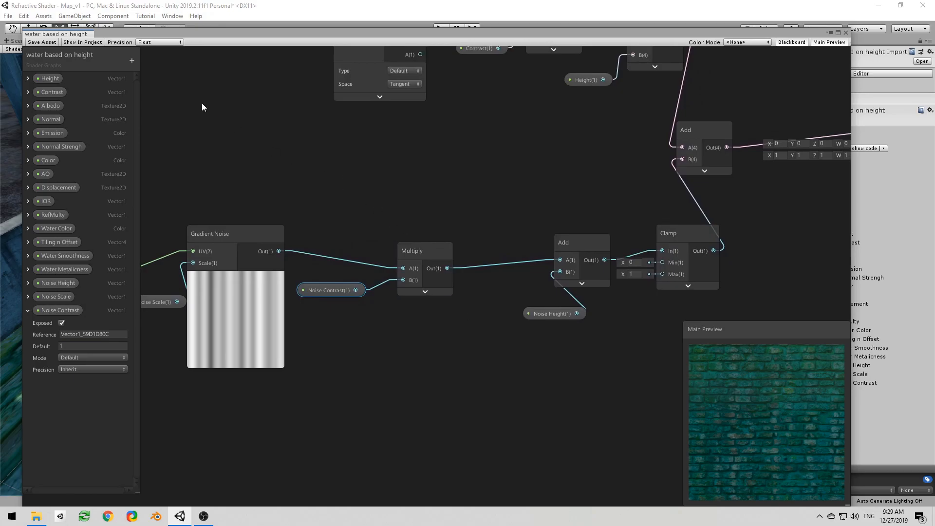
Step: Select the brick road tile in the scene and bring up its street material's properties
left_click_drag(516, 34, 0, 97)
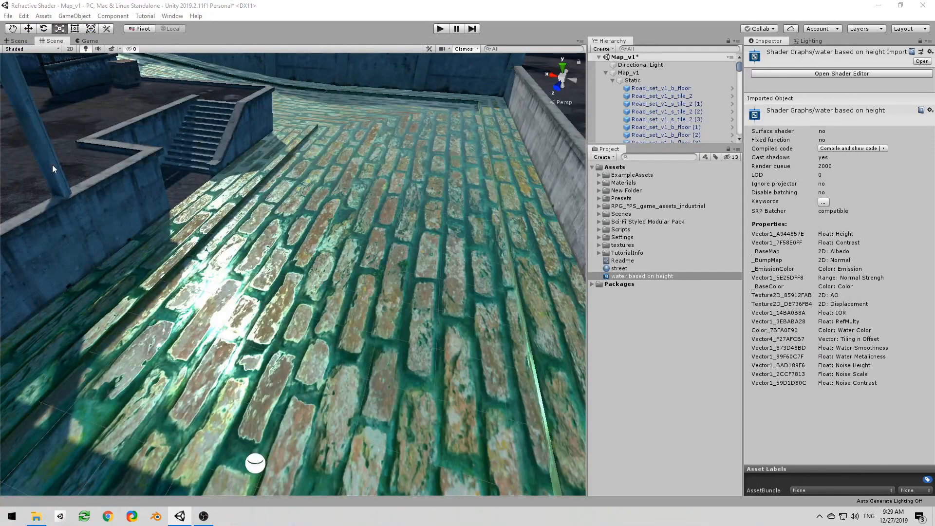
left_click(356, 216)
scroll(852, 343, "down", 10)
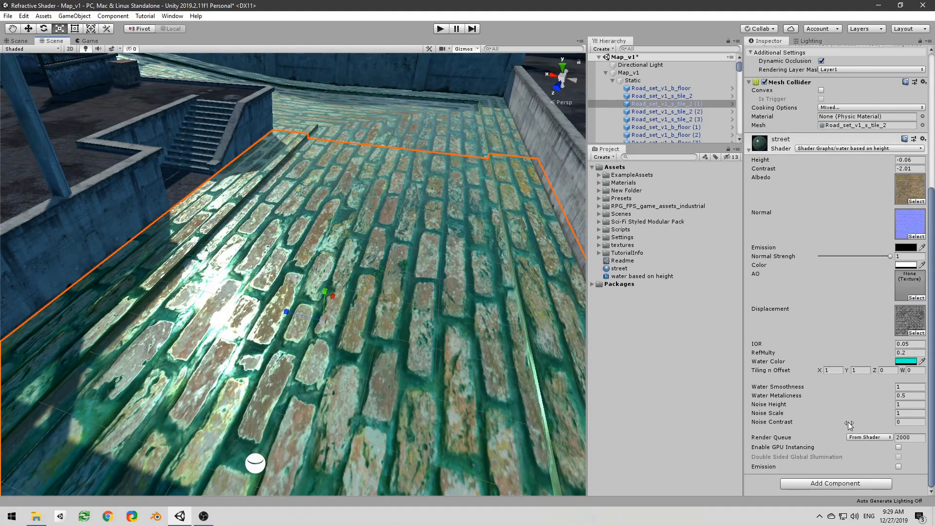
Step: Try a different Noise Contrast value on the street material and undo it
left_click_drag(848, 423, 166, 407)
key("ctrl+z")
Step: Connect the noise-height Add's output directly to the displacement Add's B input and delete the bypassed noise Clamp node
left_click_drag(0, 87, 618, 10)
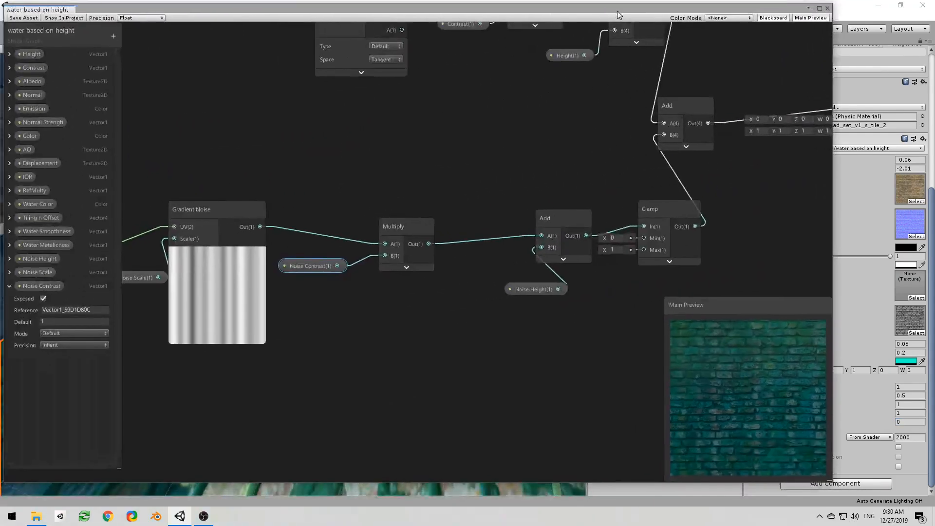
middle_click_drag(521, 235, 335, 286)
left_click_drag(400, 286, 476, 187)
left_click(499, 271)
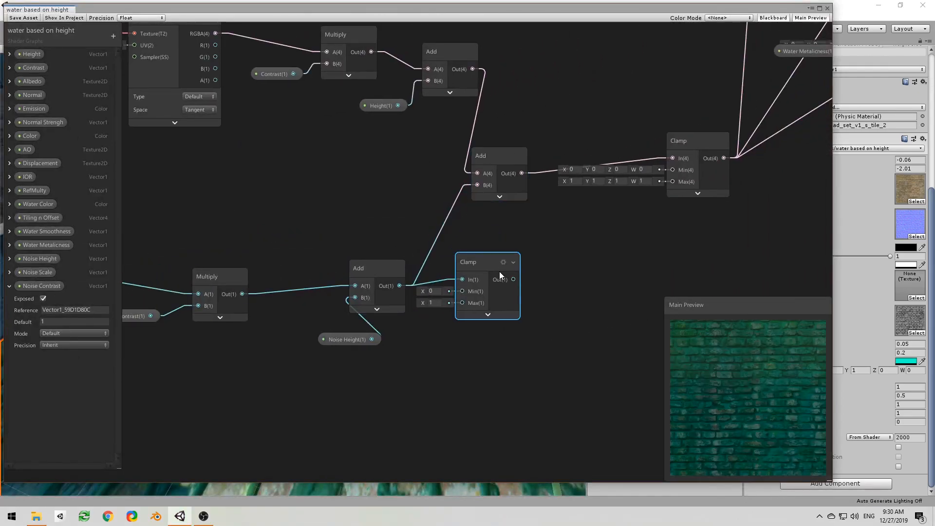
key("Delete")
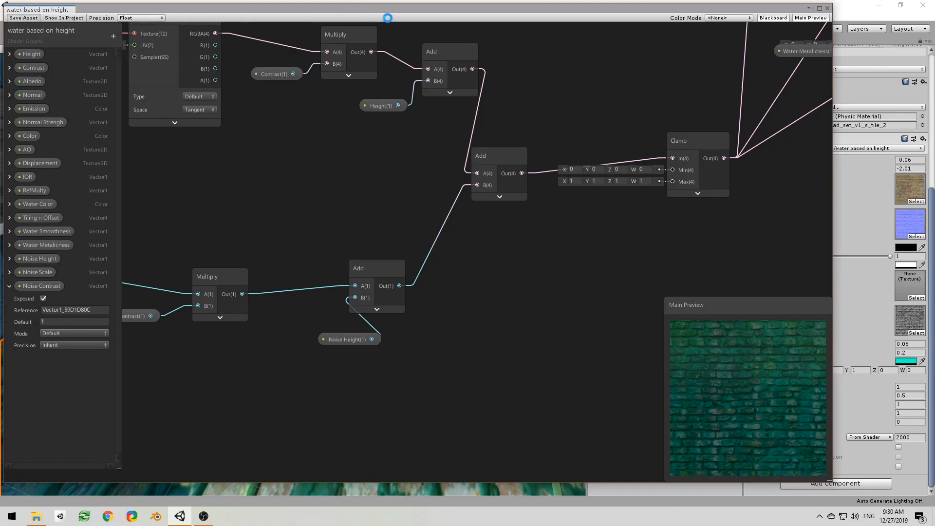
Step: Set the street material's Noise Contrast to 1.76, Height to -1.44 and Noise Scale to 0.31
left_click_drag(400, 11, 0, 85)
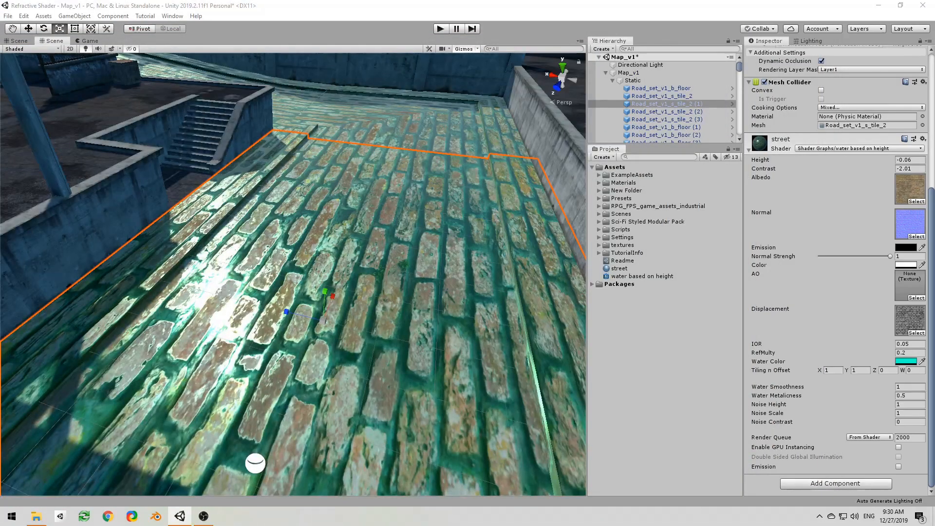
left_click_drag(845, 424, 879, 419)
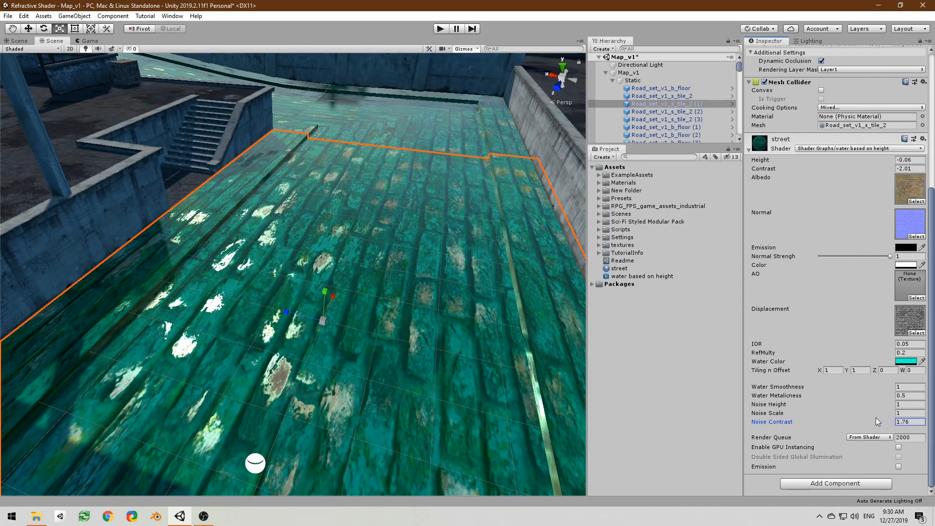
left_click_drag(875, 159, 850, 162)
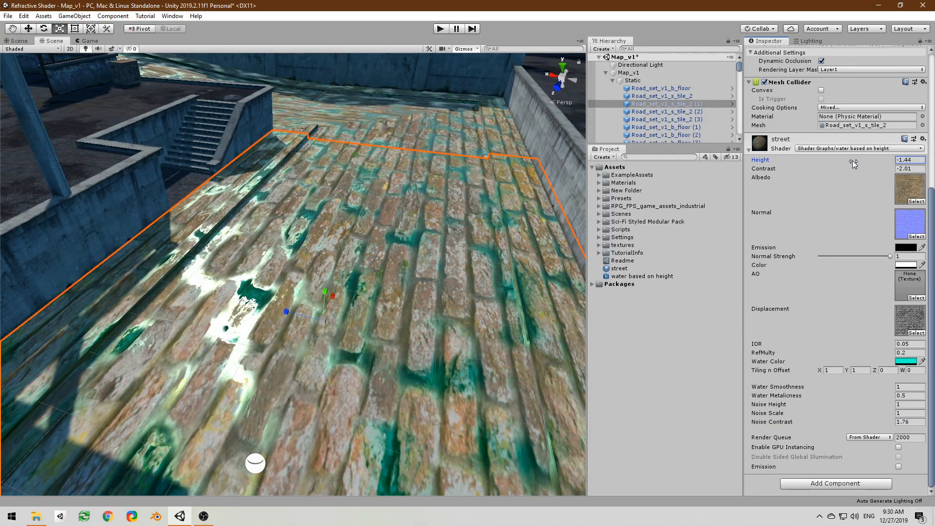
left_click_drag(799, 413, 785, 415)
Step: Change the street material's Water Color to the pale cyan A8FFEE
mouse_move(338, 385)
right_mouse_down()
mouse_move(338, 314)
mouse_move(324, 394)
mouse_move(308, 385)
mouse_move(363, 373)
mouse_move(348, 381)
right_mouse_up()
left_click(900, 361)
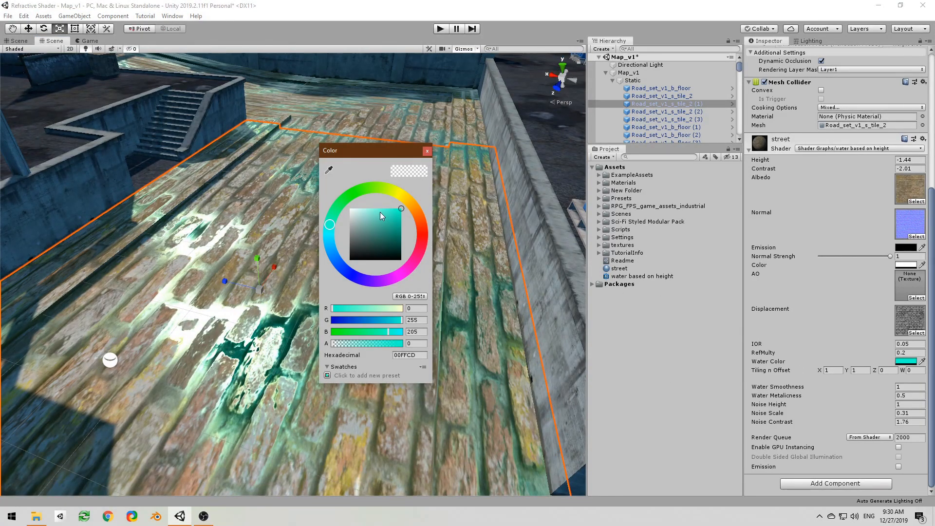
left_click(374, 209)
left_click_drag(369, 205, 367, 202)
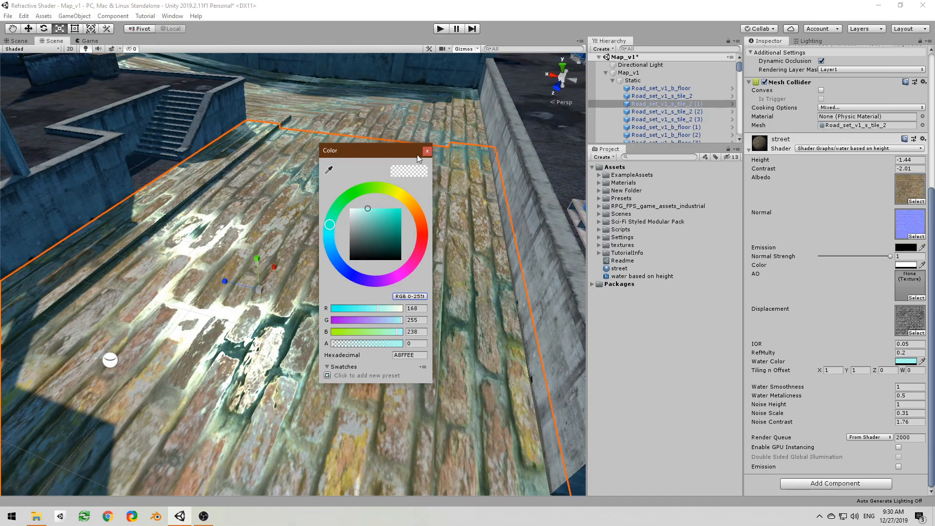
left_click(427, 151)
Step: Set the street material's Noise Height to 1.41 and Noise Scale to 0.55
right_click_drag(410, 188, 383, 194)
key("w")
left_click_drag(868, 410, 881, 400)
right_click_drag(513, 322, 163, 328)
right_click_drag(175, 323, 367, 301)
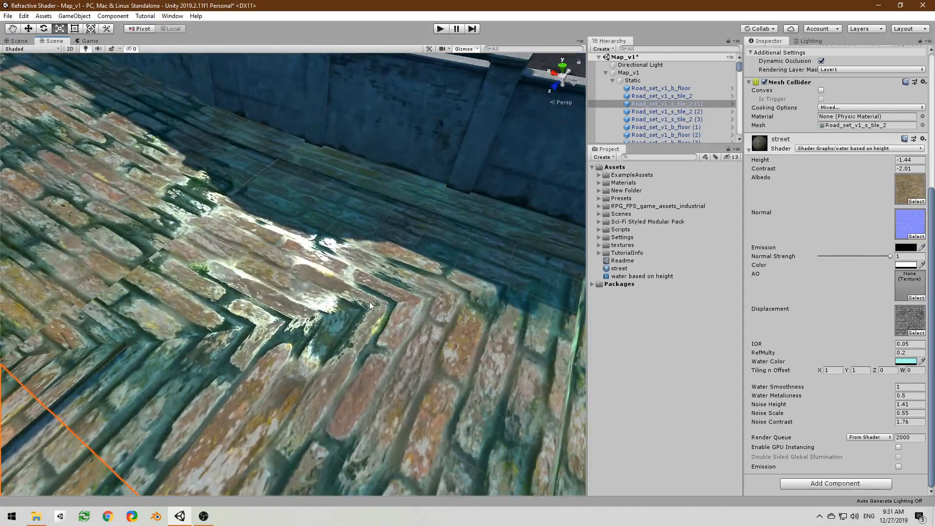
right_click_drag(448, 297, 291, 361)
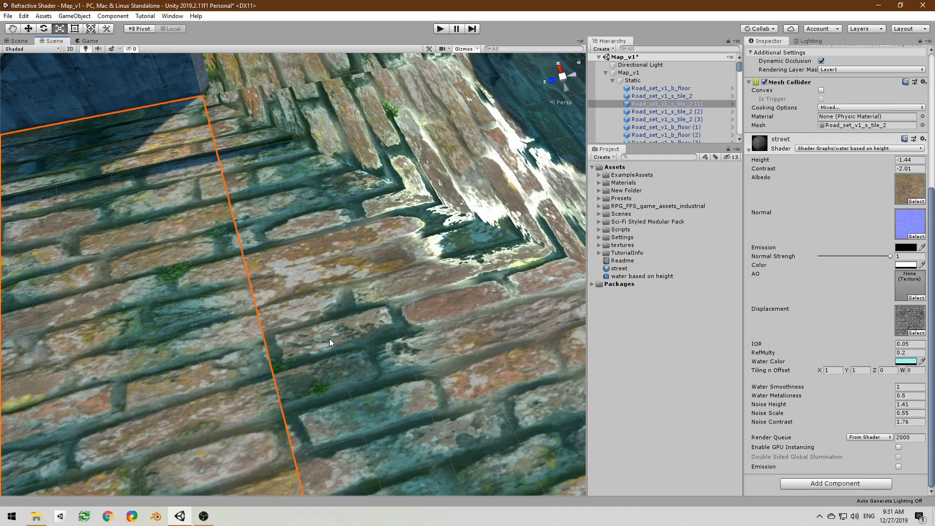
right_click_drag(312, 446, 343, 456)
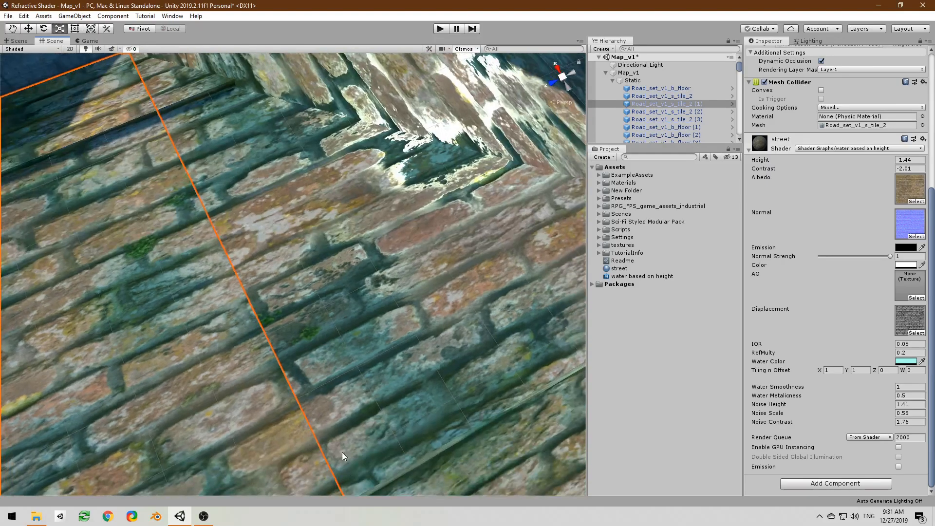
right_click_drag(254, 296, 406, 297)
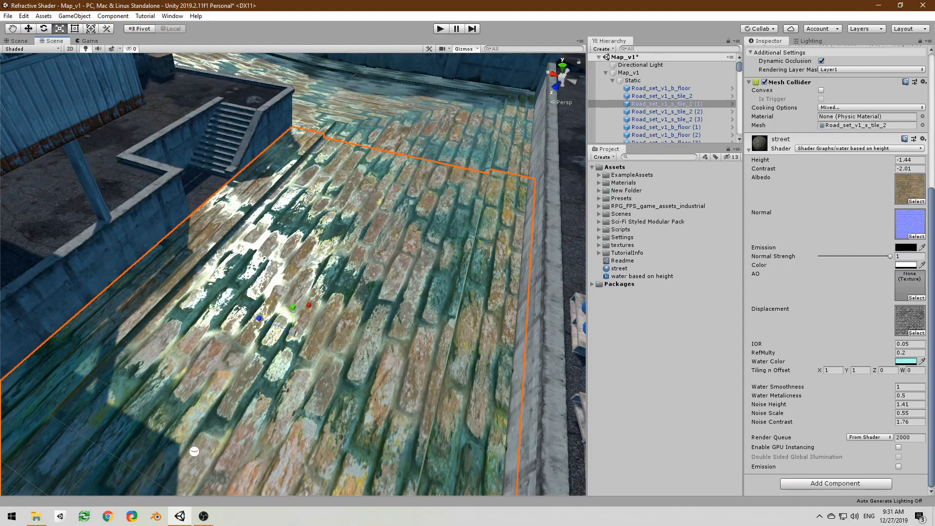
Step: Create a Tiling And Offset node in the shader graph, ahead of the albedo Sample Texture 2D
left_click_drag(0, 93, 705, 18)
scroll(638, 142, "down", 4)
middle_click_drag(481, 158, 458, 323)
scroll(614, 225, "down", 1)
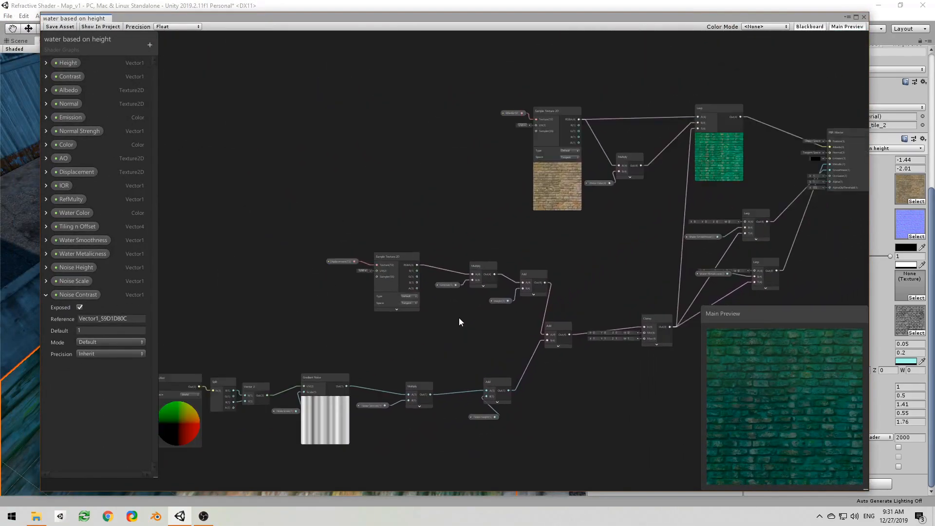
middle_click_drag(508, 216, 436, 265)
scroll(377, 211, "up", 1)
right_click(195, 121)
left_click(188, 125)
middle_click_drag(188, 125, 343, 142)
right_click(448, 185)
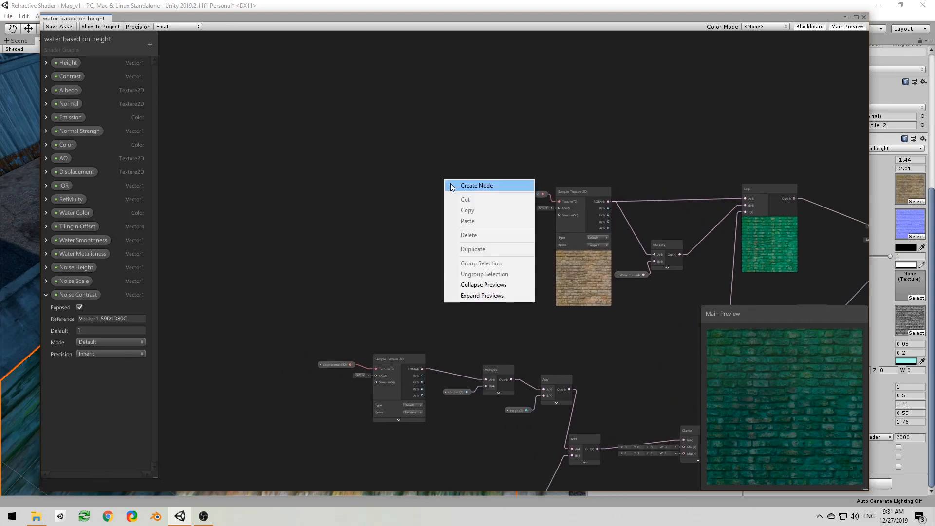
left_click(448, 185)
type("tiling")
key("Return")
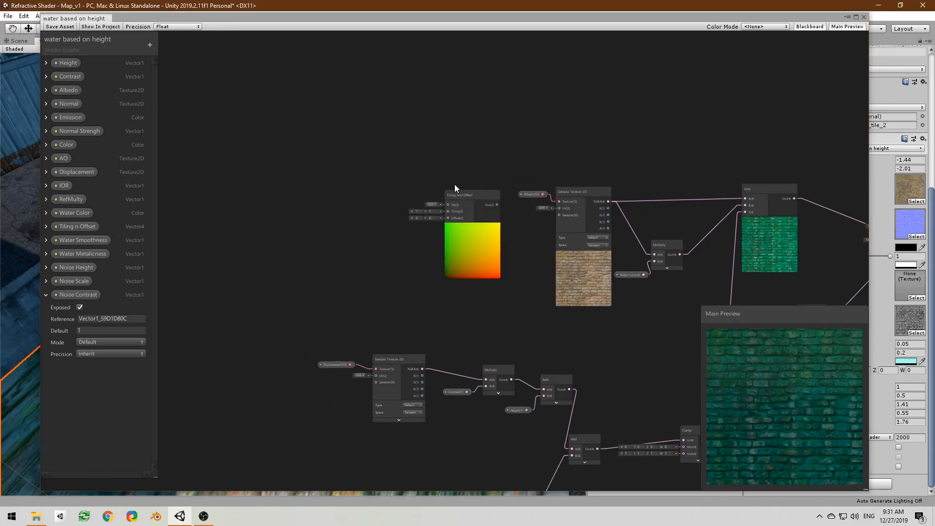
Step: Add the Tiling n Offset property to the graph and create a Split node fed by it
scroll(456, 187, "up", 2)
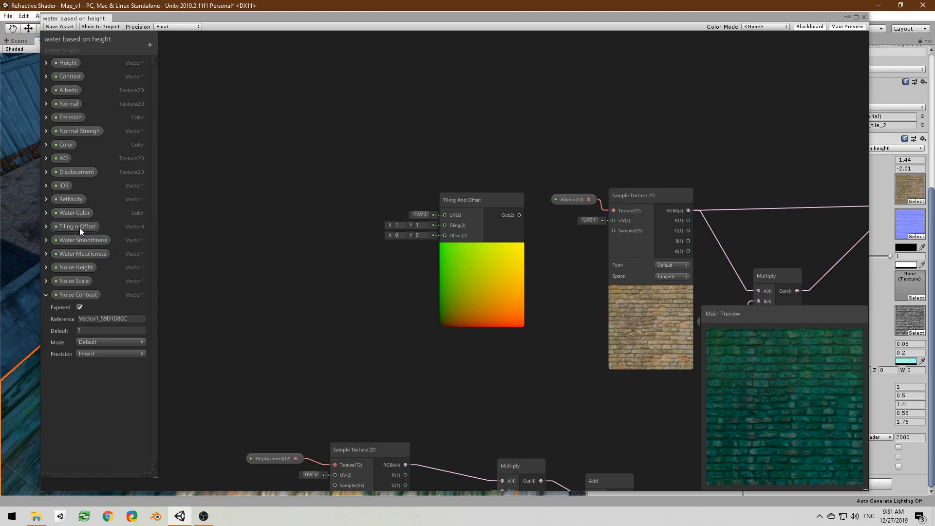
left_click_drag(78, 226, 267, 212)
middle_click_drag(292, 216, 373, 218)
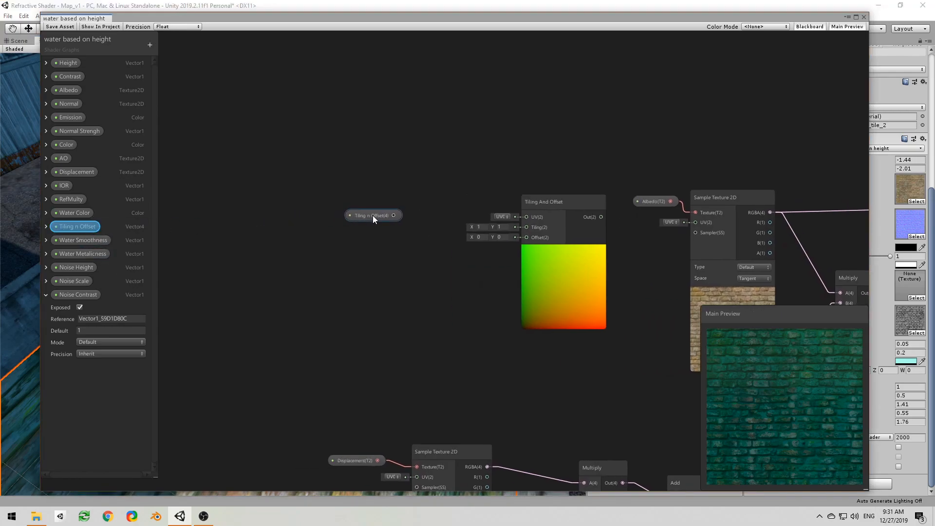
left_click(346, 223)
key("space")
type("s")
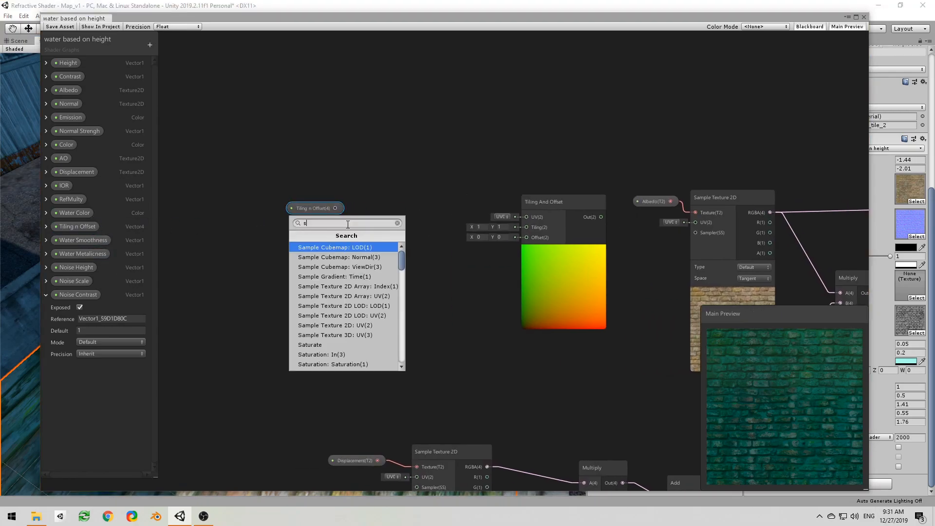
type("plit")
key("Return")
Step: Create a Vector 2 node fed by the Split's R and G outputs and connect it to the Tiling input
left_click_drag(383, 232, 413, 227)
type("ve")
key("Down")
key("Return")
left_click(380, 242)
left_click_drag(380, 242, 526, 227)
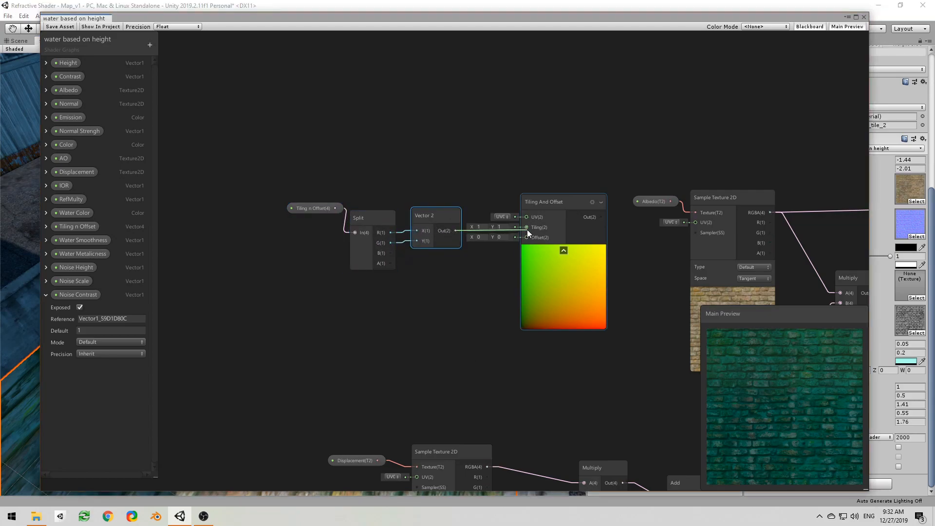
Step: Duplicate the Vector 2 node, feed it from the Split's B and A outputs and connect it to the Offset input
key("ctrl+d")
left_click_drag(436, 222, 526, 237)
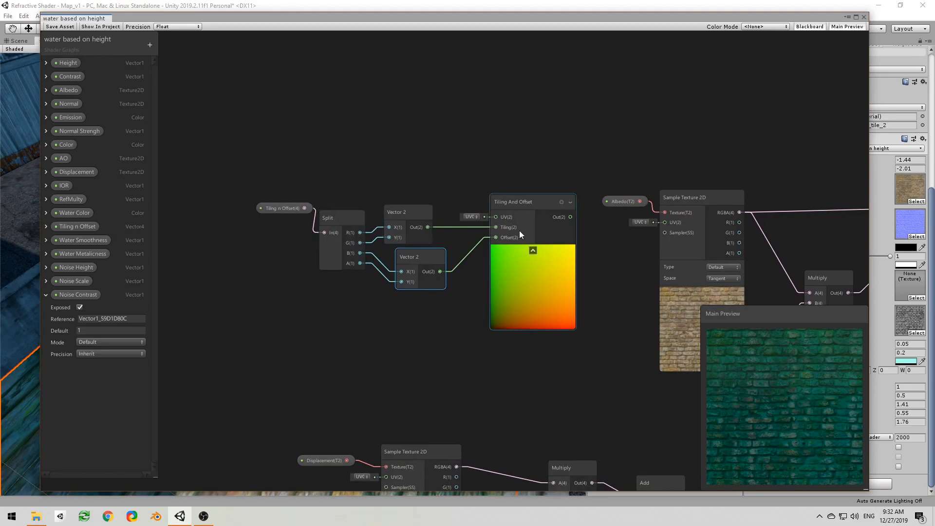
Step: Connect the Tiling And Offset output to the UV inputs of the albedo and displacement Sample Texture 2D nodes
middle_click_drag(599, 255, 412, 255)
left_click_drag(412, 218, 507, 224)
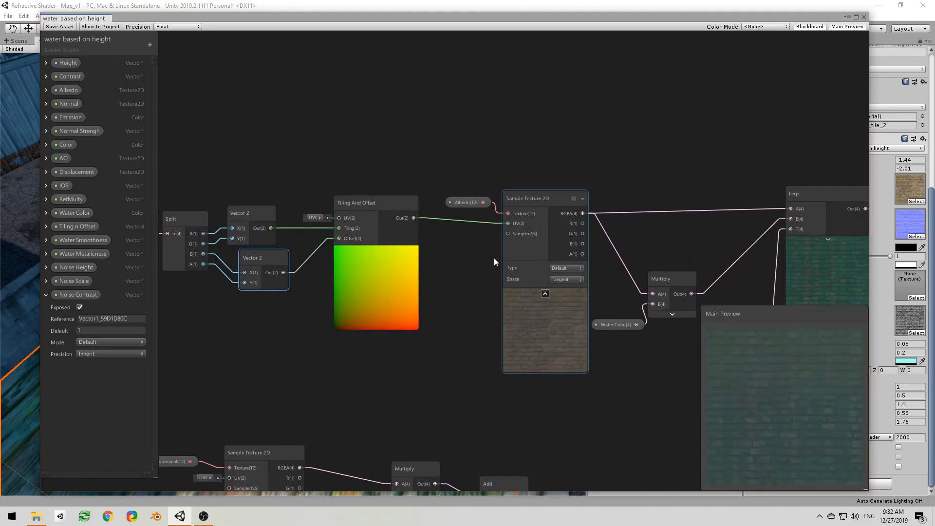
scroll(488, 301, "down", 4)
middle_click_drag(486, 309, 388, 186)
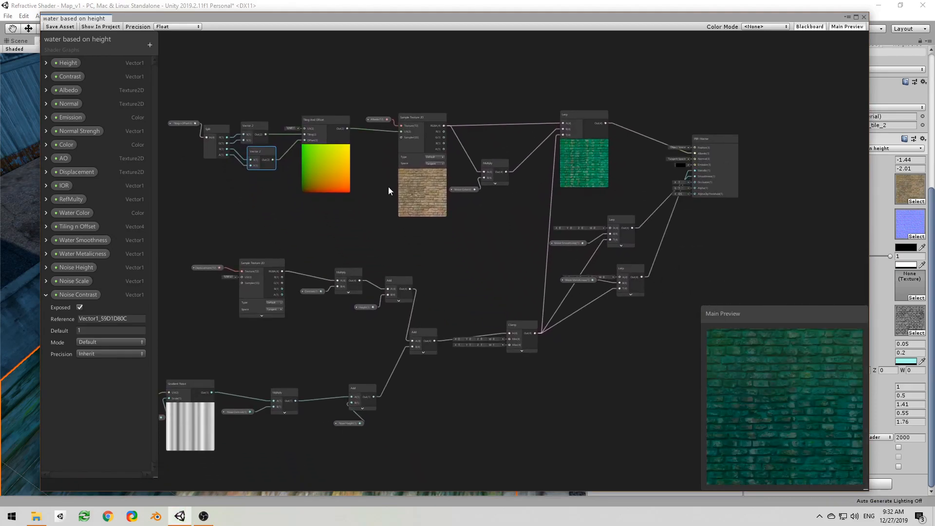
scroll(337, 132, "up", 2)
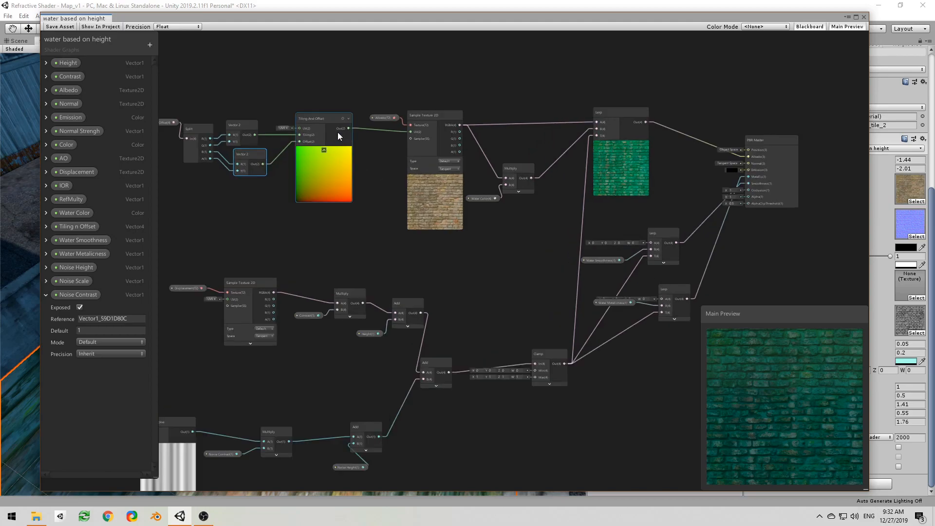
middle_click_drag(317, 168, 446, 191)
left_click_drag(479, 151, 356, 322)
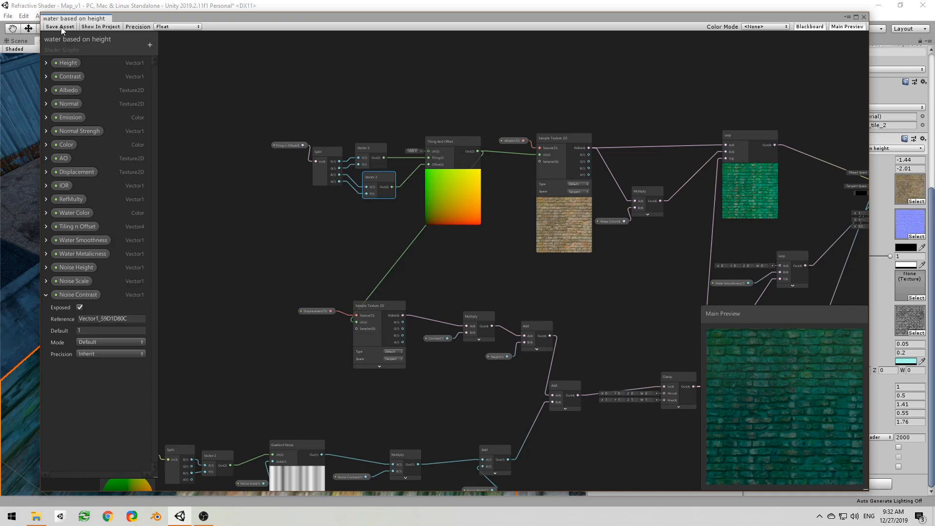
Step: Move the tiling node group farther away from the albedo Sample Texture 2D to tidy the graph
left_click_drag(229, 98, 444, 206)
left_click_drag(444, 206, 285, 195)
left_click(478, 276)
Step: Add the Normal property below the Lerp nodes and connect it to the Texture input of a new Sample Texture 2D node
scroll(478, 276, "down", 4)
middle_click_drag(433, 293, 271, 191)
scroll(451, 236, "up", 2)
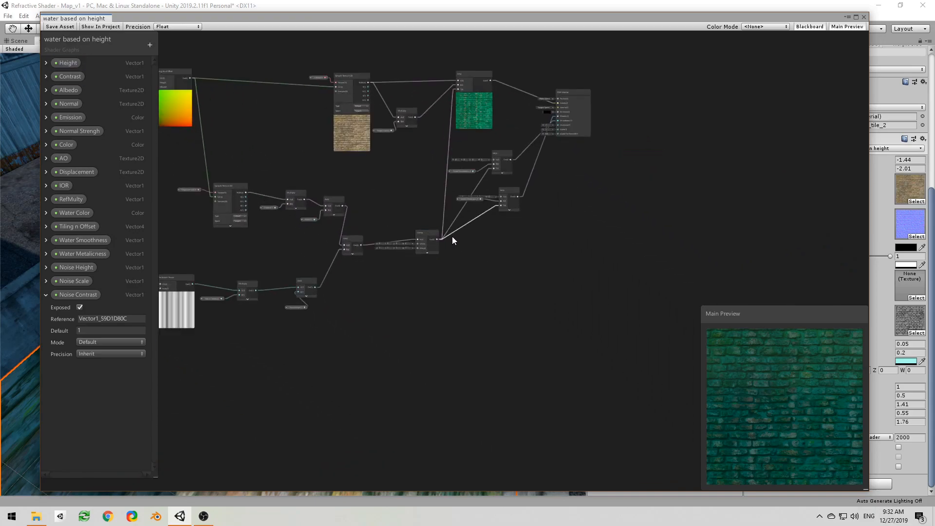
right_click(486, 300)
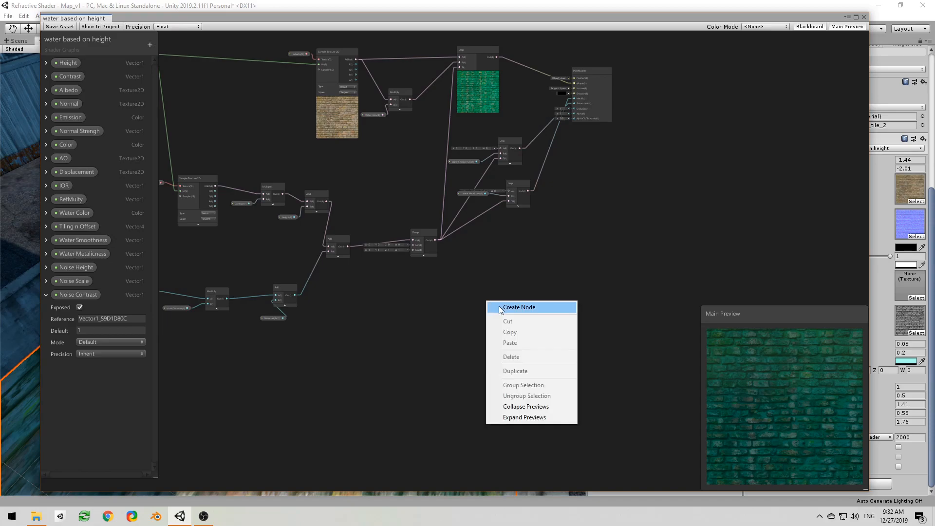
left_click(365, 317)
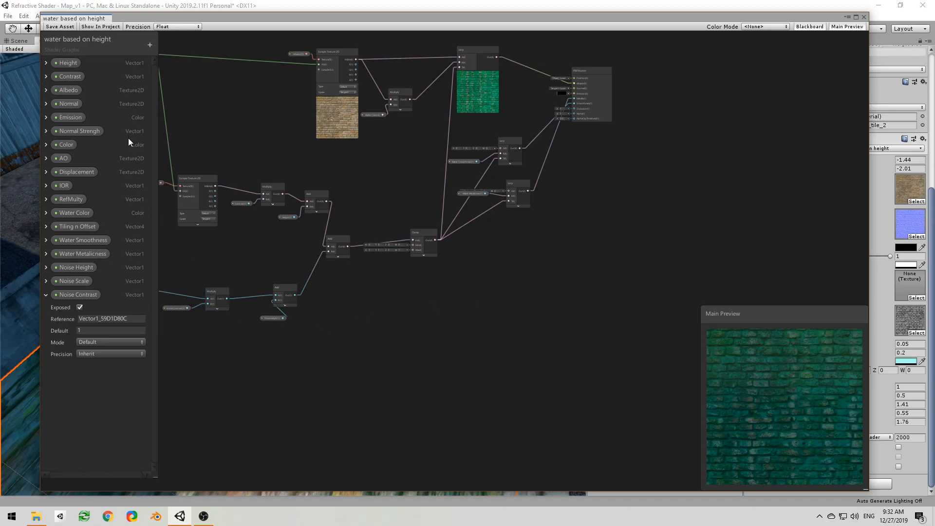
left_click(84, 131)
left_click(67, 103)
key("space")
left_click(486, 356)
left_click(490, 350)
left_click(491, 358)
Step: Set the normal map's Sample Texture 2D type to Normal and collapse the node's preview
scroll(556, 336, "up", 4)
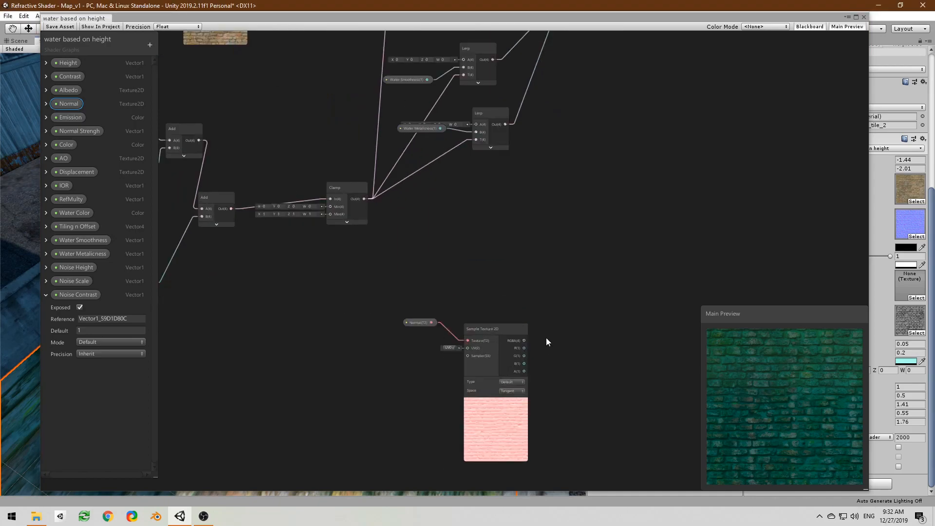
left_click(512, 381)
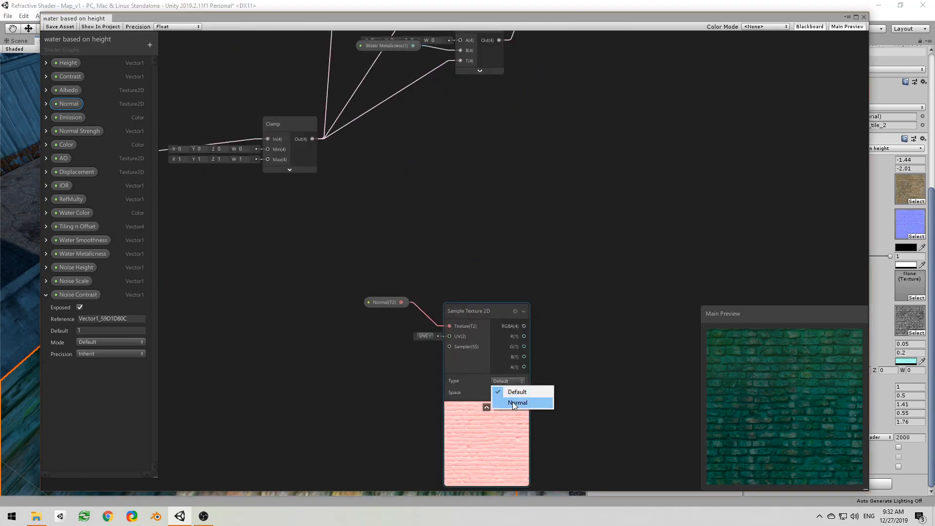
left_click(515, 402)
scroll(470, 290, "down", 3)
middle_click_drag(509, 353, 408, 379)
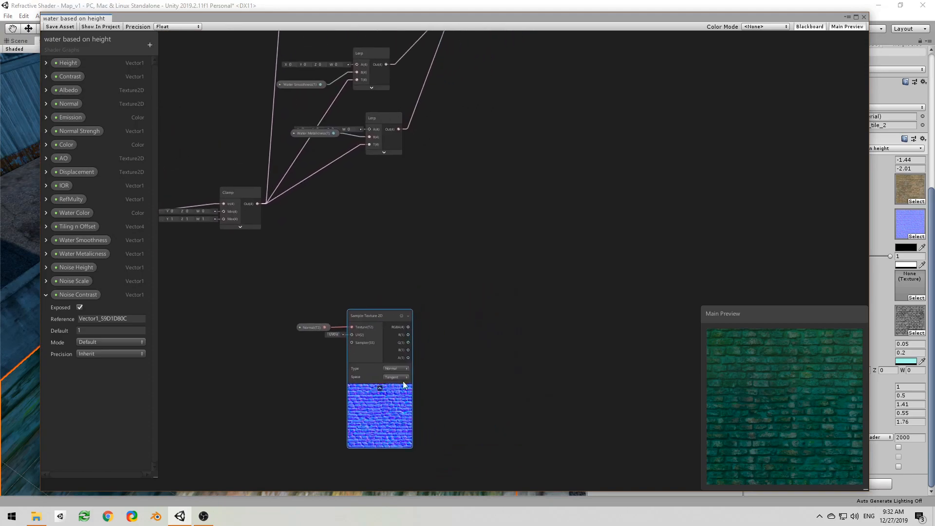
left_click(380, 388)
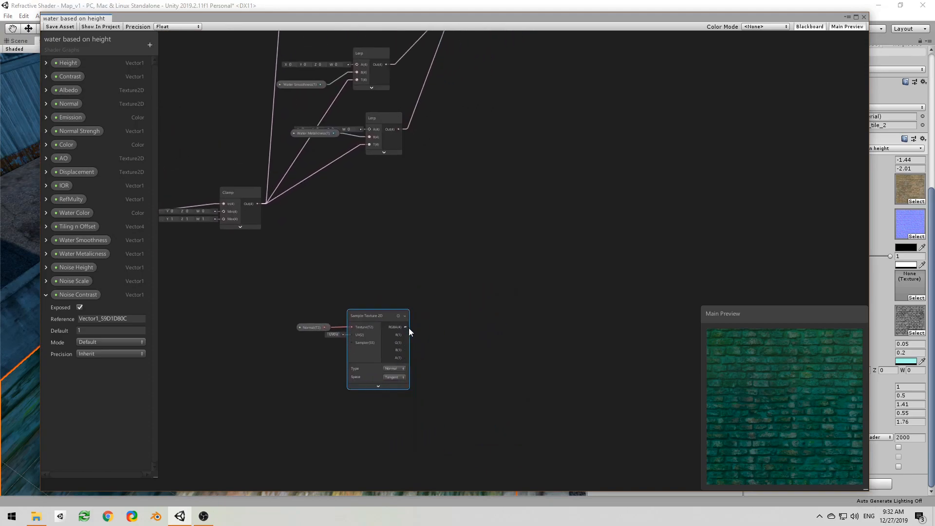
Step: Add a Lerp node with its A input fed by the normal map's RGBA output, and move it away from the texture node
left_click_drag(452, 303, 452, 303)
type("l")
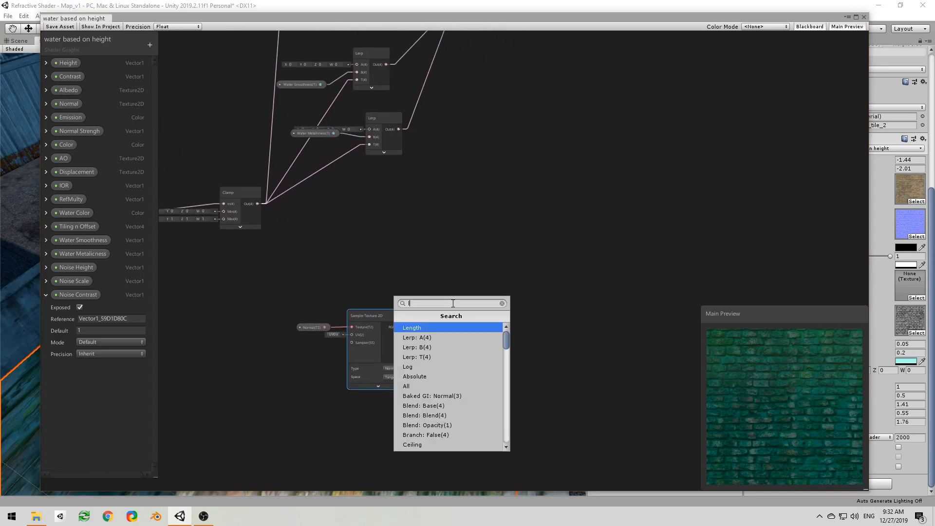
type("e")
key("Down")
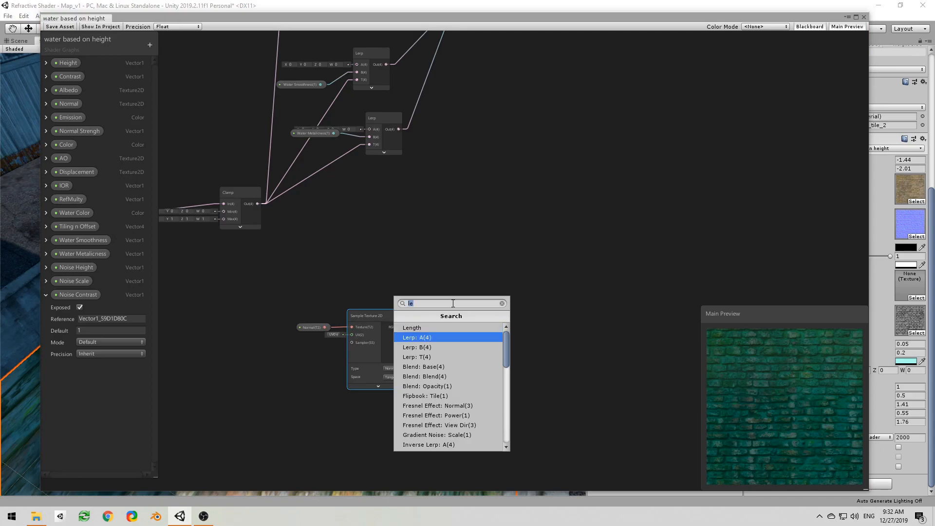
key("Return")
middle_click_drag(429, 230, 481, 267)
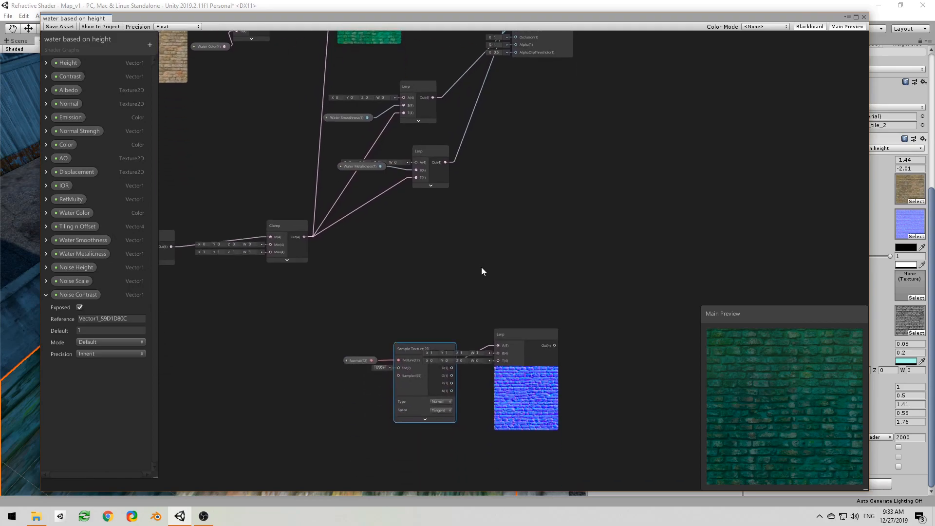
middle_click_drag(519, 358, 518, 286)
left_click_drag(519, 285, 589, 283)
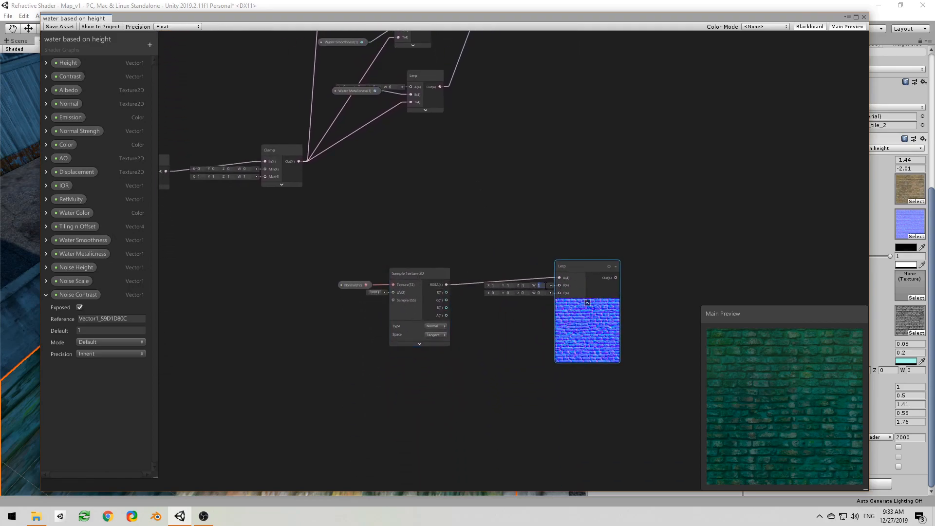
Step: Set the new Lerp node's B input to X 0, Y 0, Z 1, W 0
type("0")
left_click(512, 286)
type("0")
left_click(497, 286)
type("0")
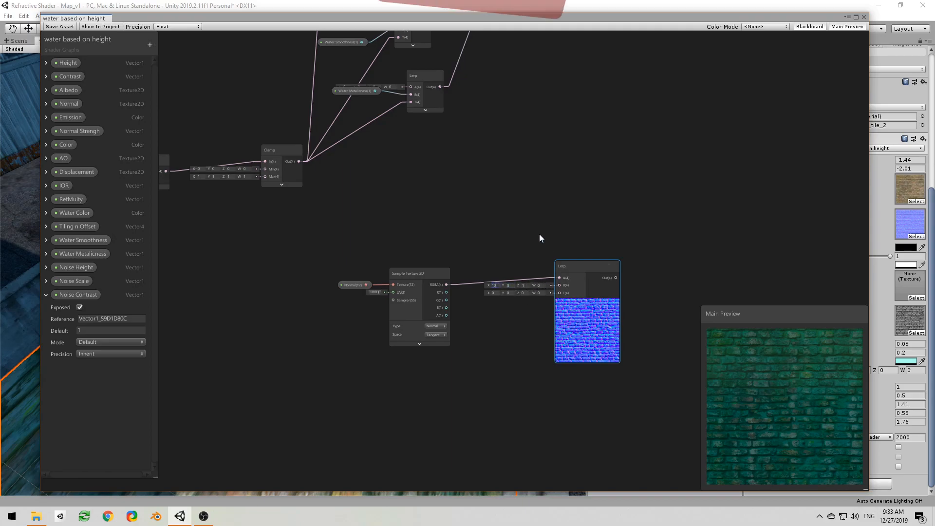
left_click_drag(578, 268, 574, 279)
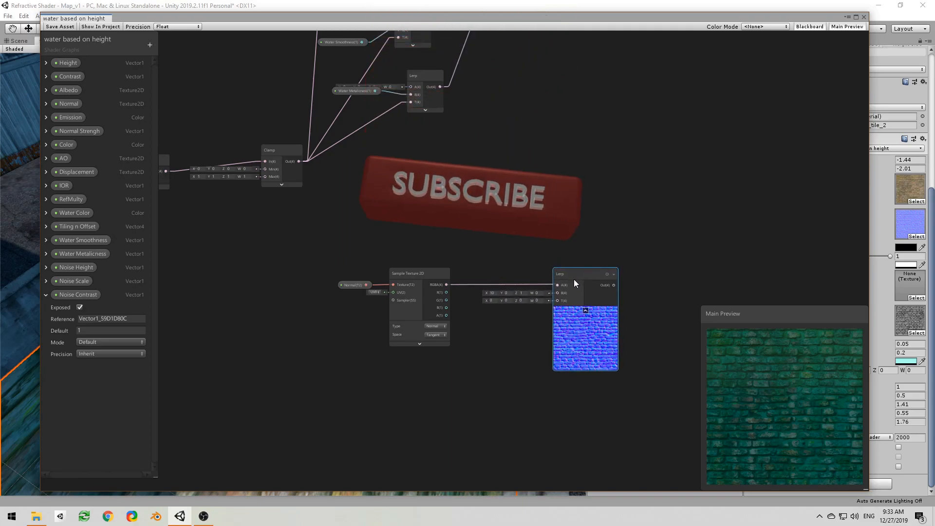
left_click(495, 297)
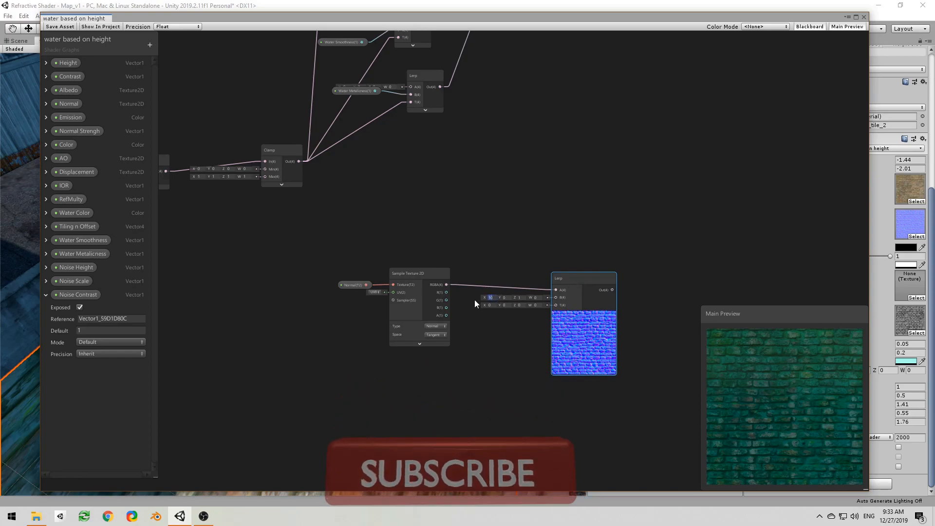
type("0")
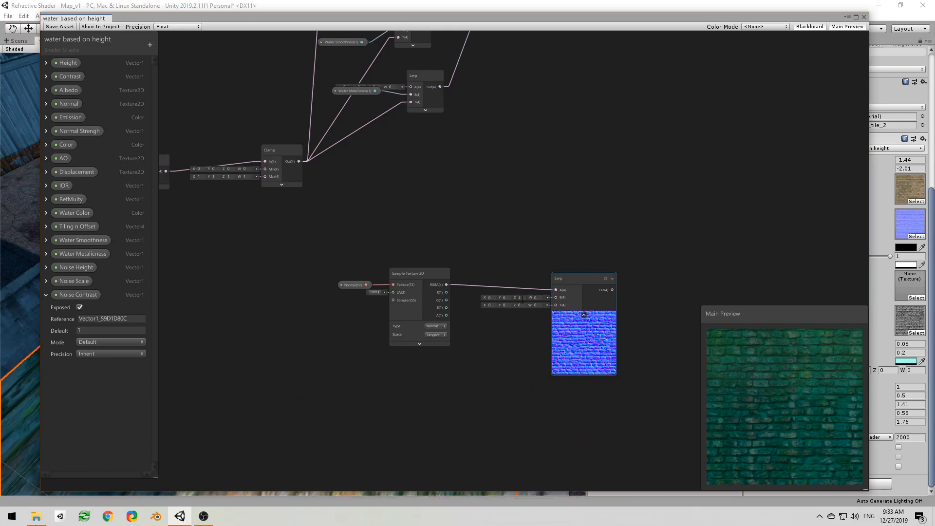
Step: Collapse the normal Lerp node's preview and place the node below the Water Metalicness Lerp node
left_click(527, 211)
scroll(547, 254, "up", 1)
middle_click_drag(541, 254, 461, 241)
scroll(463, 249, "up", 1)
scroll(463, 254, "down", 2)
left_click_drag(485, 266, 441, 166)
right_click(441, 167)
left_click(441, 139)
middle_click_drag(442, 134, 519, 227)
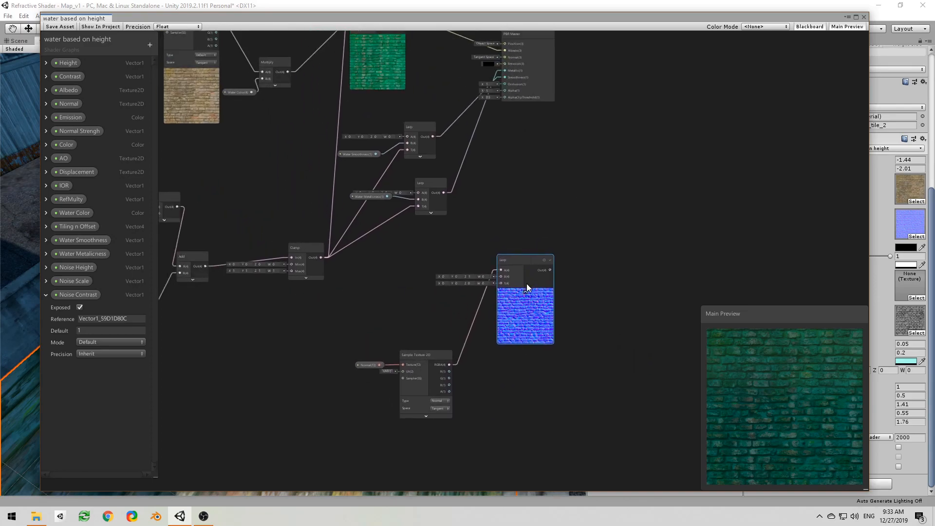
left_click(526, 292)
left_click_drag(509, 261, 433, 233)
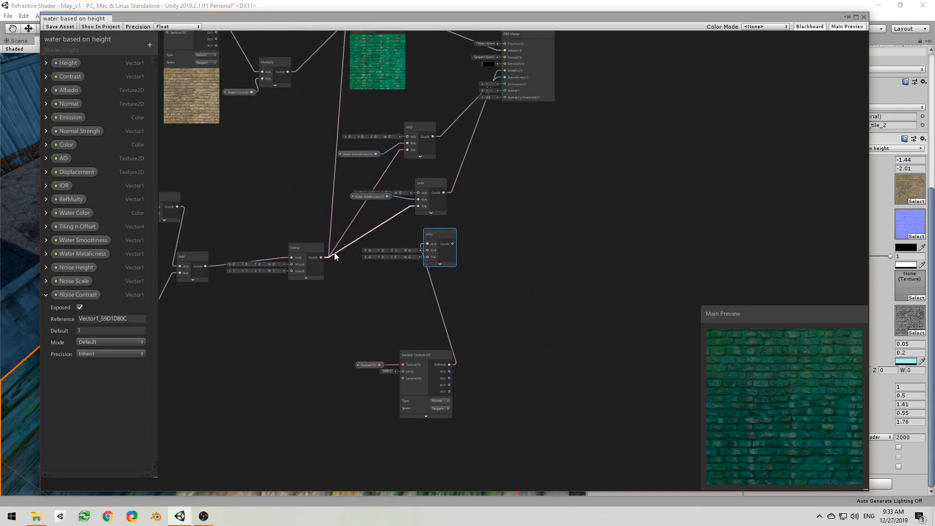
Step: Connect the Clamp output to the normal Lerp's T input and the Lerp's output to the PBR Master's Normal input
left_click_drag(320, 257, 427, 257)
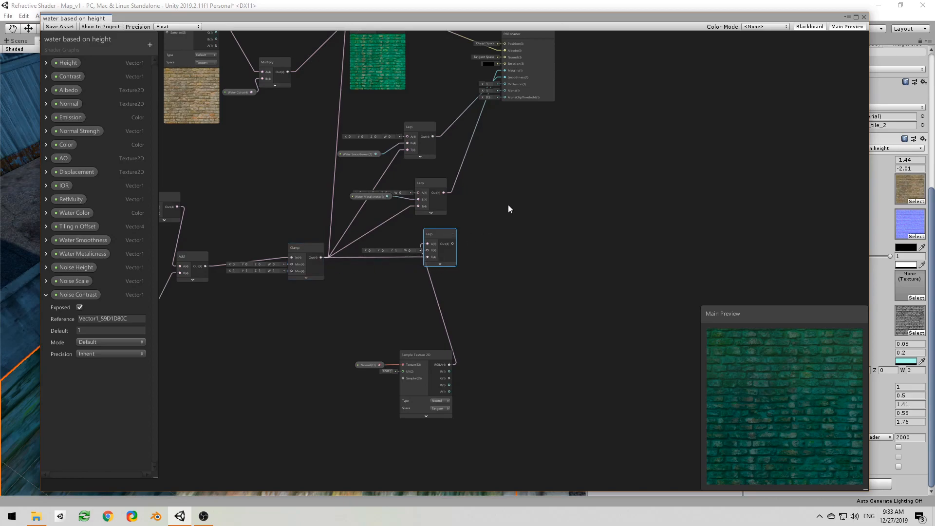
middle_click_drag(504, 209, 507, 305)
left_click_drag(449, 338, 502, 152)
middle_click_drag(498, 356, 582, 261)
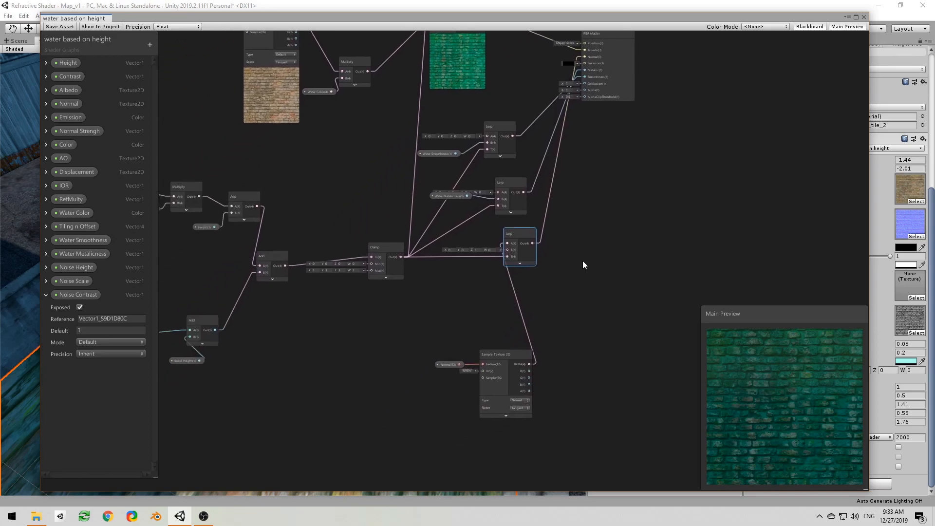
Step: Insert a Normal Strength node driven by the Normal Strengh property between the normal texture and the Lerp's A input, and save the shader
left_click_drag(445, 348, 481, 349)
left_click(419, 306)
type("norma")
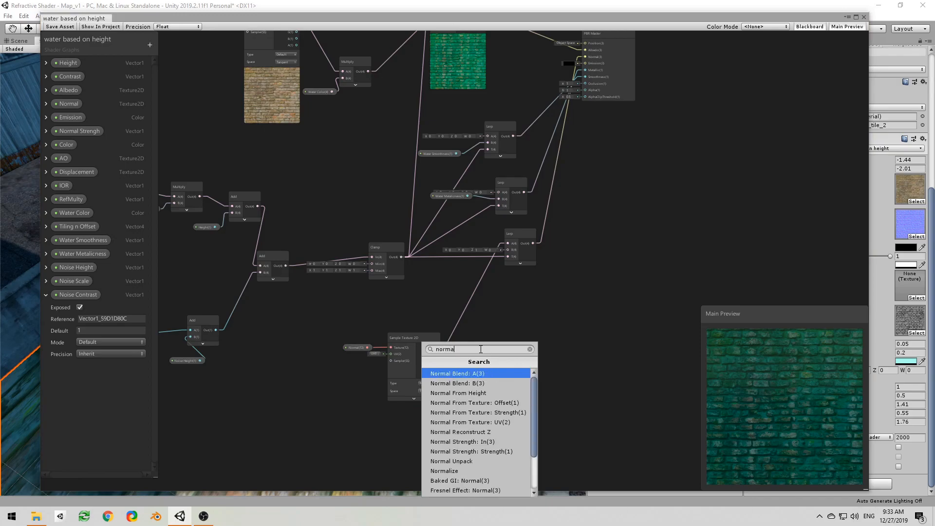
left_click(493, 442)
left_click_drag(95, 133, 509, 244)
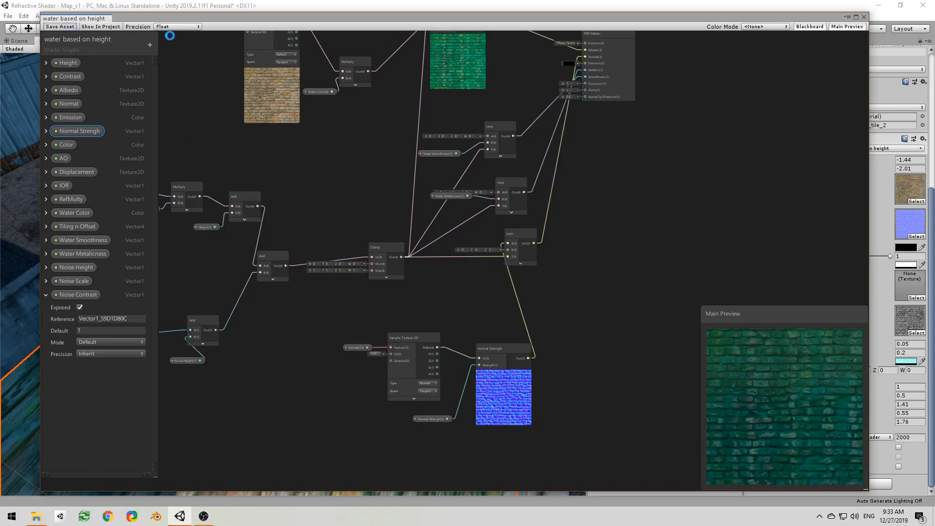
Step: Move the shader graph window off the scene and examine the street surface while testing the material's Normal Strengh slider
left_click_drag(475, 18, 0, 87)
left_click_drag(63, 171, 203, 209, "alt")
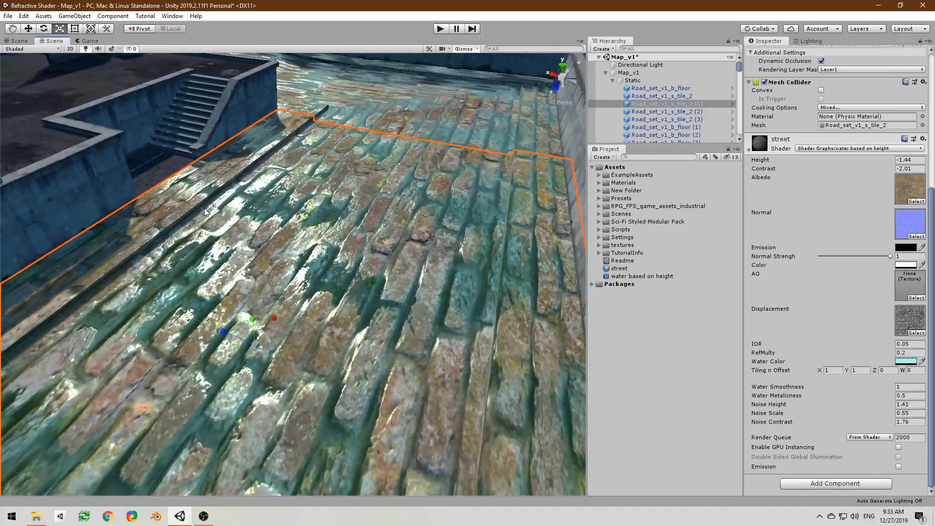
mouse_move(890, 256)
left_mouse_down()
mouse_move(822, 268)
mouse_move(910, 273)
mouse_move(896, 260)
left_mouse_up()
left_click_drag(543, 250, 486, 231, "alt")
right_click_drag(486, 230, 502, 213)
key("s")
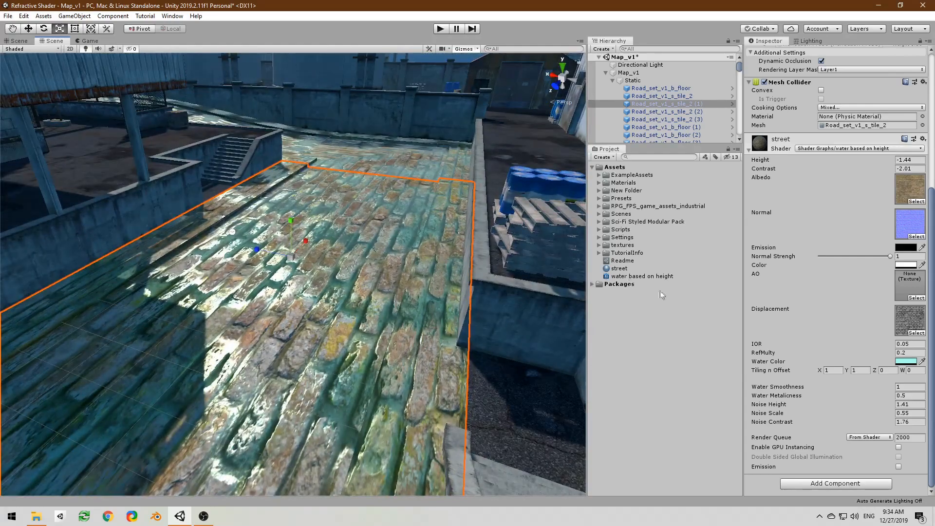
Step: Set the street material's Tiling n Offset to X 3 and Y 2
left_click(834, 371)
type("3")
left_click(859, 370)
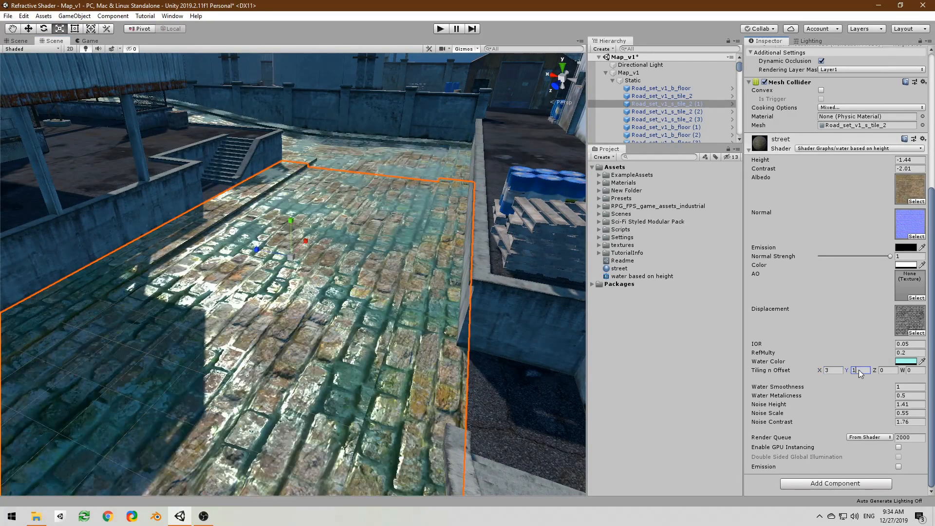
type("3")
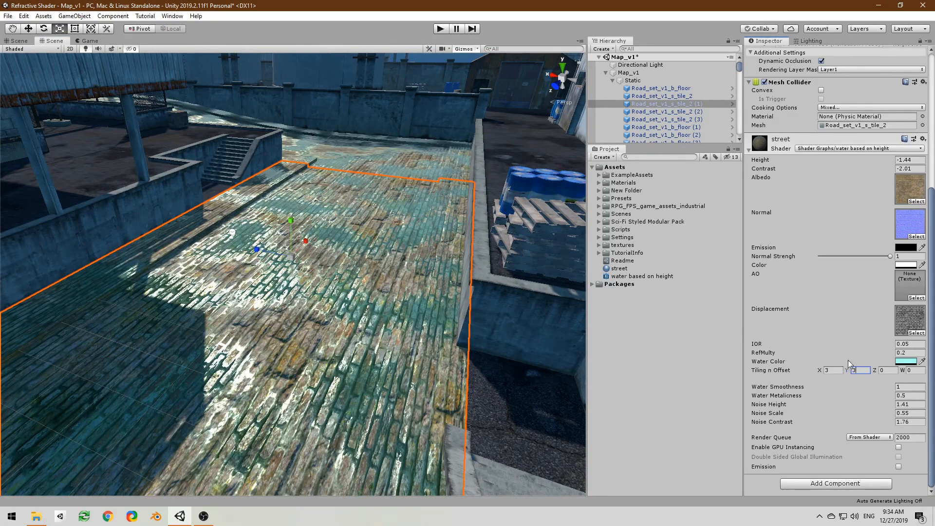
key("BackSpace")
type("2")
mouse_move(405, 267)
right_mouse_down()
mouse_move(377, 253)
mouse_move(346, 264)
mouse_move(433, 273)
mouse_move(406, 249)
mouse_move(414, 253)
right_mouse_up()
Step: Bring back the shader graph window and duplicate the albedo Sample Texture 2D node, placing the copy above the original
left_click_drag(0, 53, 680, 44)
scroll(591, 150, "down", 2)
middle_click_drag(578, 155, 592, 295)
scroll(462, 258, "up", 3)
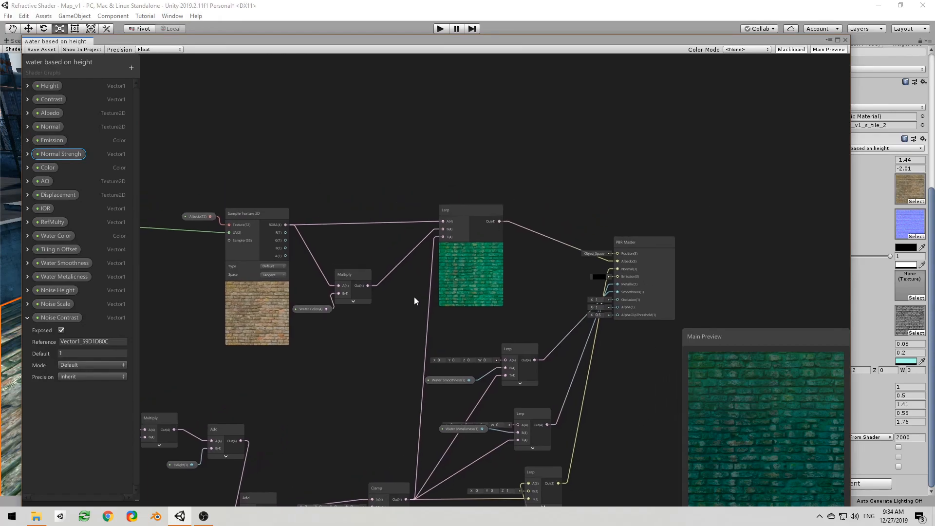
scroll(409, 302, "up", 1)
middle_click_drag(341, 307, 468, 339)
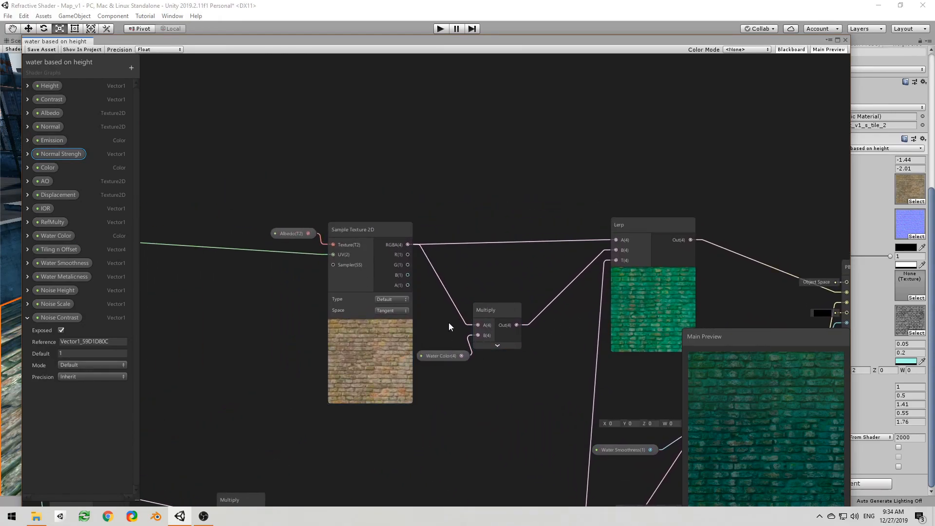
scroll(272, 302, "down", 1)
middle_click_drag(272, 303, 304, 366)
left_click_drag(317, 302, 279, 297)
left_click(394, 308)
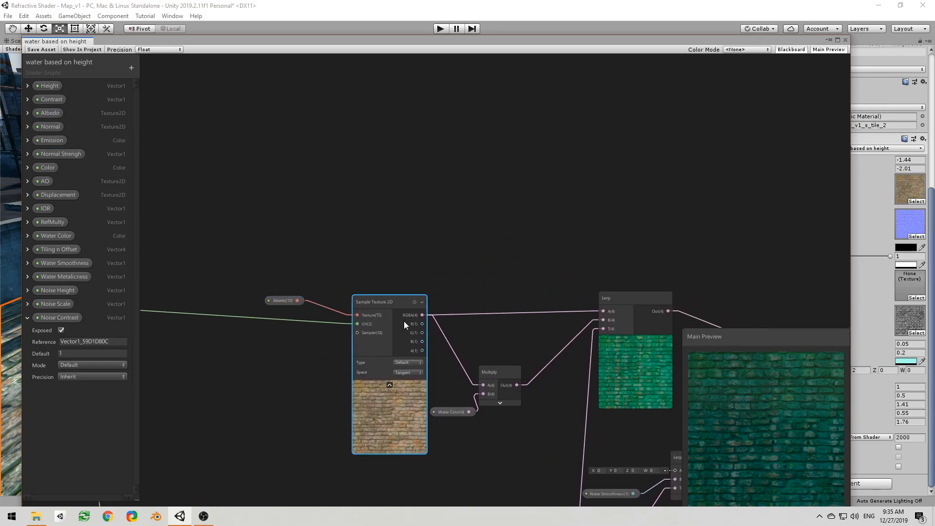
key("ctrl+d")
left_click_drag(399, 320, 367, 180)
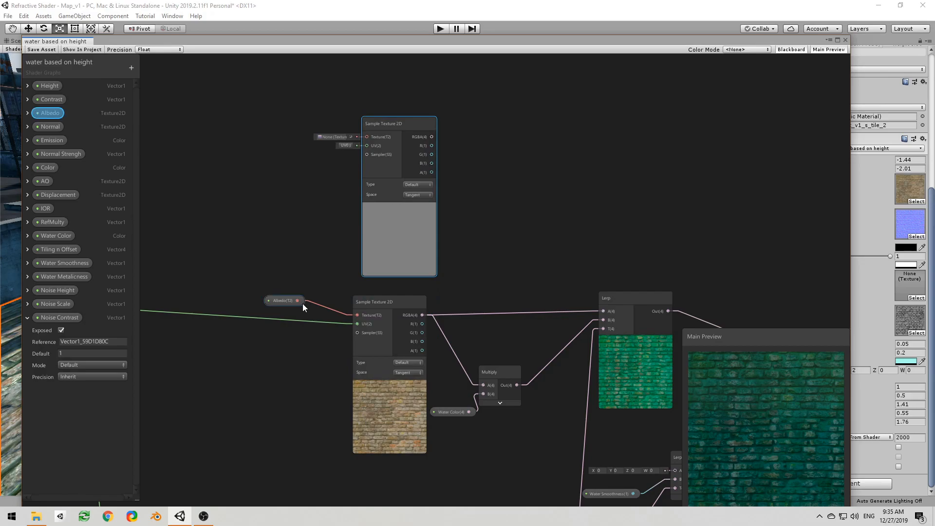
Step: Connect the Albedo property to the Texture input of the duplicated Sample Texture 2D node
left_click_drag(296, 303, 370, 156)
left_click_drag(370, 136, 371, 136)
middle_click_drag(463, 261, 612, 345)
middle_click_drag(361, 256, 450, 294)
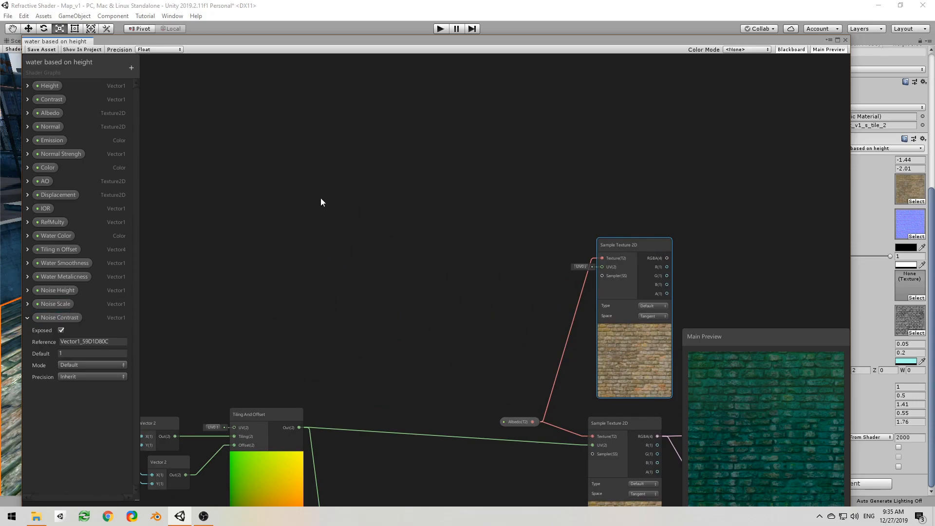
Step: Add a View Direction node in the empty area above the Tiling And Offset node and collapse its preview
right_click(338, 188)
left_click(353, 194)
type("vie")
key("Return")
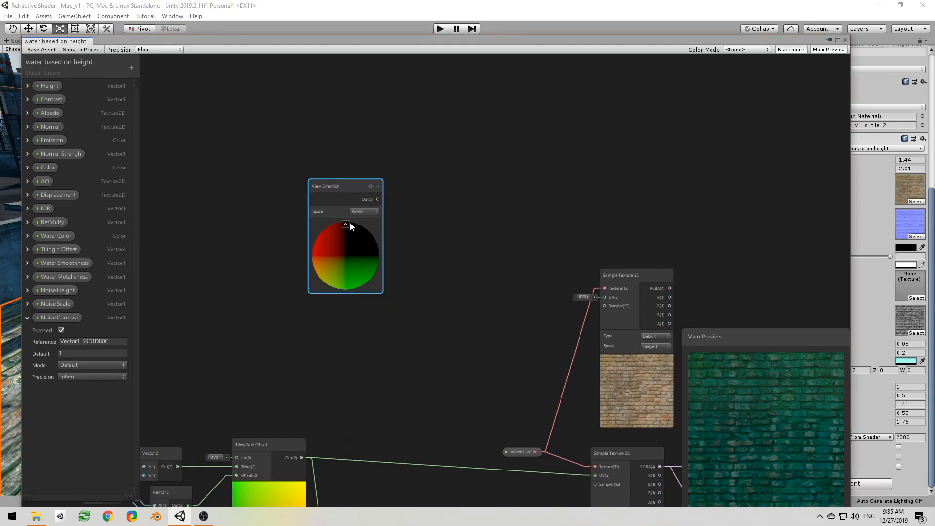
left_click(345, 222)
Step: Add a Normal Vector node, collapse its preview and place it directly below the View Direction node
right_click(323, 250)
left_click(334, 253)
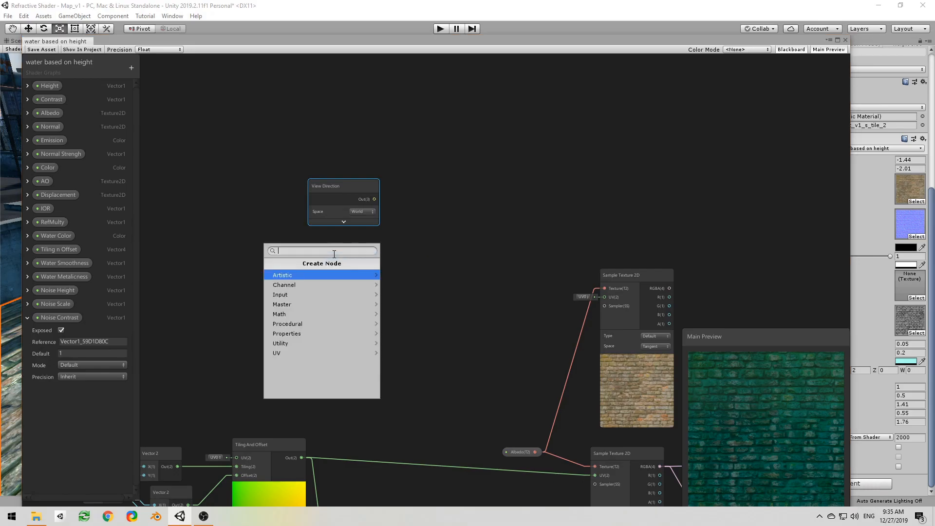
type("norma")
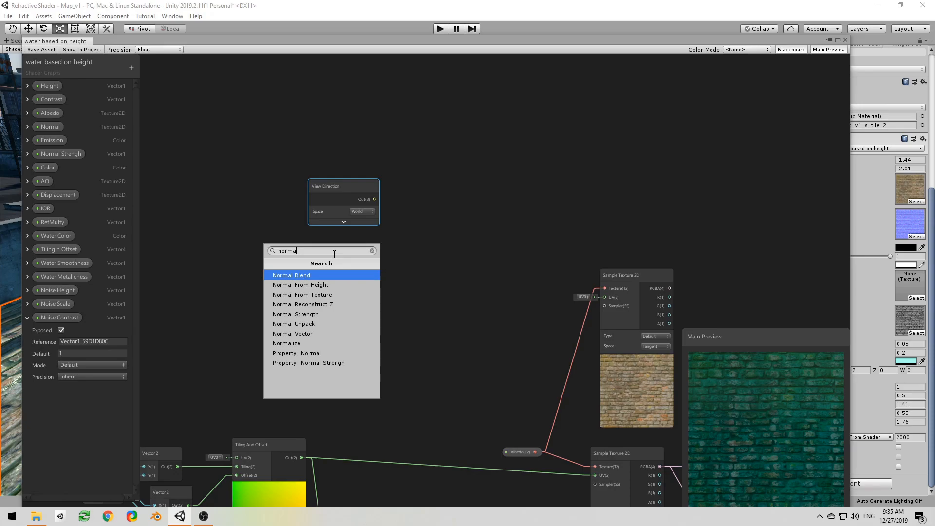
key("Down")
key("Down")
key("Down")
key("Down")
key("Down")
key("Down")
key("Return")
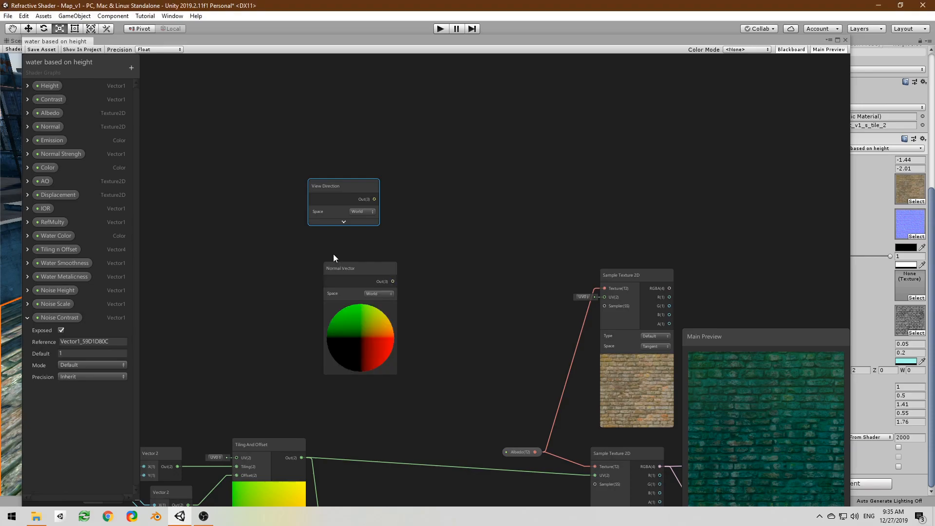
left_click(352, 306)
left_click_drag(346, 268, 328, 235)
Step: Place the IOR property below the Normal Vector node and add a Custom Function node beside the group
left_click_drag(43, 210, 276, 317)
left_click_drag(349, 302, 334, 298)
right_click(450, 200)
left_click(464, 206)
type("custom")
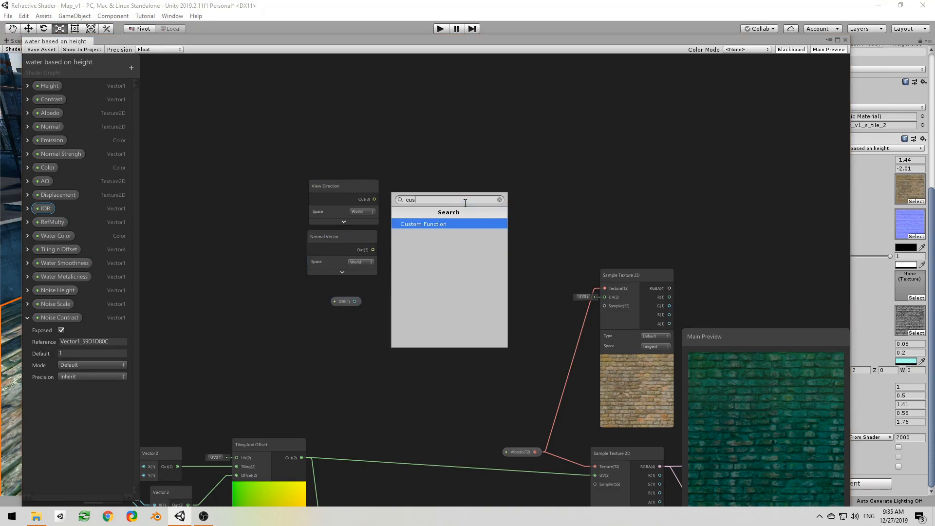
key("Return")
Step: Add three inputs to the Custom Function node and set the first input's type to Vector 3
left_click(511, 217)
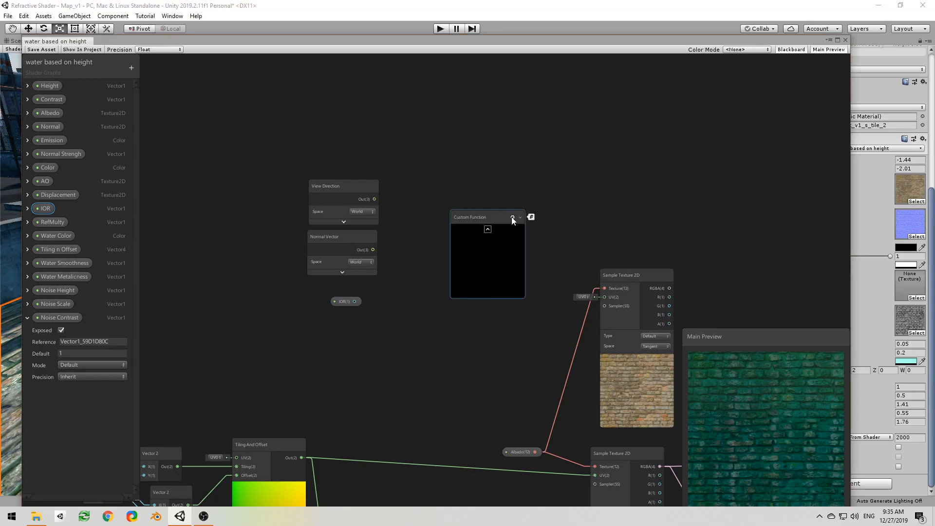
scroll(348, 212, "up", 3)
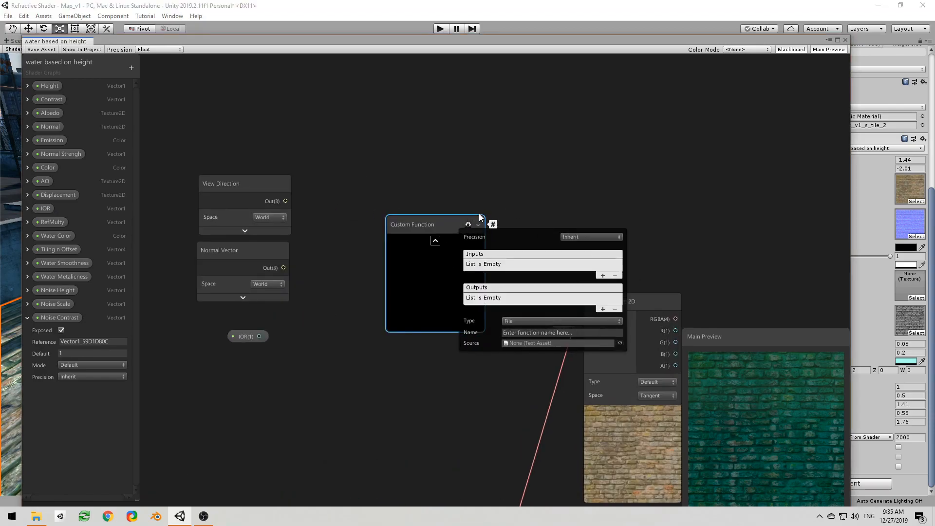
left_click(603, 276)
left_click(603, 279)
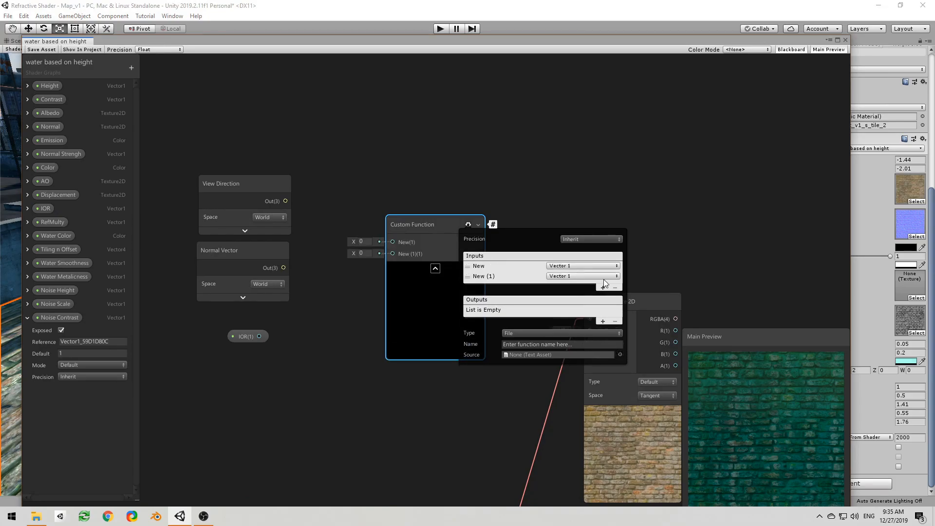
left_click(603, 287)
left_click(567, 266)
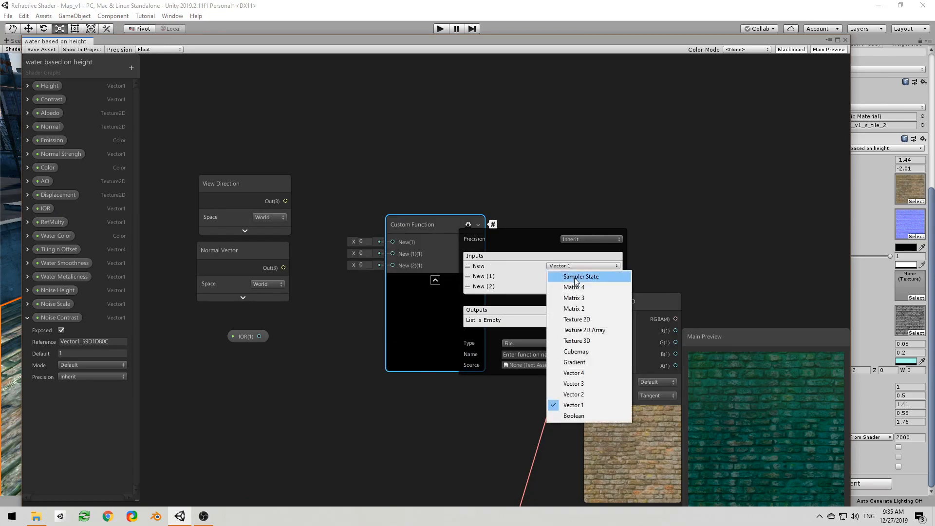
left_click(585, 383)
Step: Name the Custom Function's three inputs View, Normal and IOR
left_click(498, 265)
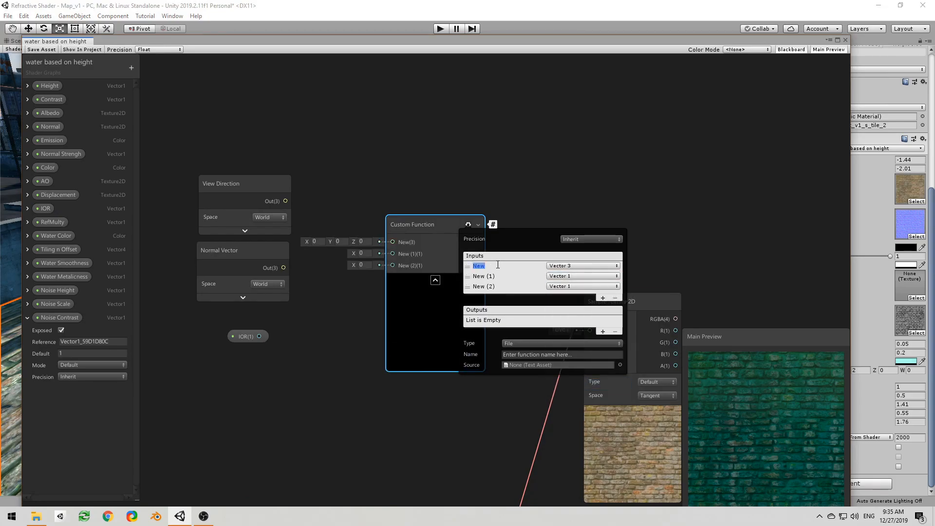
type("View")
left_click(495, 276)
type("Normal")
left_click(496, 287)
type("IOR")
Step: Add an output named Out to the Custom Function node and set its Normal input's type to Vector 3
left_click(603, 331)
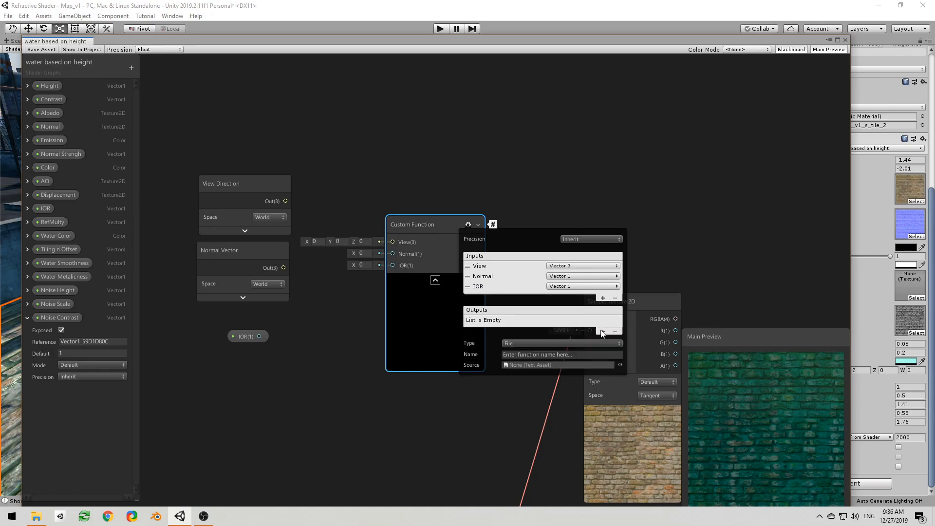
left_click(592, 276)
left_click(582, 390)
double_click(504, 320)
type("Out")
left_click(528, 335)
left_click(513, 318)
type("Out")
key("Return")
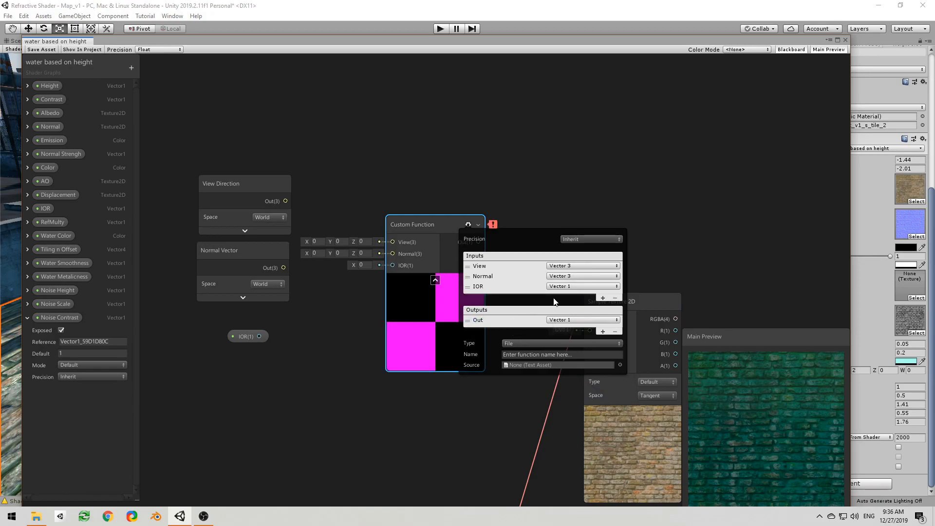
Step: Set the Custom Function's Out output to Vector 3 and define it as a String function named ref
left_click(564, 321)
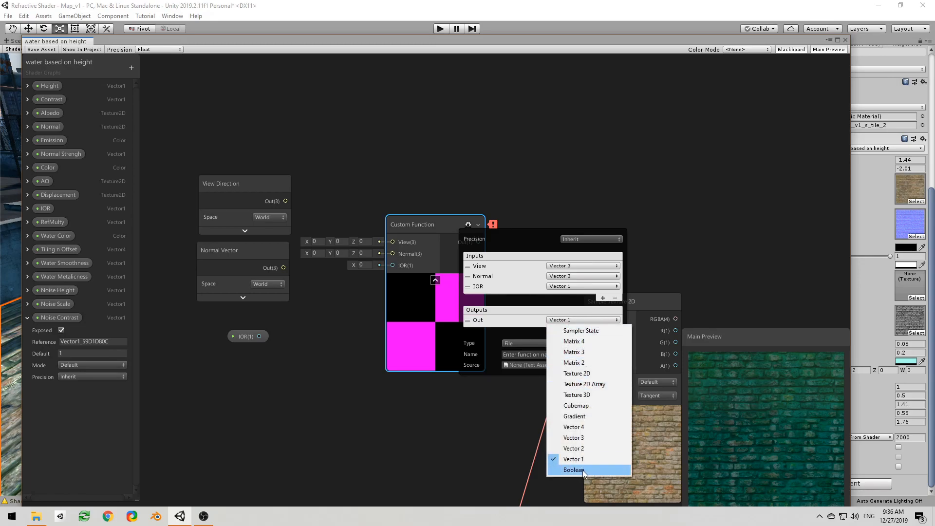
left_click(580, 438)
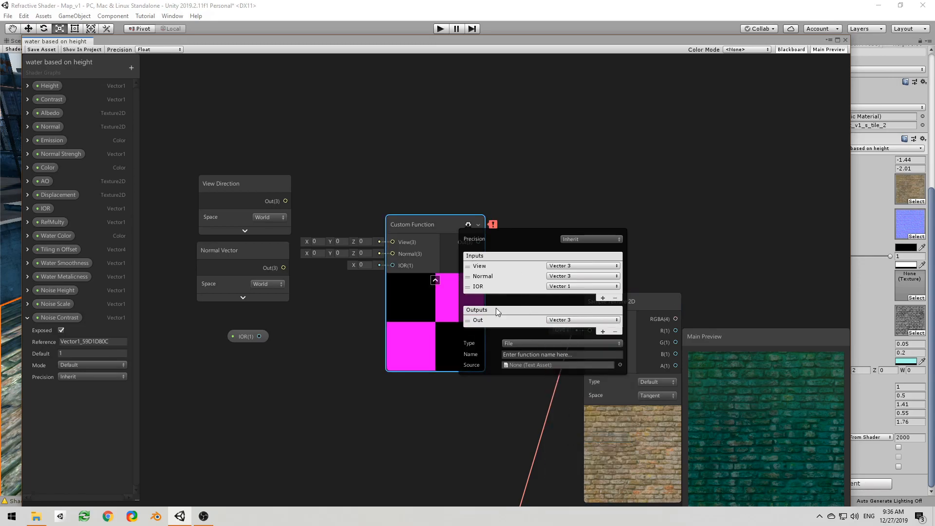
left_click(530, 344)
left_click(526, 365)
left_click(580, 355)
type("ref")
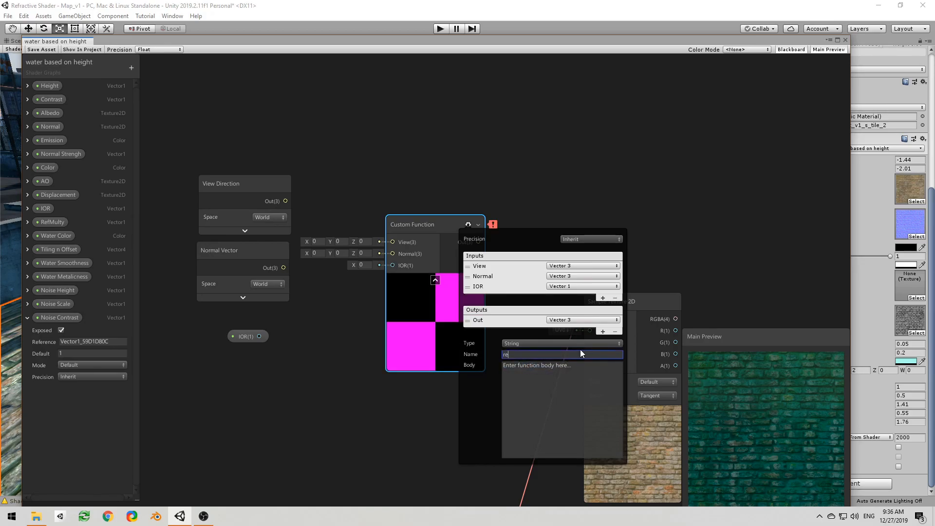
Step: Write the function body as Out = refract(View, Normal, IOR);
left_click(578, 366)
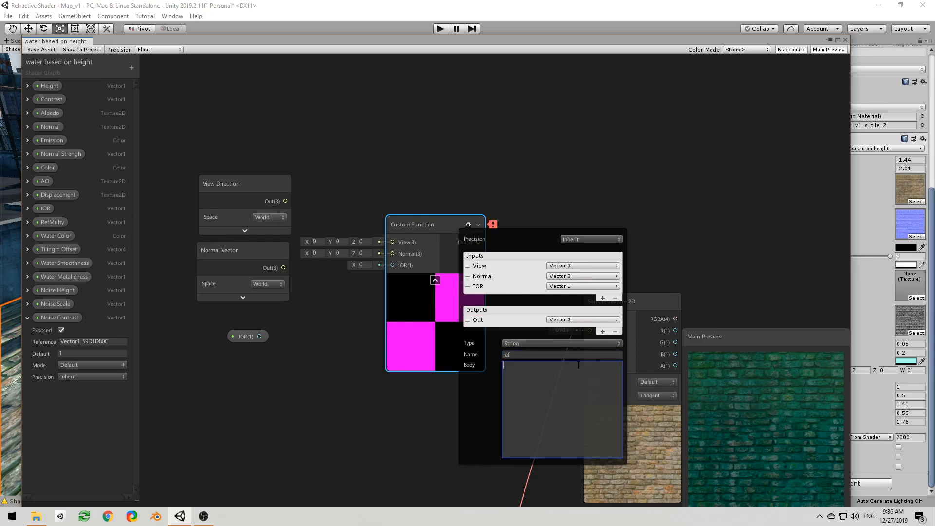
type("Out = refract")
type("(View, Normal, IOR")
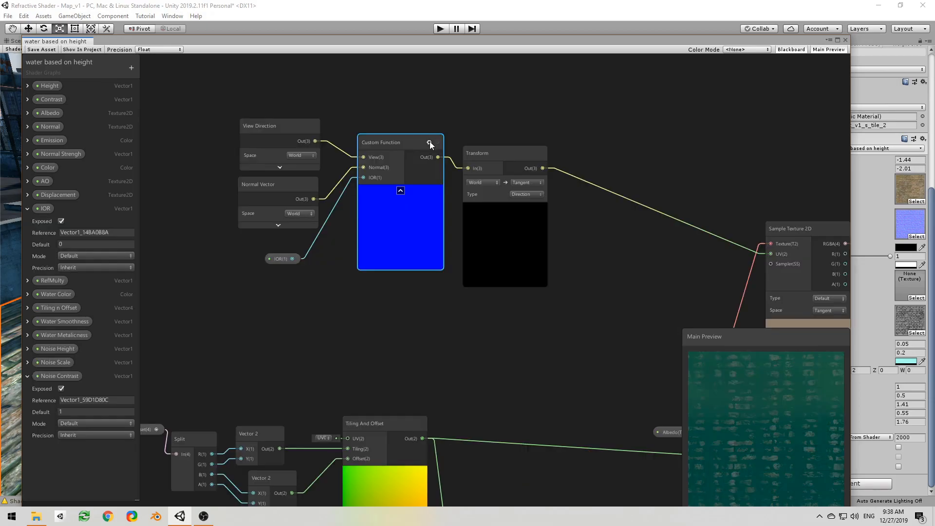
Step: Edit the Custom Function body to normalize both vectors: Out = refract(normalize(View), normalize(Normal), IOR);
left_click(429, 143)
left_click(492, 266)
left_click(502, 265)
type("normalize(")
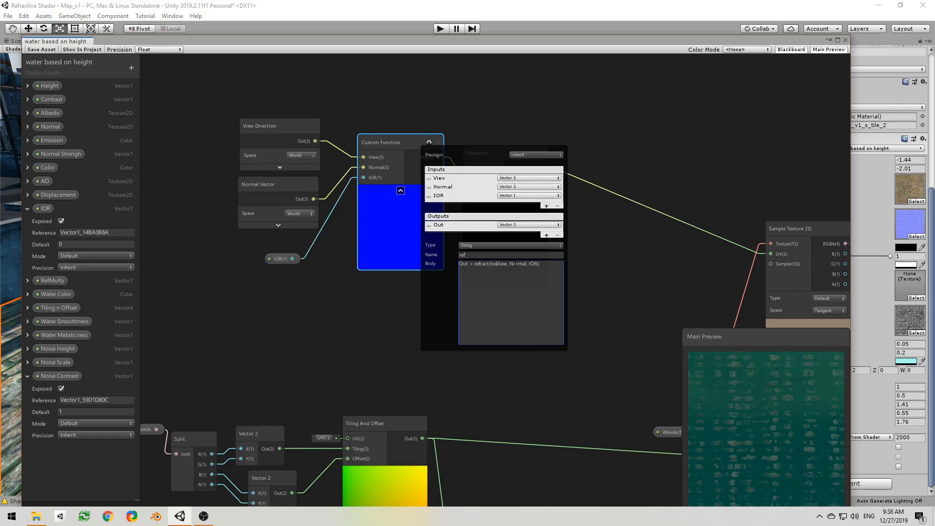
type("(")
type(")")
type("normalize(")
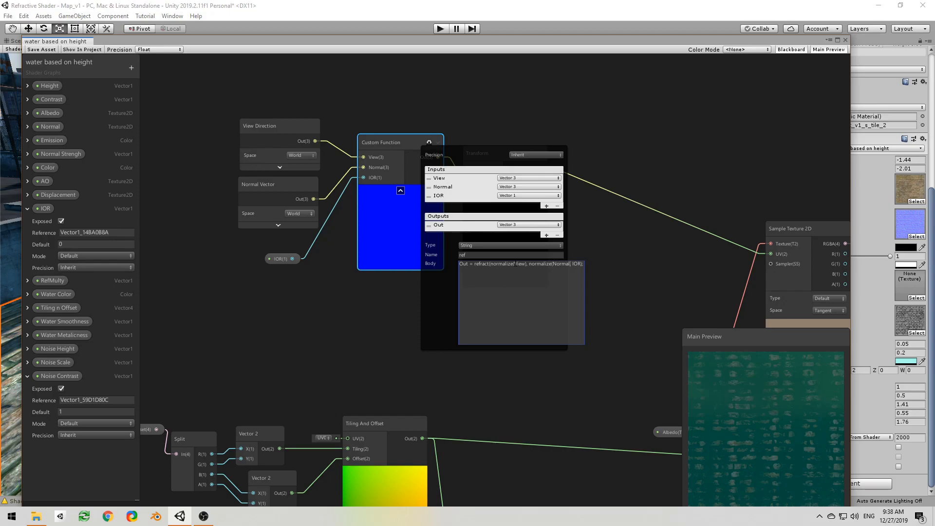
type(")")
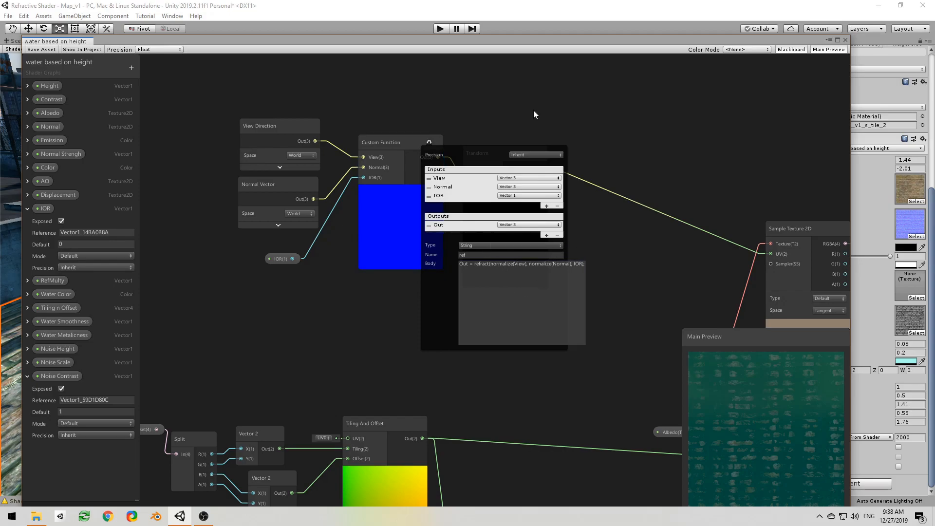
left_click(429, 143)
Step: Duplicate the Tiling And Offset node, place the copy beside the upper Sample Texture 2D, and connect the upper Vector 2 to its Tiling input
middle_click_drag(635, 223, 466, 223)
scroll(490, 251, "up", 1)
scroll(409, 205, "down", 1)
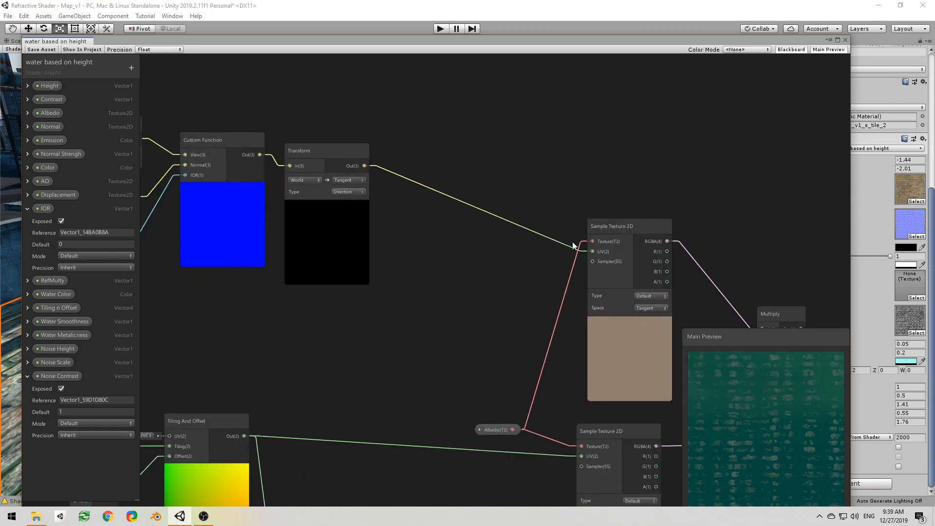
scroll(443, 295, "down", 2)
middle_click_drag(394, 320, 451, 278)
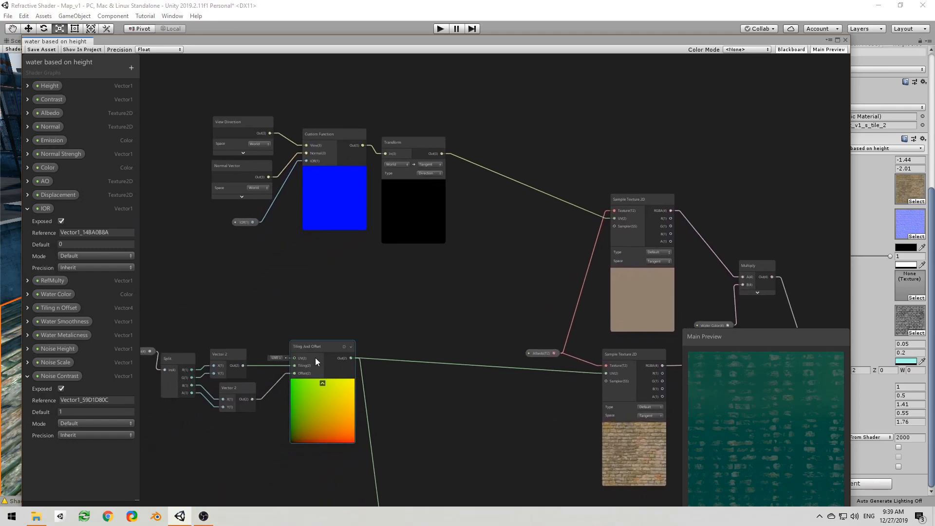
key("ctrl+d")
left_click_drag(330, 367, 504, 236)
left_click_drag(243, 365, 471, 248)
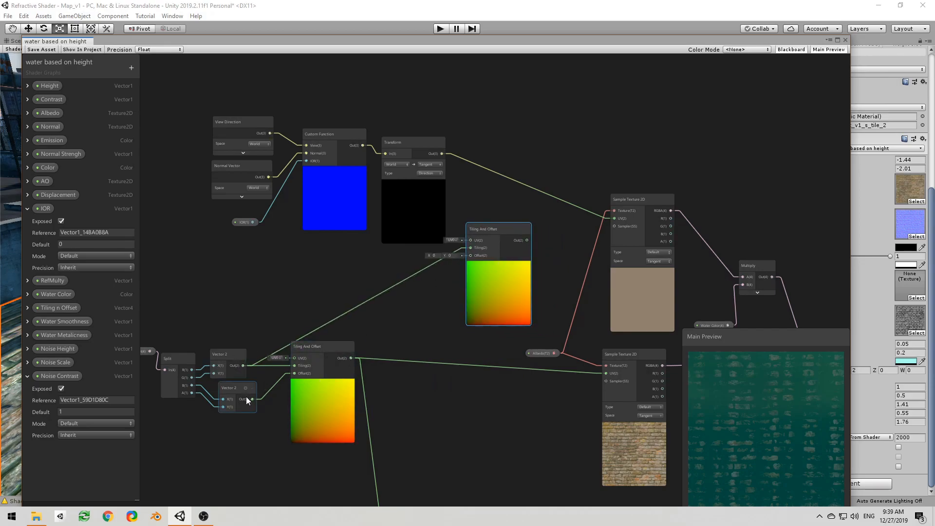
Step: Create an Add node from the lower Vector 2's output and shift the duplicated Tiling And Offset node clear of it
left_click_drag(249, 399, 420, 277)
type("add")
key("Return")
left_click_drag(492, 261, 502, 249)
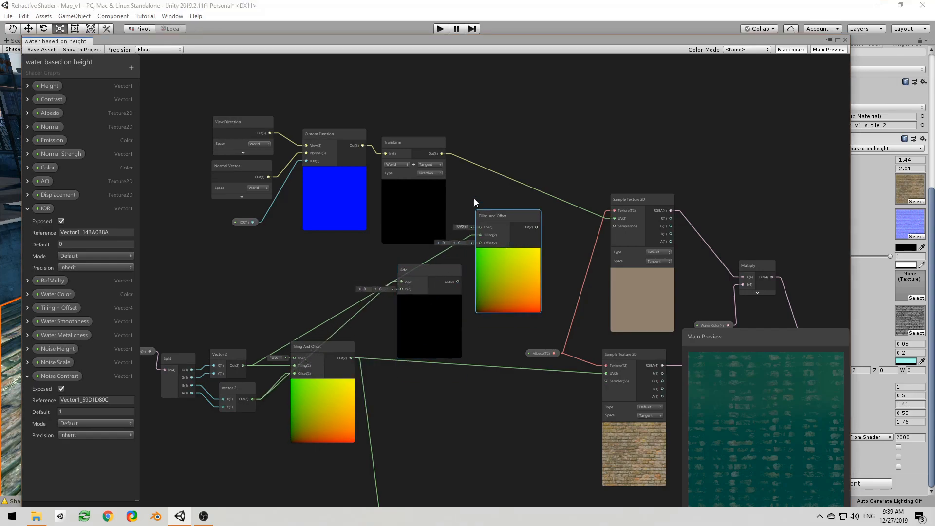
Step: Route the Transform output through Add's B input into the duplicated node's Offset, and feed that node's output to the upper Sample Texture 2D's UV
left_click_drag(416, 197, 396, 288)
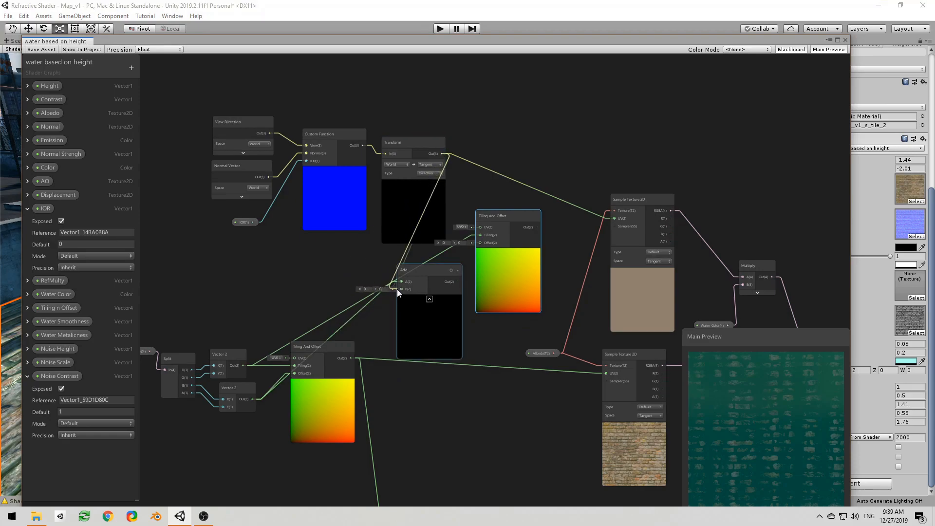
left_click_drag(458, 281, 479, 243)
left_click_drag(537, 227, 614, 218)
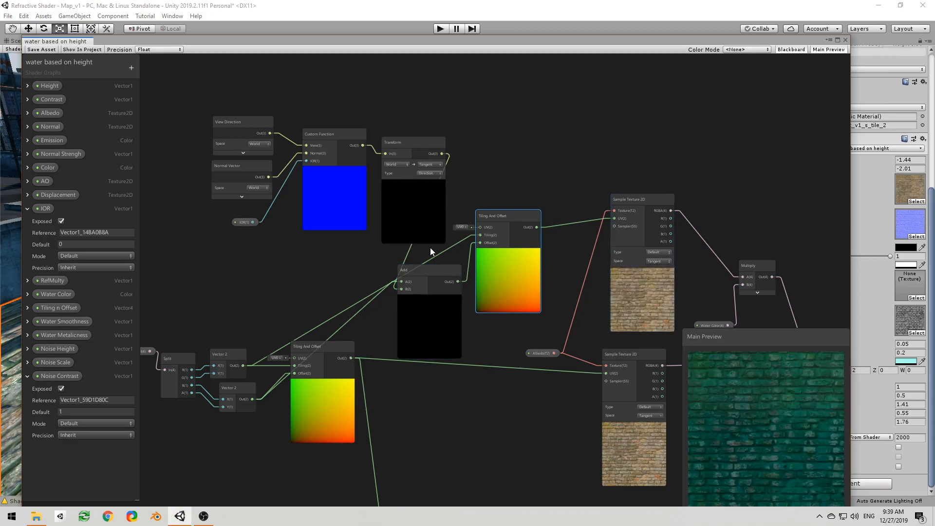
Step: Move the Add node between the Transform and the duplicated Tiling And Offset node, and collapse its preview
middle_click_drag(433, 252, 398, 250)
left_click_drag(229, 96, 266, 235)
left_click_drag(382, 271, 367, 224)
left_click(385, 193)
Step: Set the IOR property's default value to 0.2 and rotate the main preview to check the refraction
left_click(73, 245)
type("0.2")
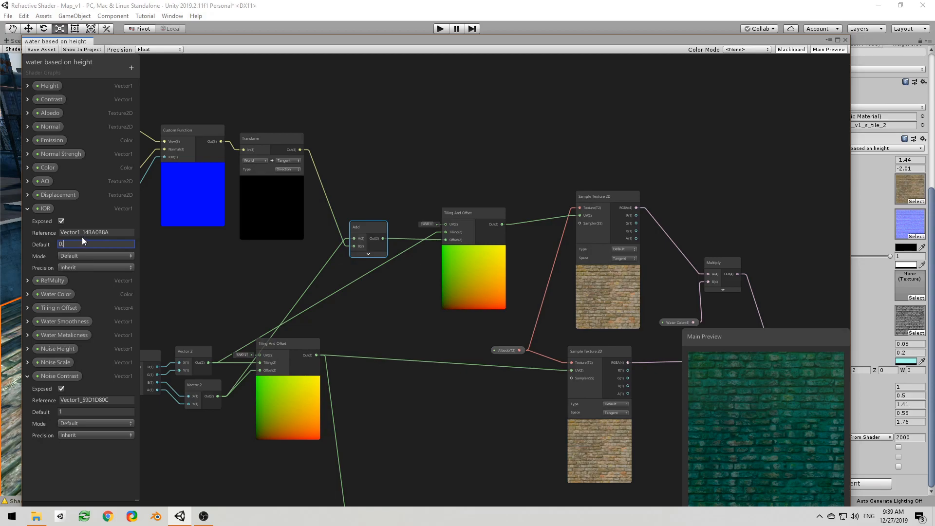
mouse_move(734, 412)
left_mouse_down()
mouse_move(734, 403)
mouse_move(746, 405)
mouse_move(722, 427)
mouse_move(697, 422)
mouse_move(723, 400)
mouse_move(738, 405)
mouse_move(729, 415)
left_mouse_up()
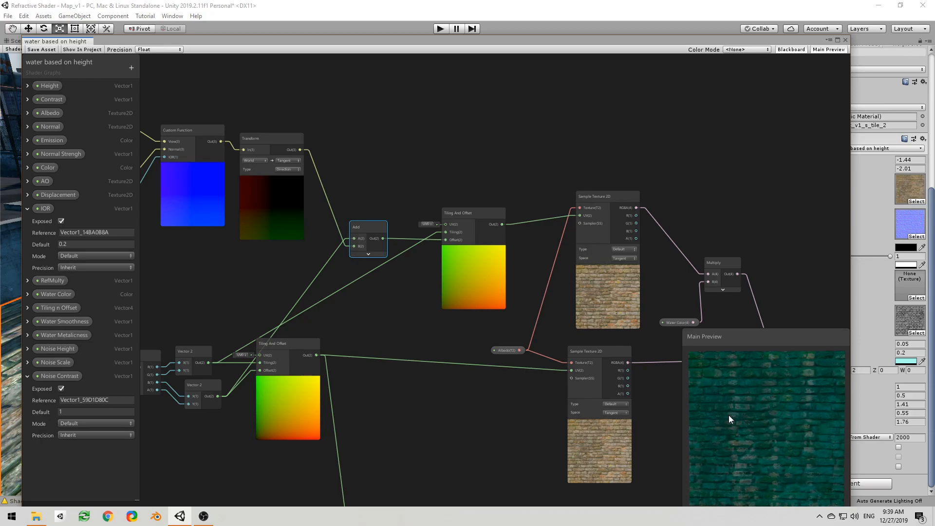
Step: Move the View Direction, Normal Vector, IOR, Custom Function and Transform nodes farther from the Add node to make room
scroll(540, 347, "down", 1)
middle_click_drag(539, 341, 538, 290)
middle_click_drag(406, 265, 530, 313)
left_click(465, 287)
left_click_drag(260, 112, 317, 251)
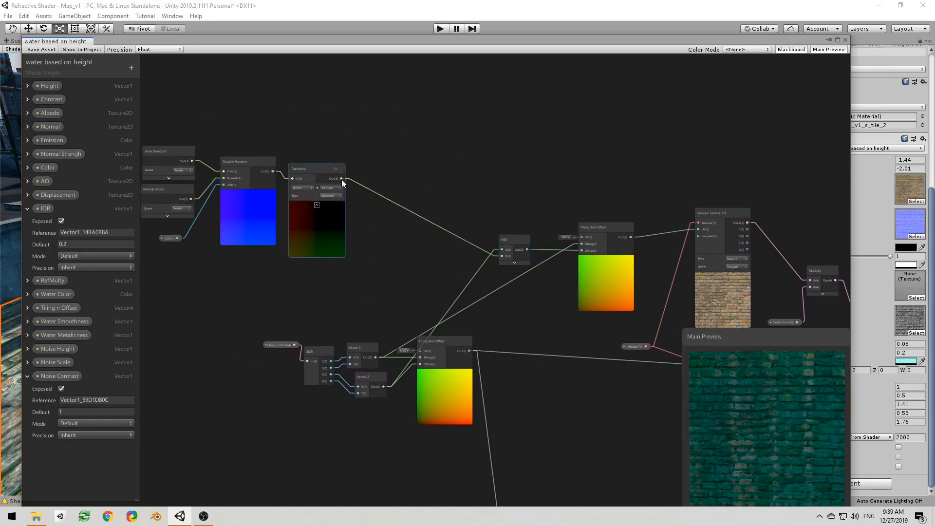
Step: Create a Multiply node with the Transform output as its A input
left_click_drag(341, 179, 374, 203)
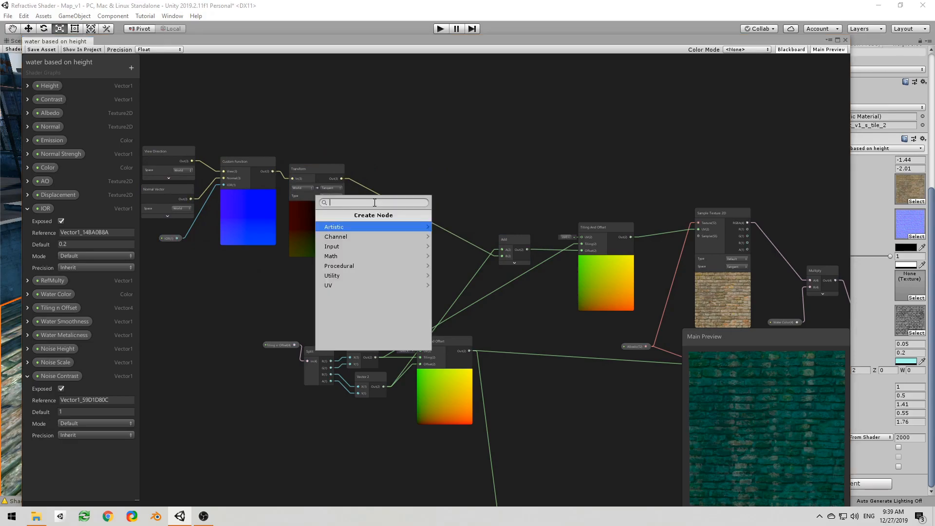
type("multiply")
key("Return")
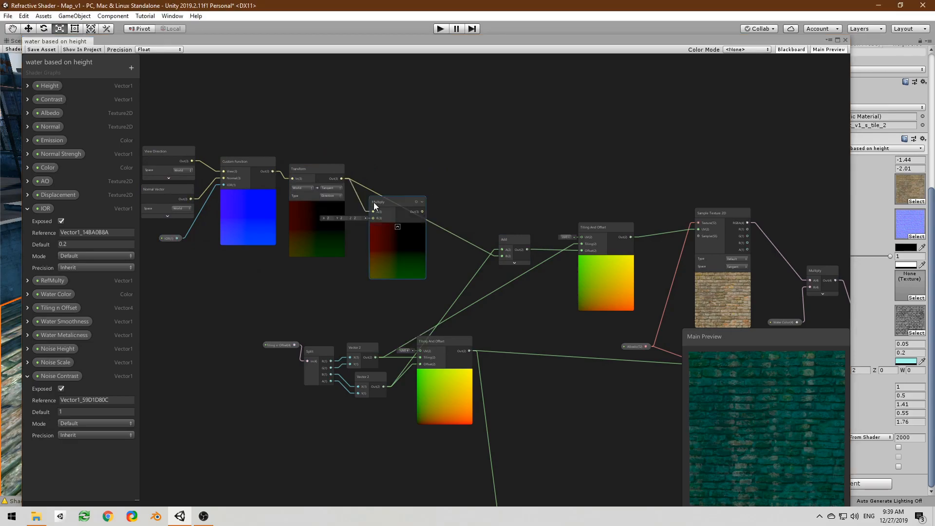
Step: Move the Add and duplicated Tiling And Offset nodes closer to the upper Sample Texture 2D node
scroll(429, 267, "down", 2)
middle_click_drag(429, 267, 363, 177)
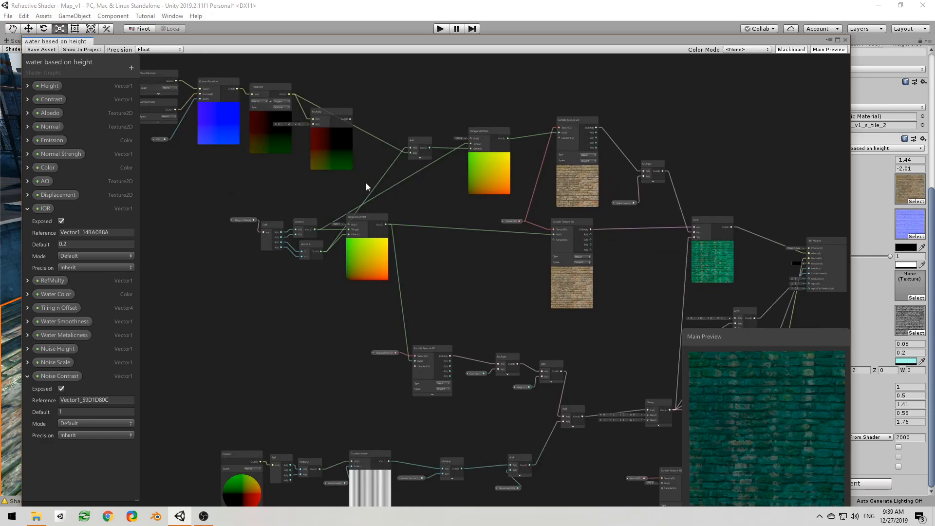
scroll(364, 177, "up", 1)
scroll(544, 325, "down", 3)
middle_click_drag(560, 340, 436, 286)
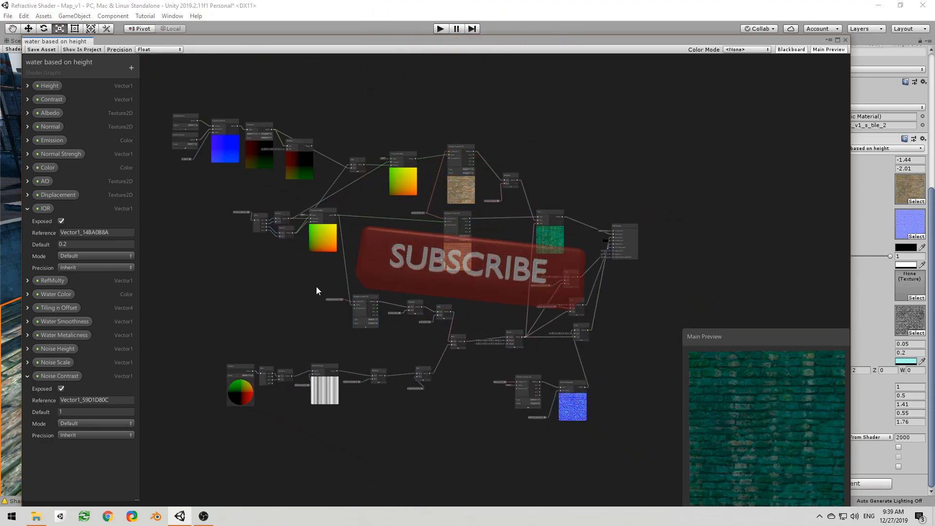
middle_click_drag(256, 261, 289, 346)
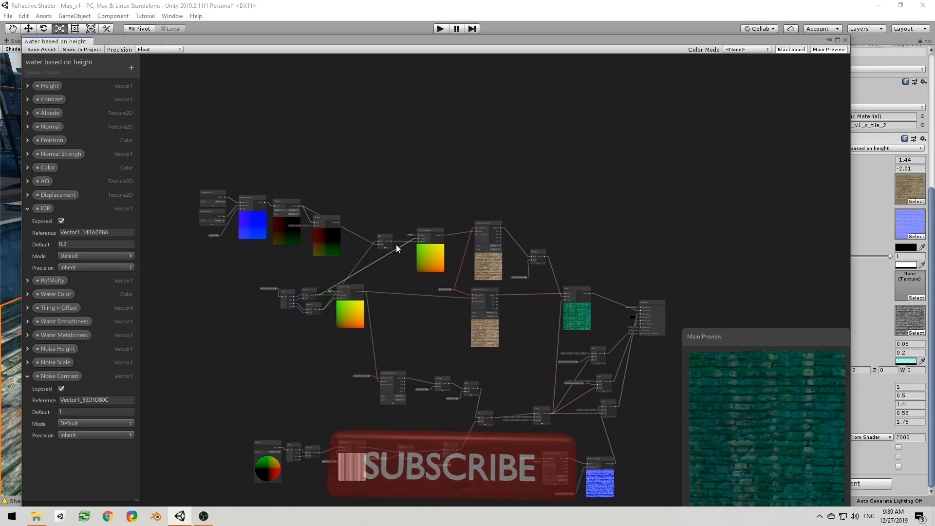
scroll(457, 246, "up", 2)
left_click_drag(369, 200, 487, 273)
left_click(418, 192)
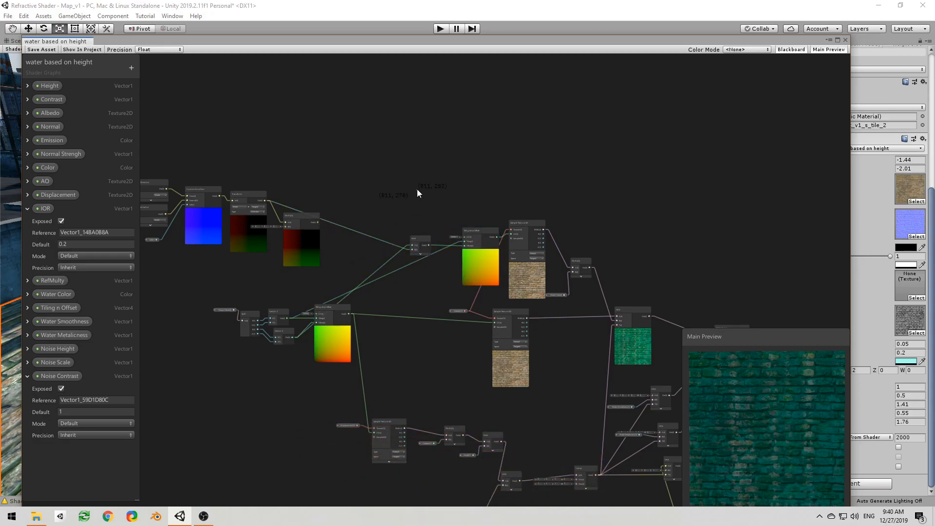
left_click_drag(417, 242, 429, 236)
Step: Move the new Multiply node above the graph and connect the Clamp output to its B input
middle_click_drag(471, 335, 454, 288)
left_click_drag(337, 165, 424, 112)
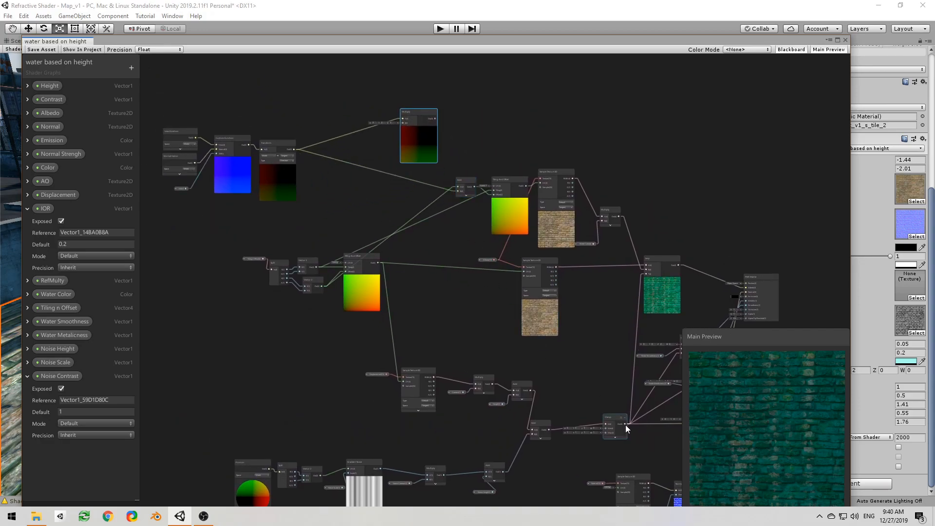
left_click_drag(624, 422, 403, 124)
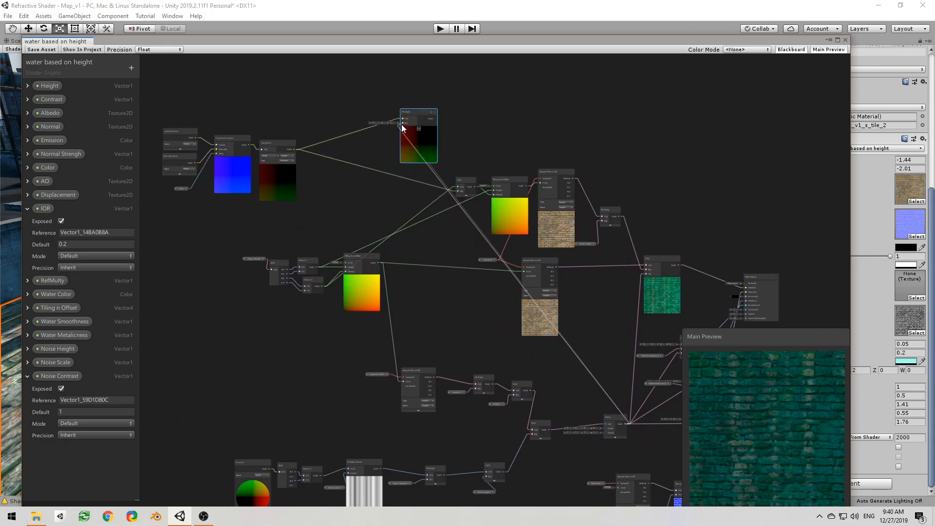
Step: Reposition the Multiply node between Transform and Add, and connect its output to Add's B input in place of the Transform output
middle_click_drag(485, 313, 501, 396)
middle_click_drag(556, 408, 428, 298)
scroll(498, 398, "up", 4)
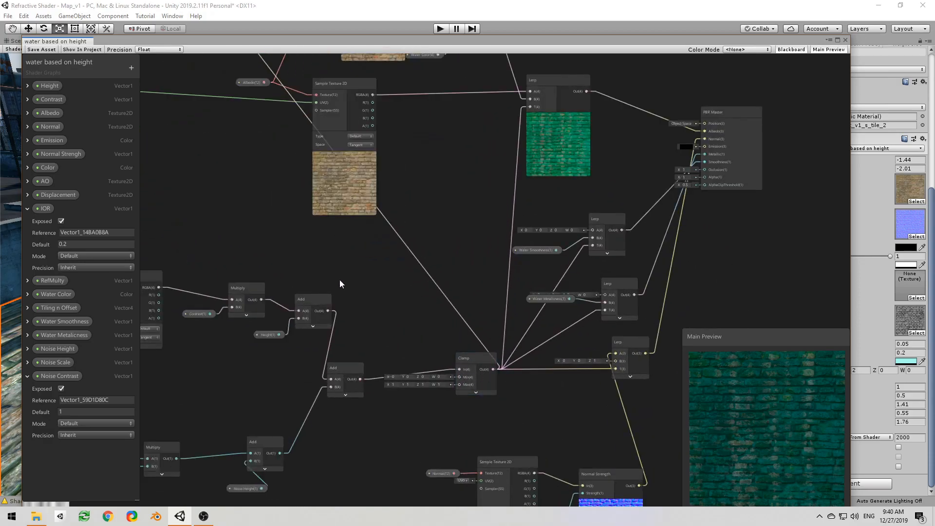
middle_click_drag(236, 171, 420, 346)
scroll(386, 197, "down", 1)
scroll(383, 313, "up", 3)
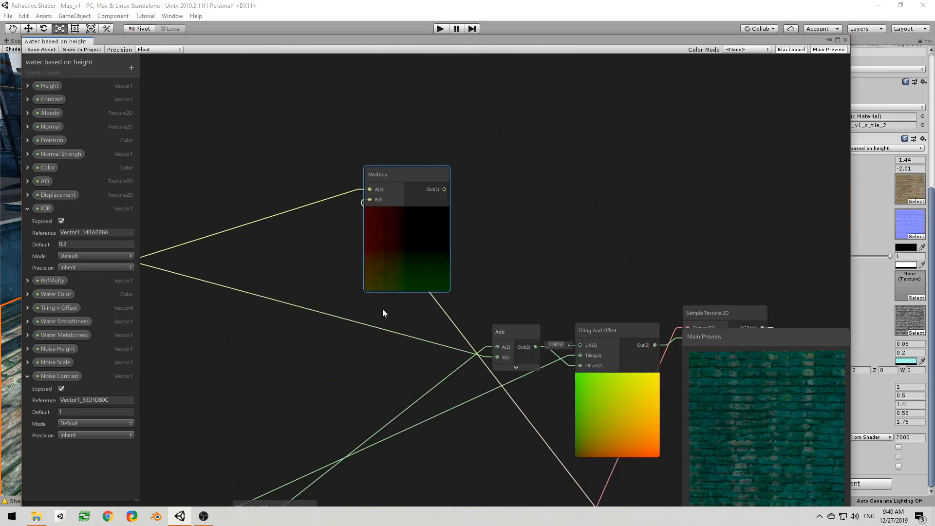
middle_click_drag(384, 313, 403, 334)
left_click_drag(428, 219, 302, 340)
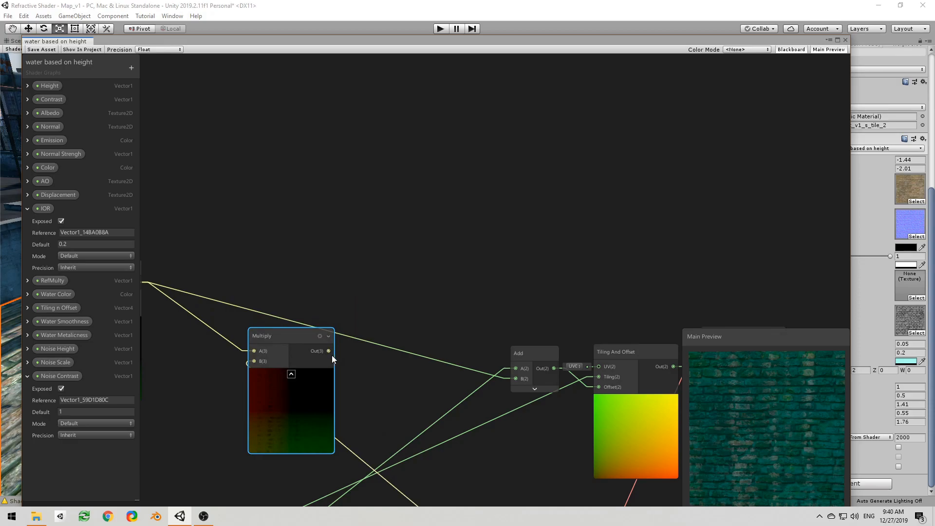
left_click_drag(328, 352, 515, 379)
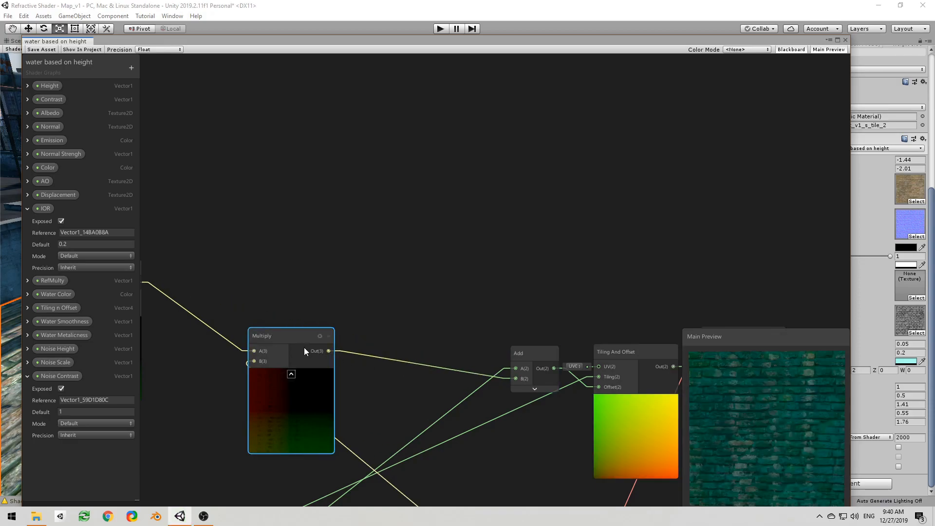
left_click_drag(744, 424, 768, 412)
Step: Rearrange the Multiply node and the refraction nodes into a compact row leading to the Add node
left_click_drag(295, 339, 364, 267)
middle_click_drag(261, 341, 381, 246)
scroll(379, 322, "down", 2)
middle_click_drag(335, 266, 428, 297)
middle_click_drag(332, 244, 437, 260)
left_click_drag(420, 304, 505, 304)
middle_click_drag(571, 325, 316, 297)
middle_click_drag(534, 341, 436, 306)
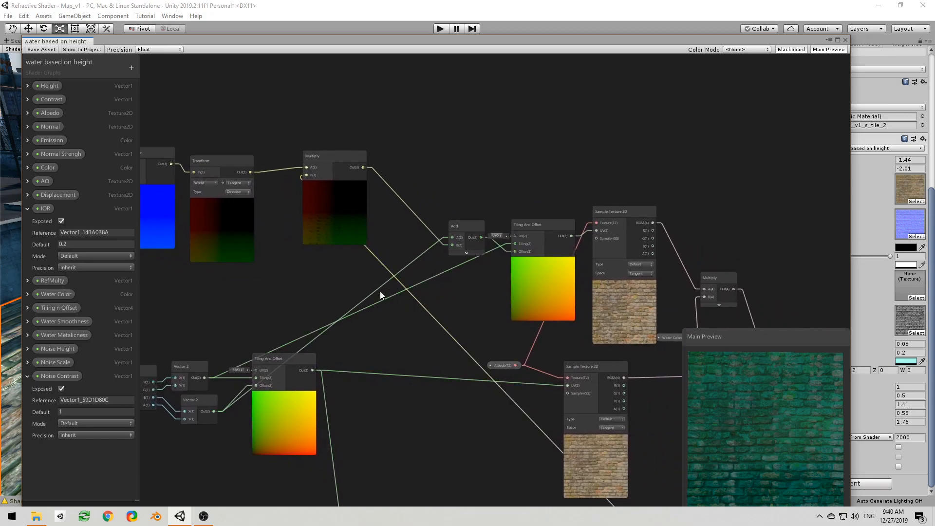
Step: Save the shader asset and move the graph window aside to inspect the street floor in the scene
left_click(42, 49)
left_click_drag(358, 43, 0, 68)
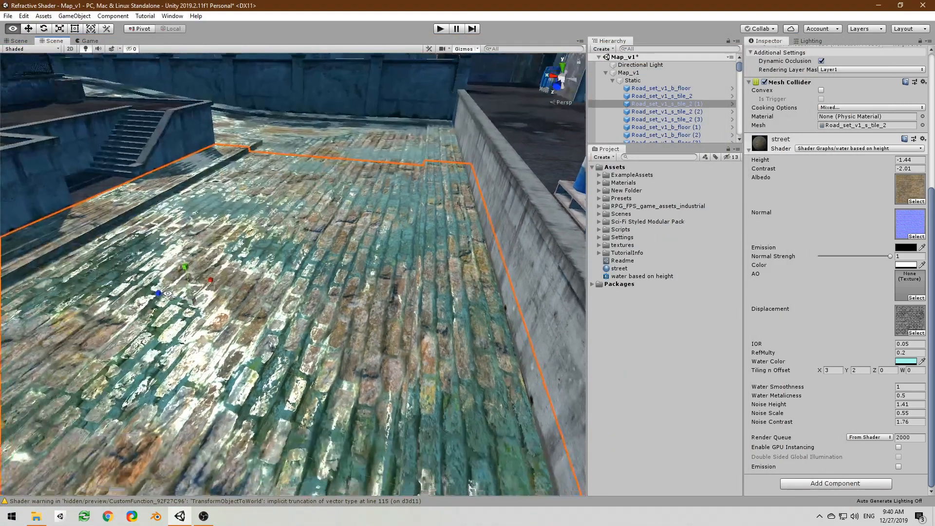
scroll(518, 297, "up", 5)
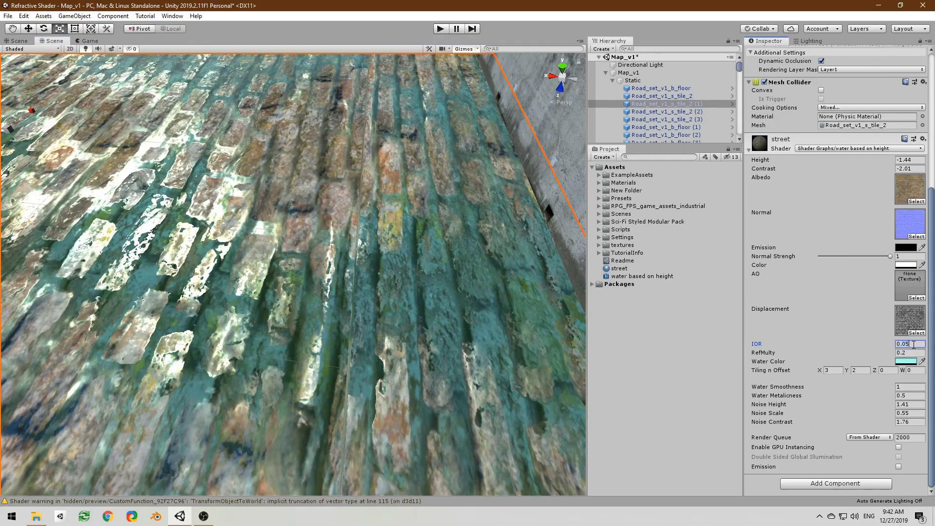
Step: Set the street material's IOR to 0.01 and inspect the refraction between the bricks up close
key("BackSpace")
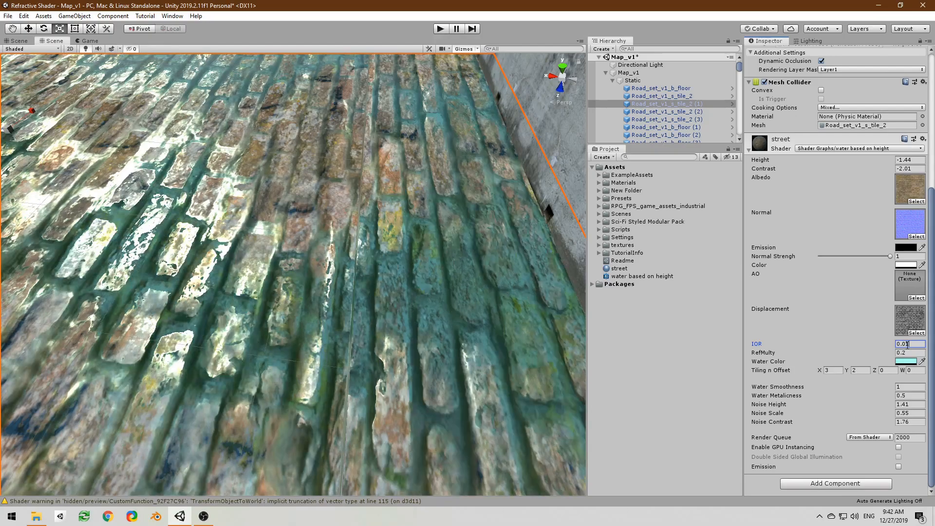
middle_click_drag(441, 333, 416, 334)
key("w")
right_click_drag(416, 334, 395, 361)
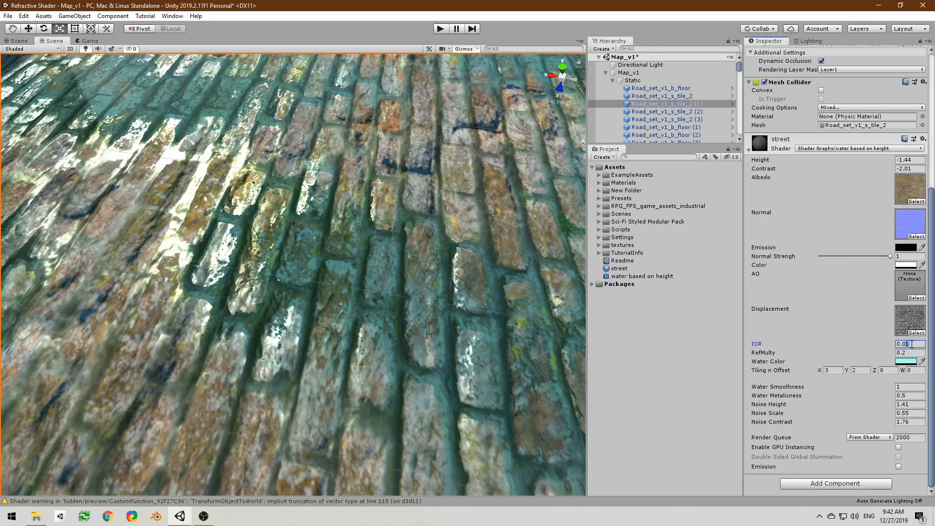
Step: Set the street material's IOR to 0.02 and inspect the brick floor from a lower angle
key("BackSpace")
type("2")
middle_click_drag(492, 372, 441, 286)
right_click_drag(441, 286, 475, 264)
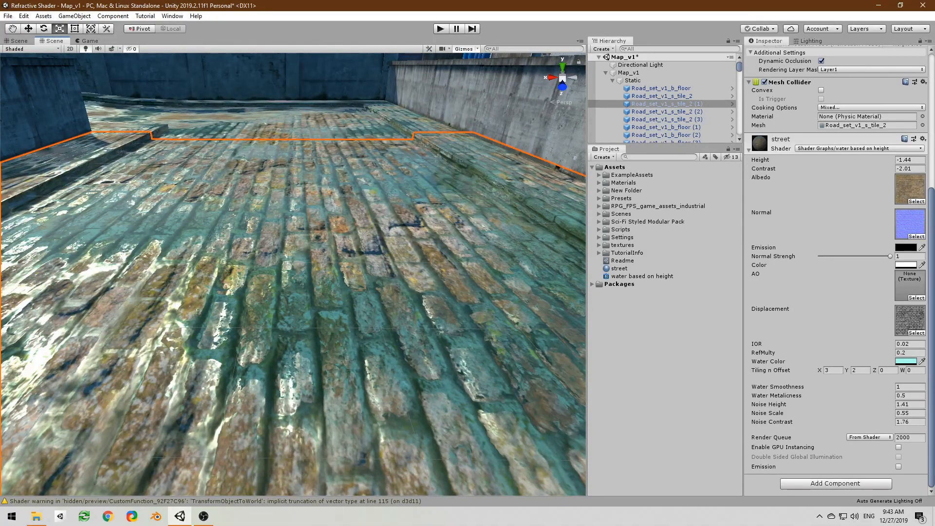
Step: Bring back the shader graph window and add a Gradient Noise node above the View Direction and Custom Function nodes
left_click_drag(0, 66, 683, 21)
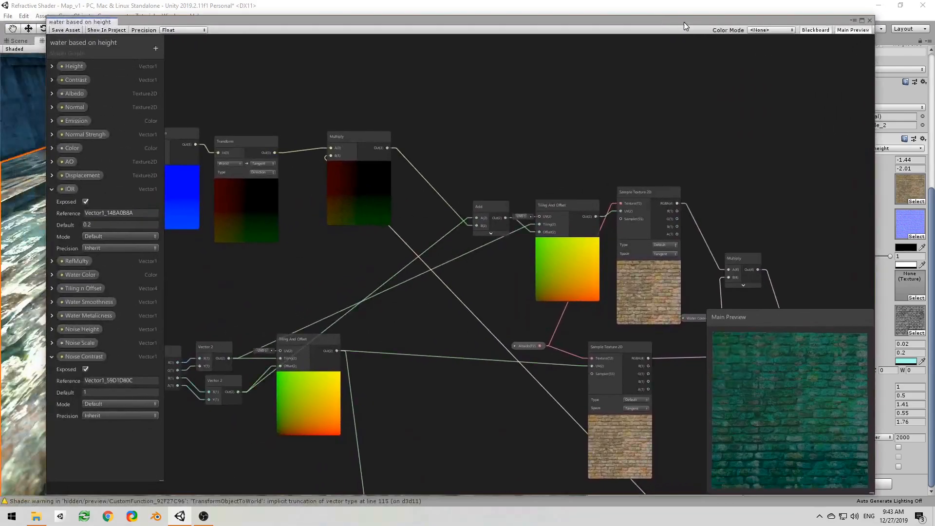
scroll(454, 141, "down", 3)
middle_click_drag(454, 142, 573, 172)
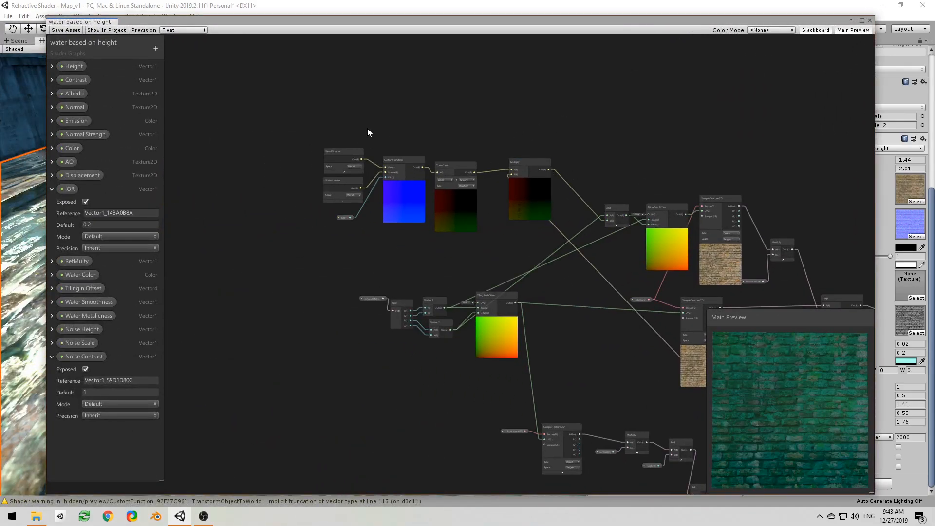
middle_click_drag(376, 80, 355, 84)
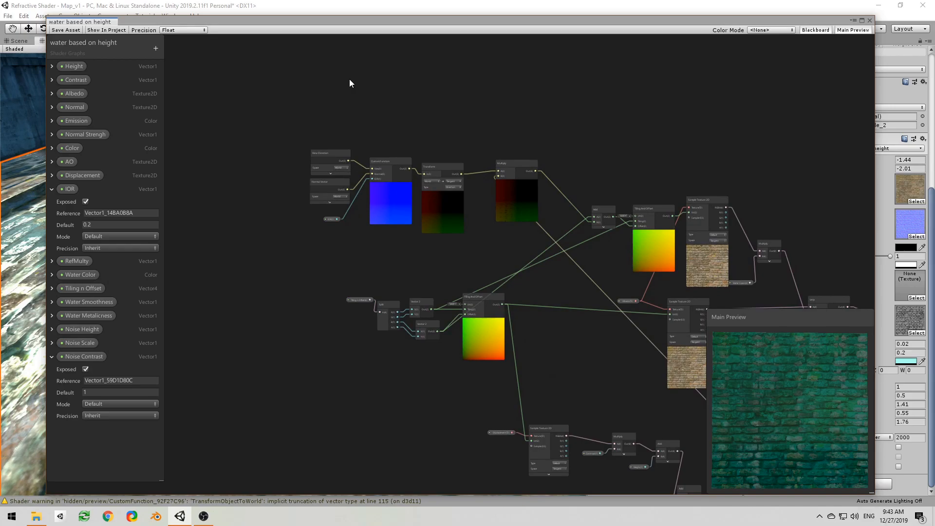
middle_click_drag(349, 79, 353, 96)
middle_click_drag(289, 88, 261, 247)
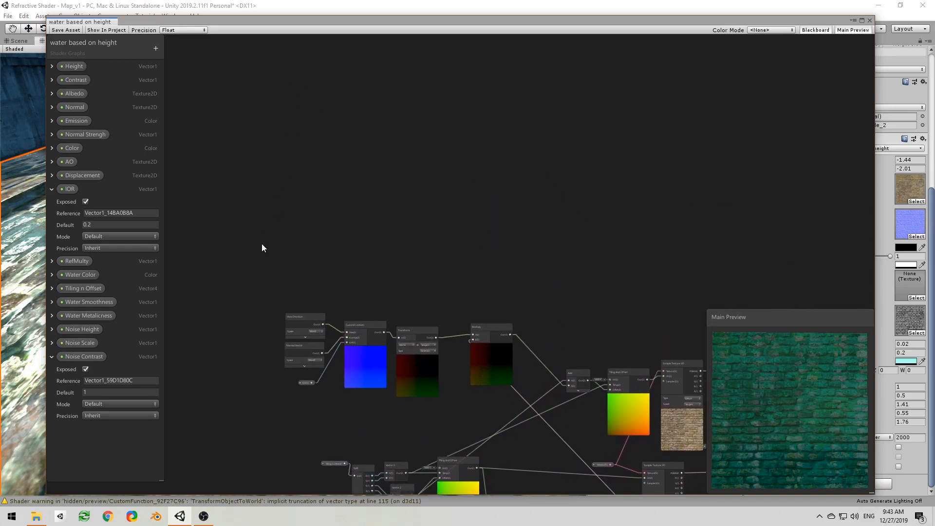
scroll(273, 249, "up", 4)
right_click(282, 206)
left_click(297, 211)
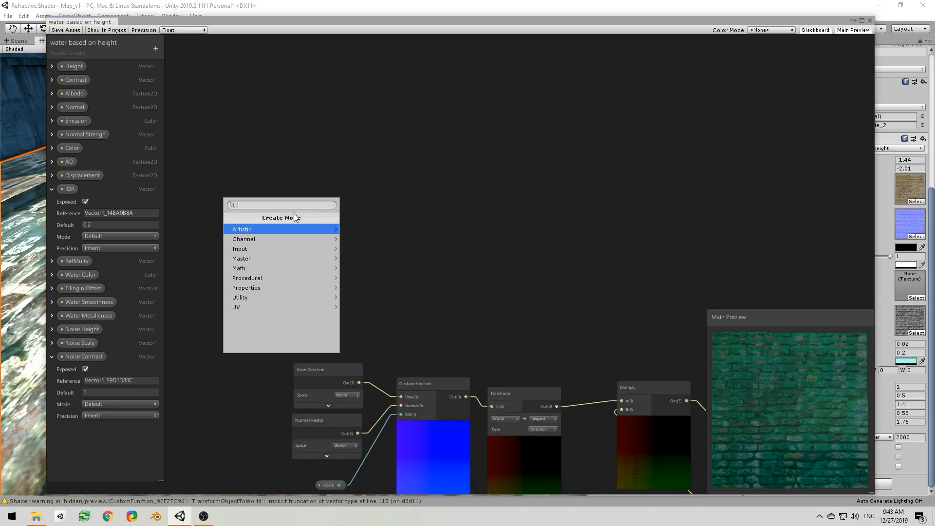
type("nois")
key("Down")
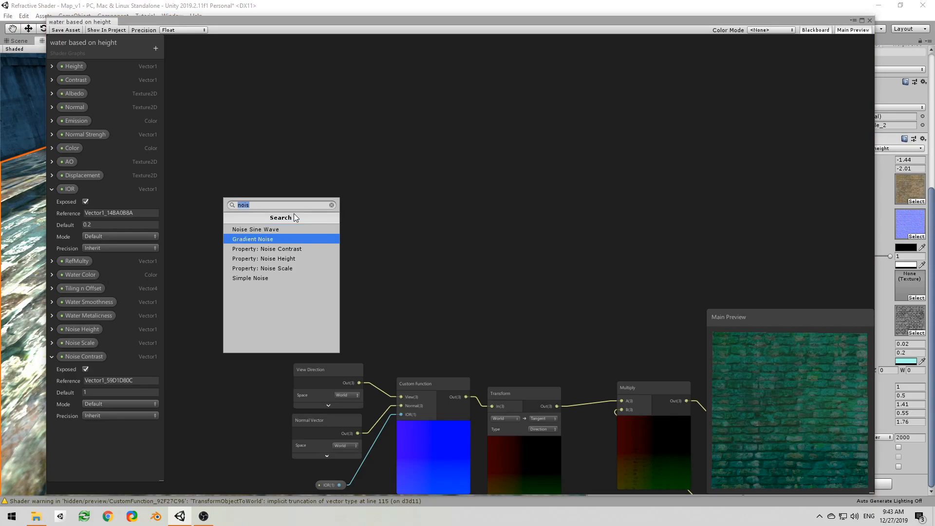
key("Return")
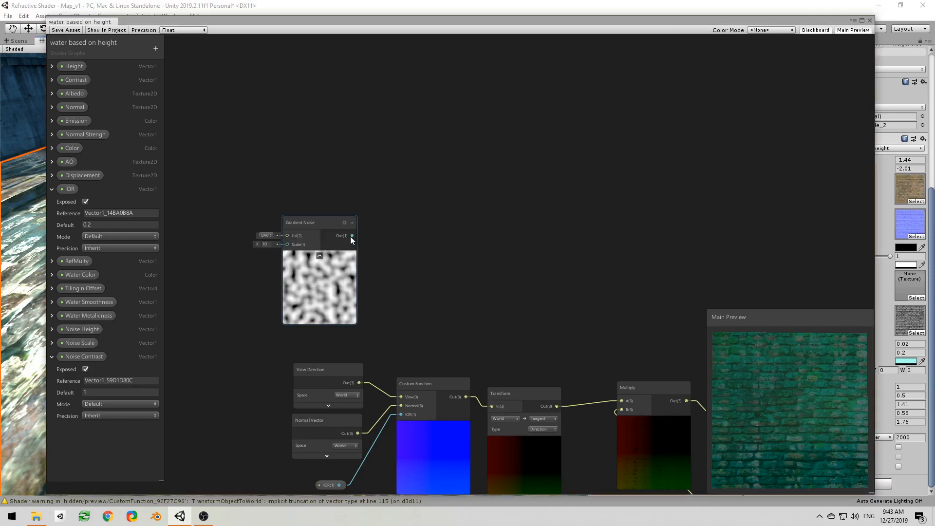
Step: Add a Normal From Height node fed by the Gradient Noise output
left_click_drag(351, 236, 407, 229)
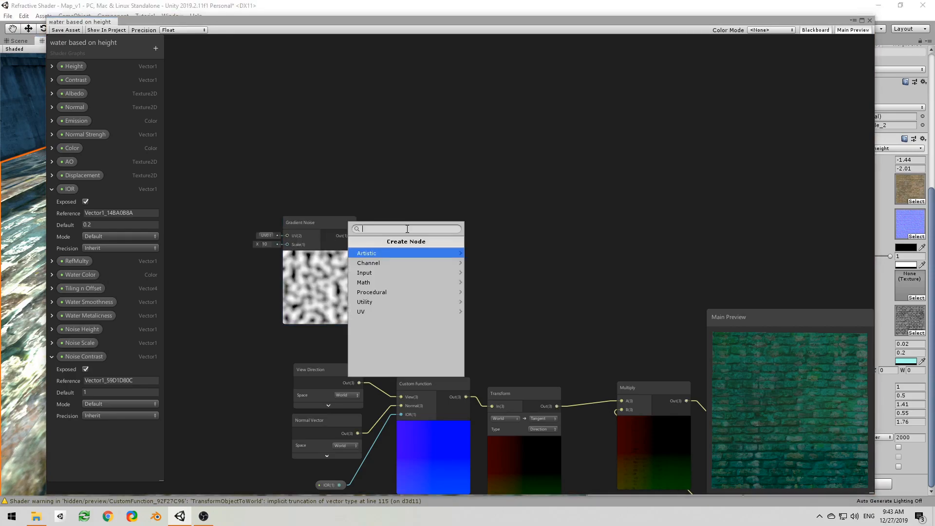
type("norma")
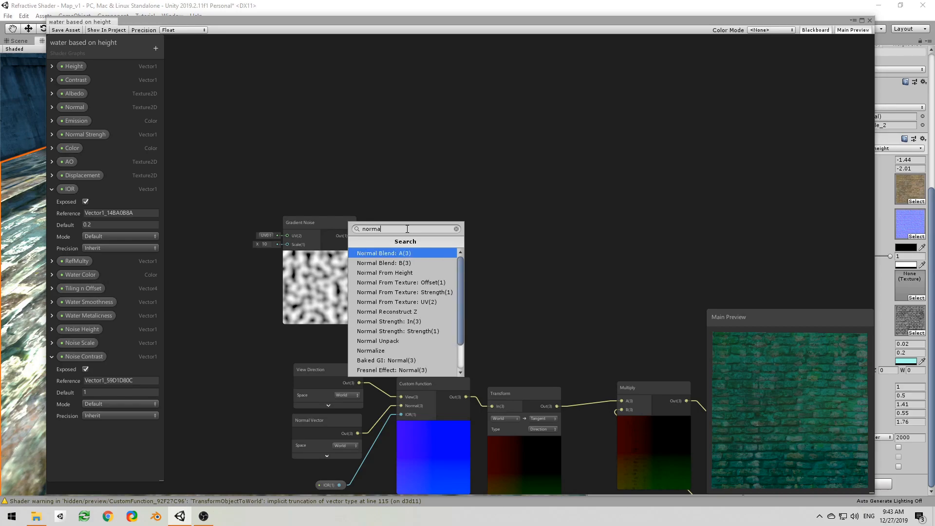
left_click(405, 272)
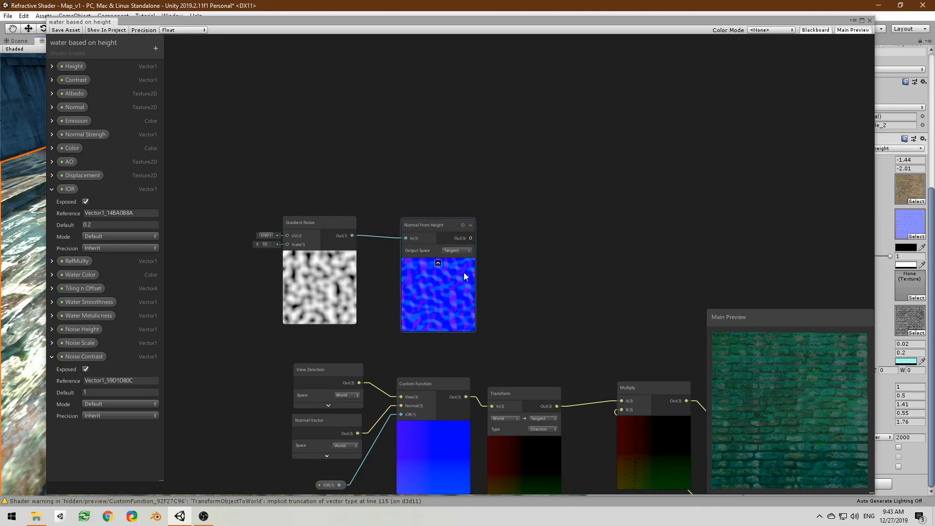
middle_click_drag(509, 306, 495, 271)
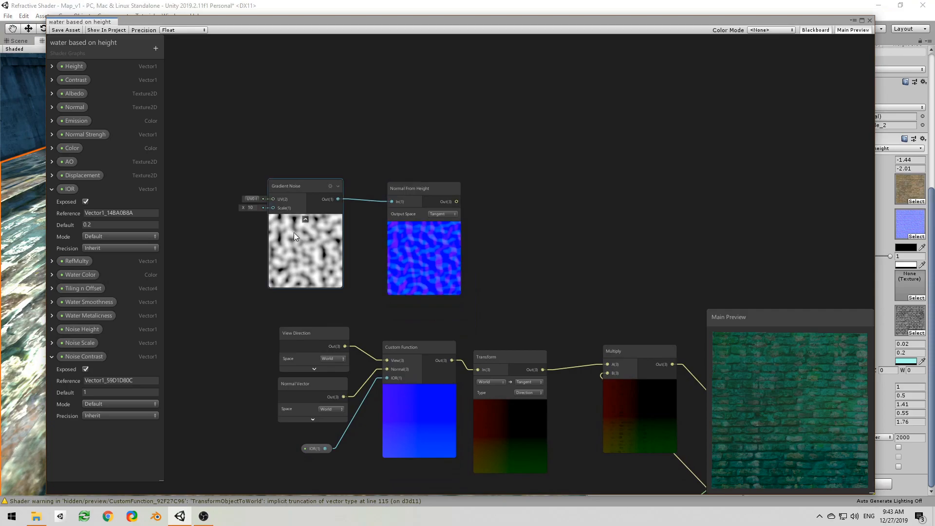
Step: Add a Tiling And Offset node before Gradient Noise and connect its output to the noise's UV input
middle_click_drag(268, 176, 403, 188)
right_click(246, 185)
left_click(261, 189)
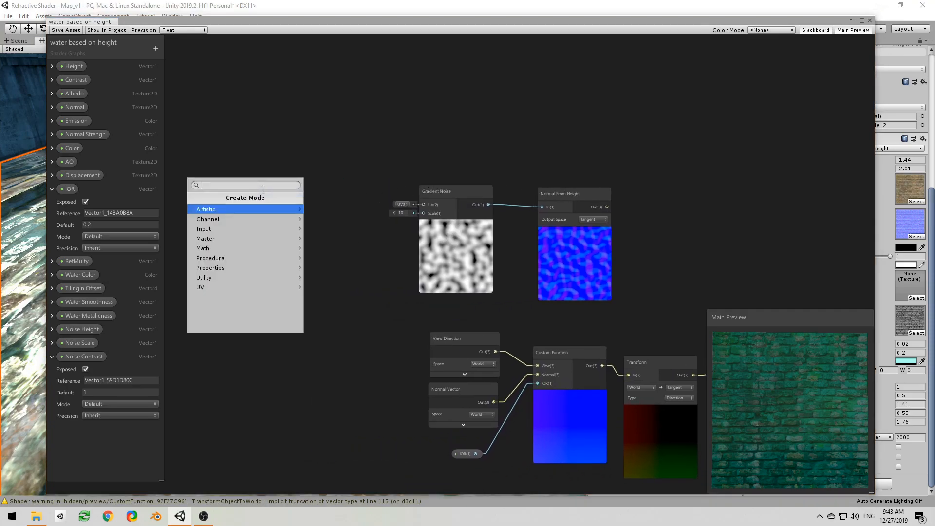
key("Return")
left_click_drag(316, 215, 387, 208)
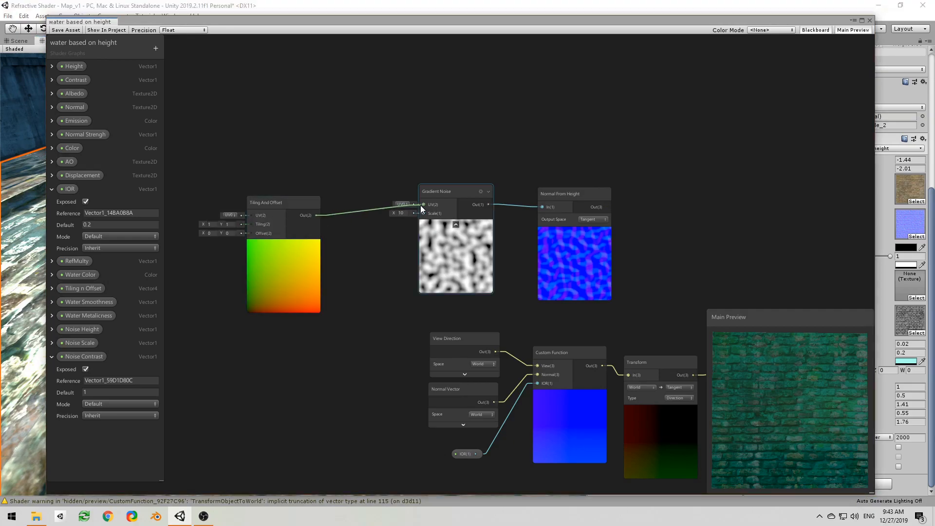
left_click_drag(272, 218, 312, 197)
middle_click_drag(236, 214, 332, 222)
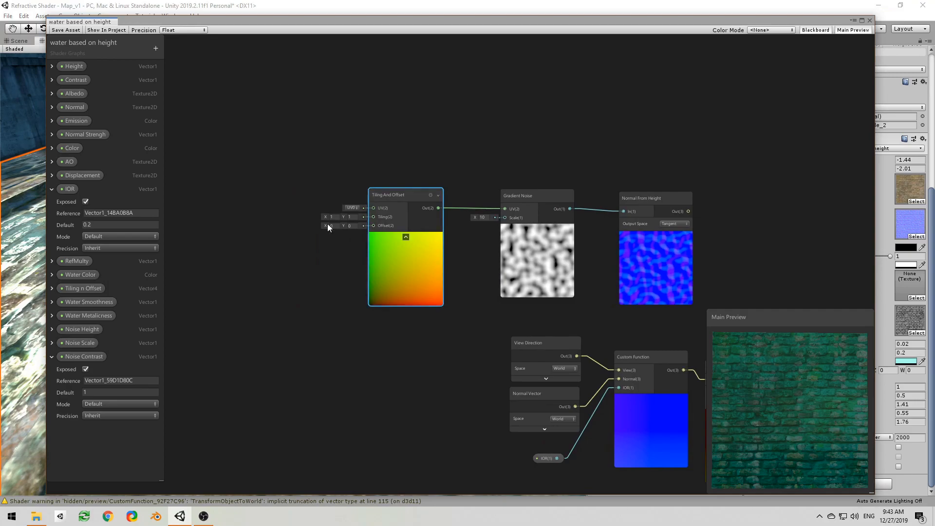
Step: Add a Time node and connect its Time output to the Offset input of the new Tiling And Offset node
right_click(264, 232)
left_click(276, 238)
type("tim")
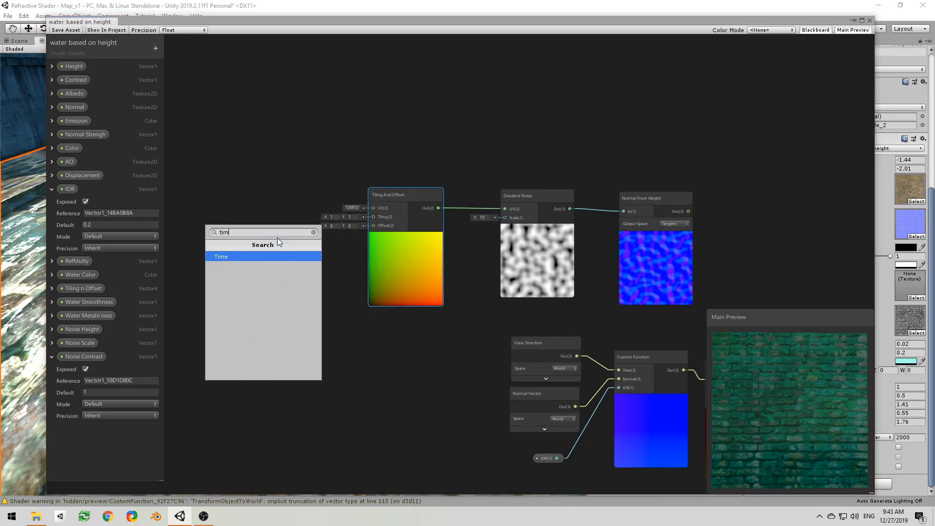
key("Return")
left_click_drag(302, 263, 373, 226)
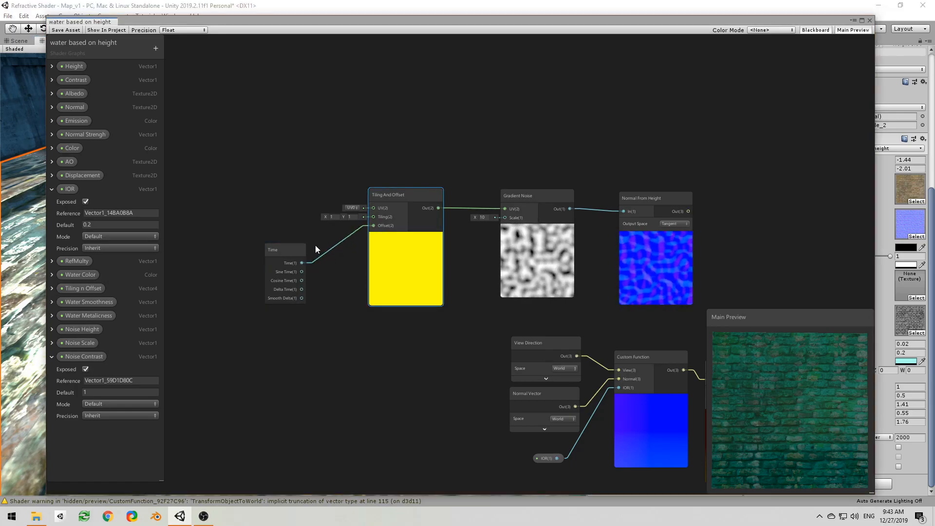
Step: Insert a Multiply node with B set to 0.2 between Time and the Offset input, and collapse its preview
left_click(270, 246)
mouse_move(270, 246)
left_mouse_down()
mouse_move(224, 217)
mouse_move(283, 243)
left_mouse_up()
type("mu")
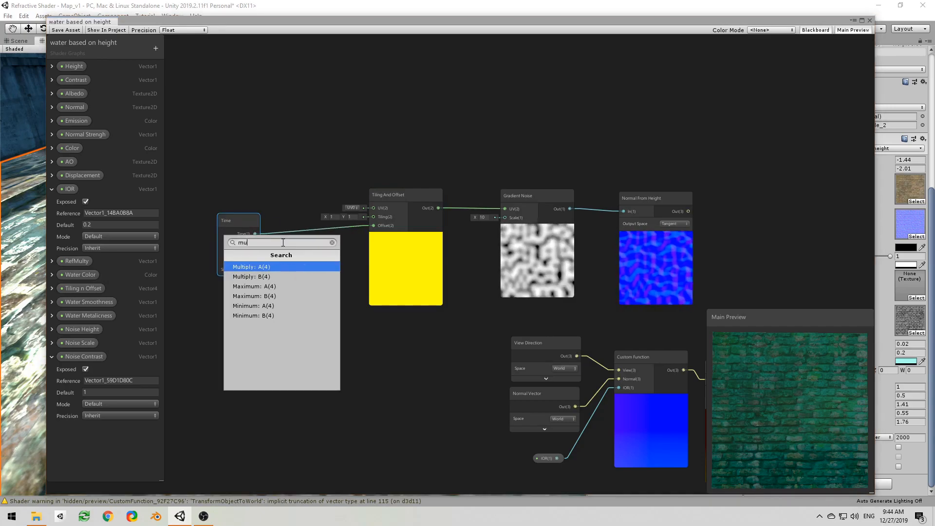
key("Return")
left_click(258, 261)
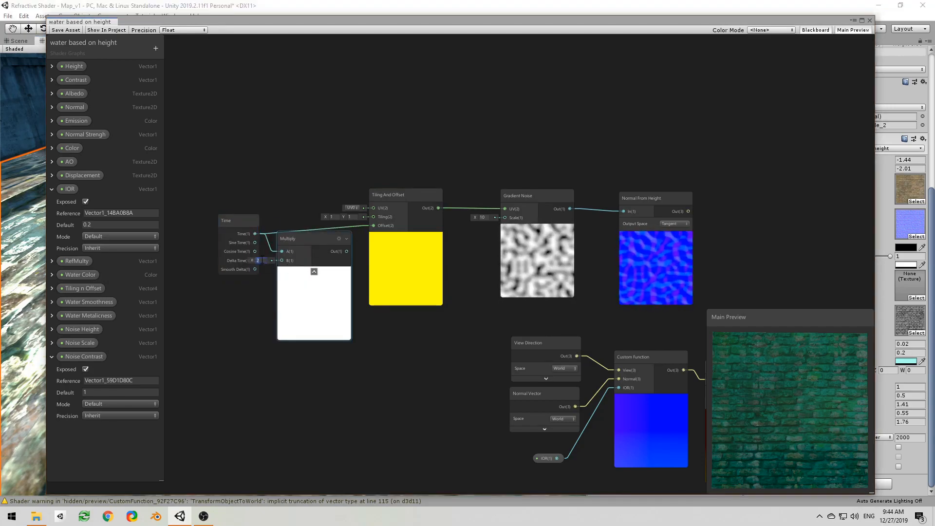
type("0.2")
left_click_drag(347, 251, 373, 225)
left_click(314, 271)
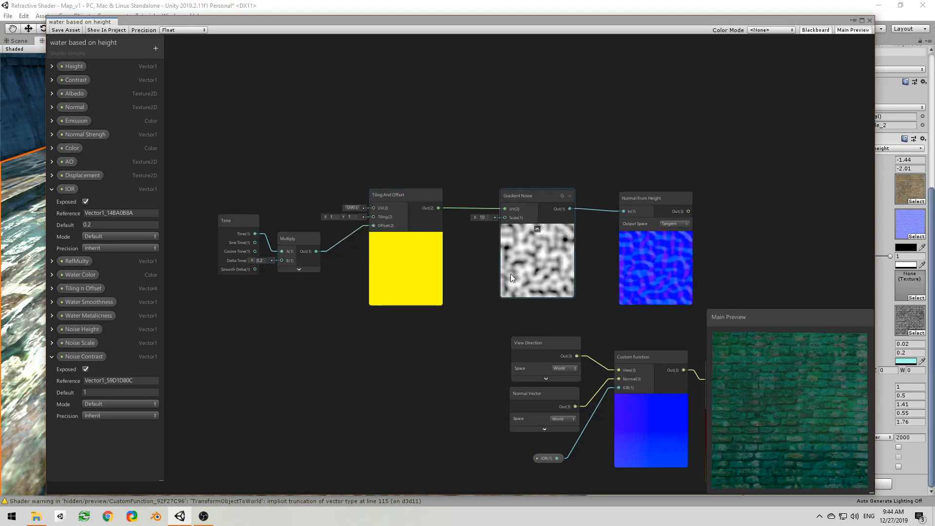
Step: Move the noise node chain below the refraction nodes and shift the Normal Vector node away from the Custom Function
middle_click_drag(506, 273, 211, 280)
middle_click_drag(455, 317, 460, 247)
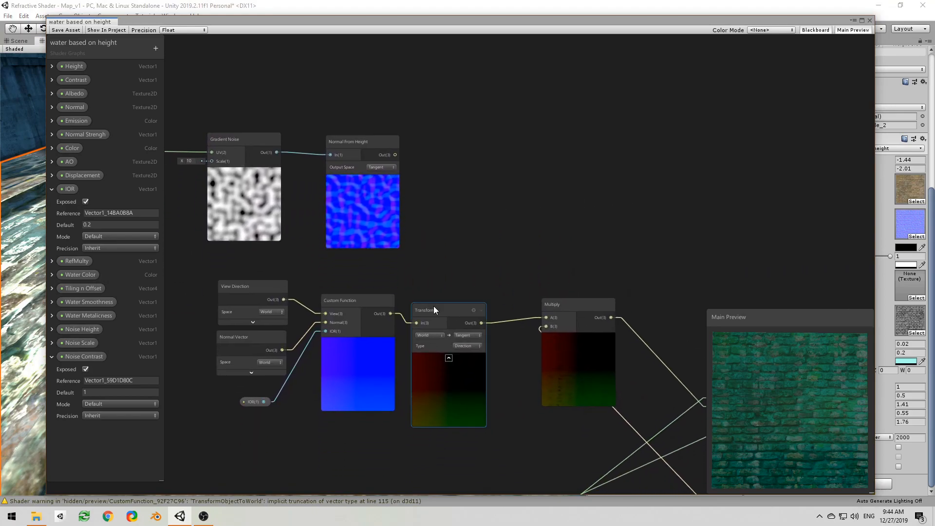
middle_click_drag(317, 309, 482, 313)
middle_click_drag(344, 175, 468, 201)
left_click_drag(215, 152, 473, 439)
left_click(516, 290)
left_click_drag(516, 291, 394, 284)
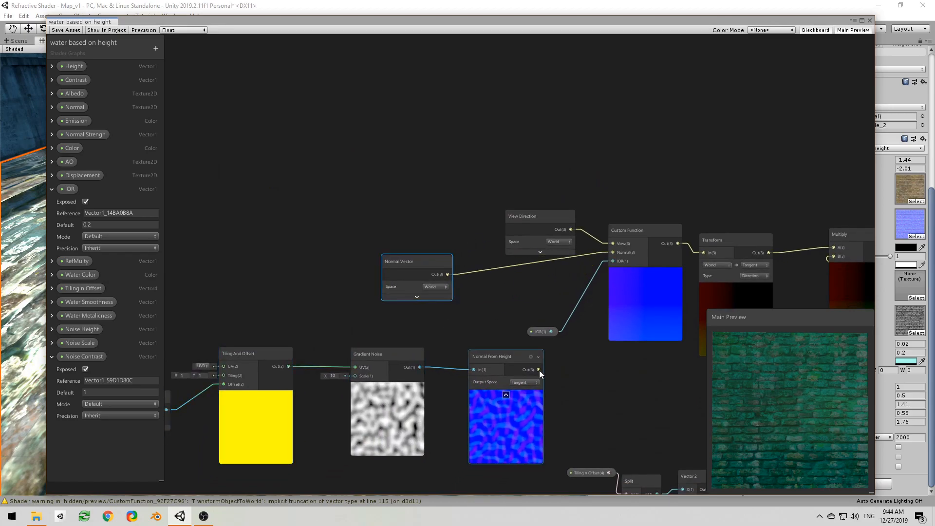
Step: Add a Normal Blend node with its A input fed by the Normal Vector output, and collapse its preview
left_click_drag(448, 273, 475, 287)
type("ble")
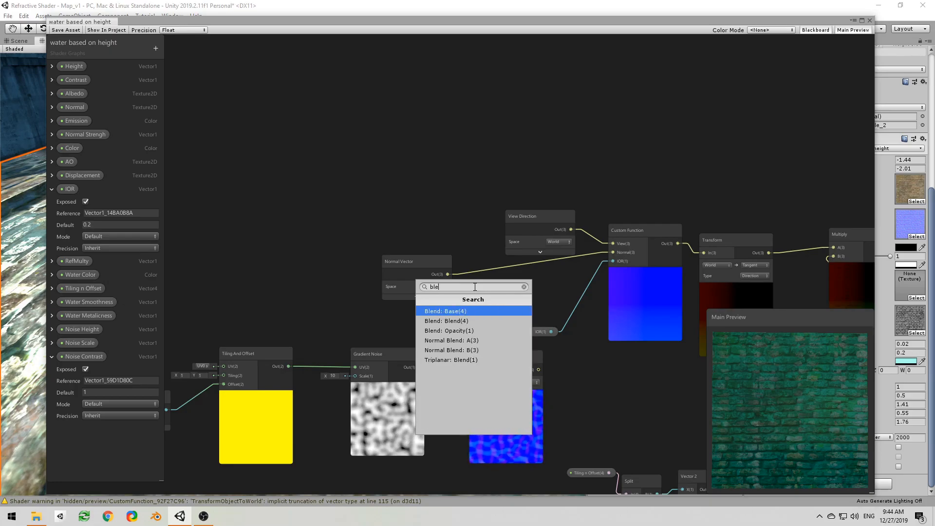
key("Down")
key("Down")
key("Down")
key("Return")
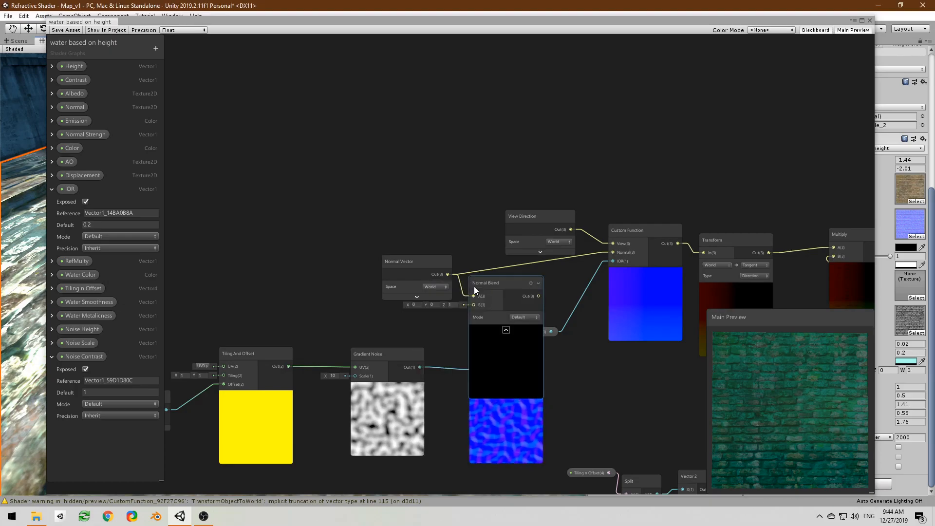
left_click(506, 330)
Step: Connect Normal From Height to Normal Blend's B input and the blend's output to the Custom Function's Normal input
left_click_drag(494, 286, 527, 289)
left_click_drag(539, 370, 507, 308)
left_click_drag(542, 335, 577, 355)
left_click_drag(568, 298, 613, 252)
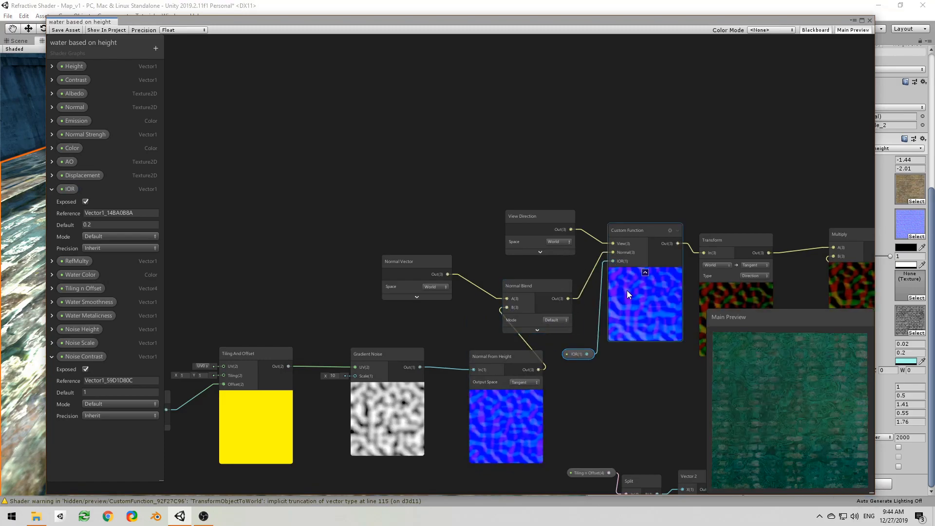
Step: Move the Normal From Height node closer to the Gradient Noise node
middle_click_drag(618, 332, 626, 237)
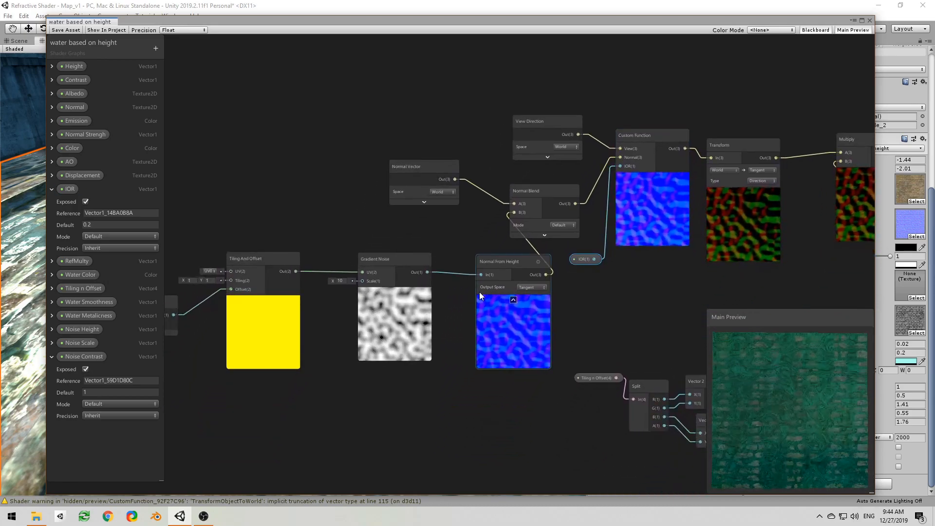
middle_click_drag(479, 292, 561, 292)
left_click(557, 317)
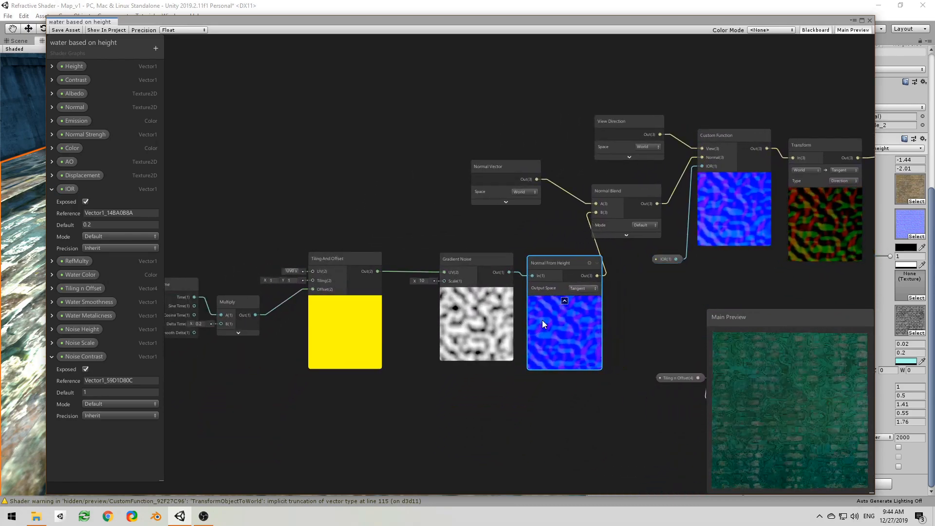
middle_click_drag(553, 337, 443, 339)
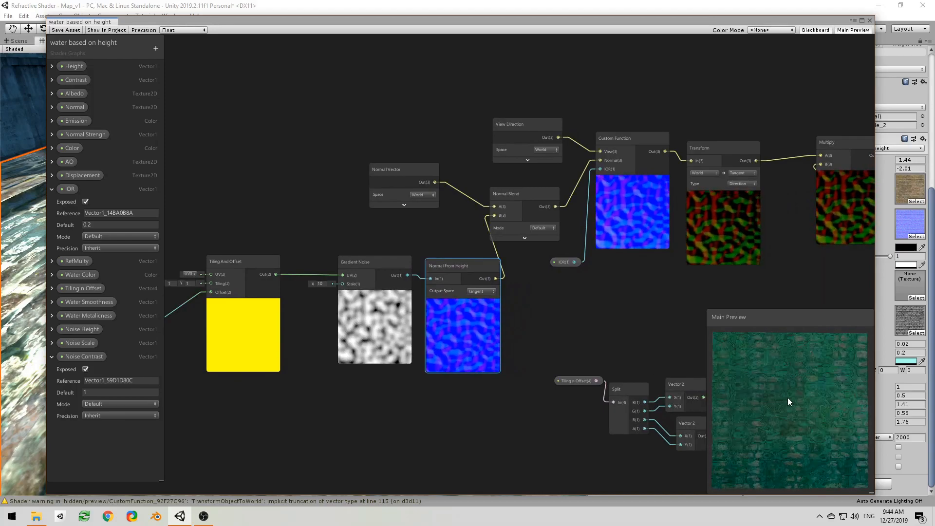
Step: Save the shader asset and move the graph window aside to inspect the water on the street floor
left_click(69, 31)
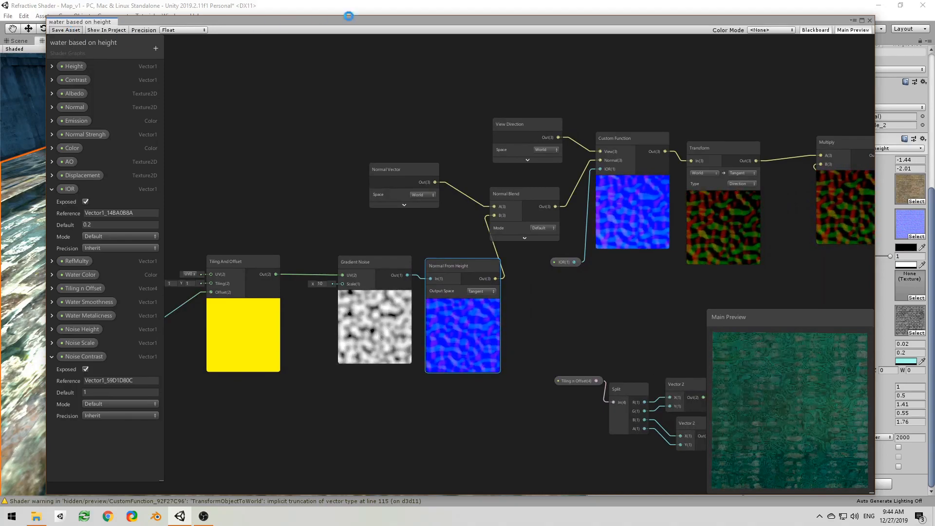
left_click_drag(471, 22, 0, 185)
right_click_drag(355, 331, 301, 324)
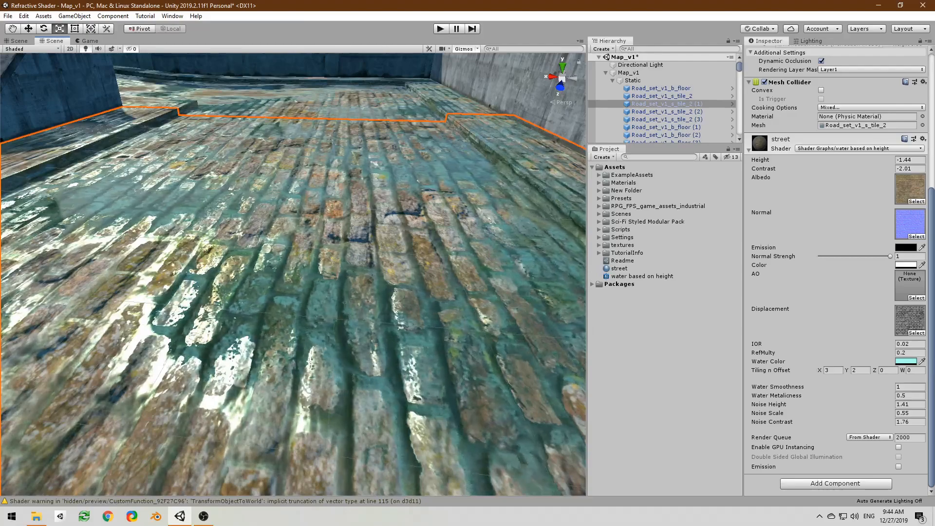
Step: Bring the shader graph back and move the Gradient Noise and Normal From Height nodes away from Normal Blend to make room
left_click_drag(0, 87, 542, 47)
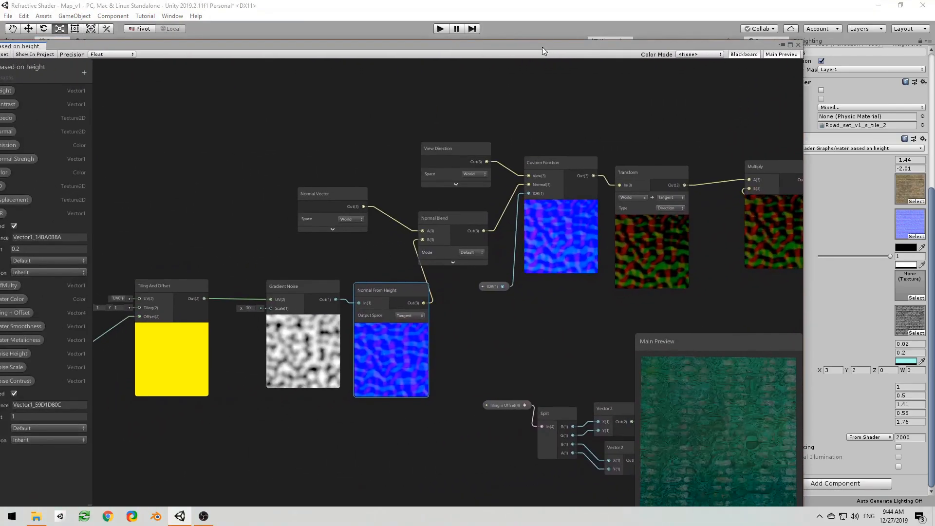
scroll(428, 320, "up", 2)
scroll(432, 318, "down", 2)
middle_click_drag(432, 318, 475, 308)
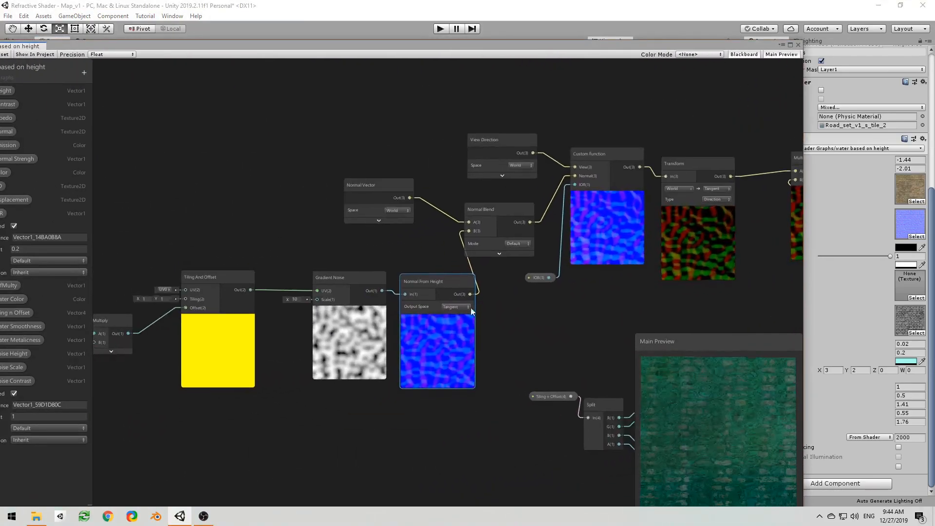
left_click_drag(361, 279, 338, 282)
Step: Insert a Normal Strength node with strength 0.2 between Normal From Height and Normal Blend's B input
mouse_move(441, 288)
left_mouse_down()
mouse_move(393, 285)
mouse_move(453, 301)
left_mouse_up()
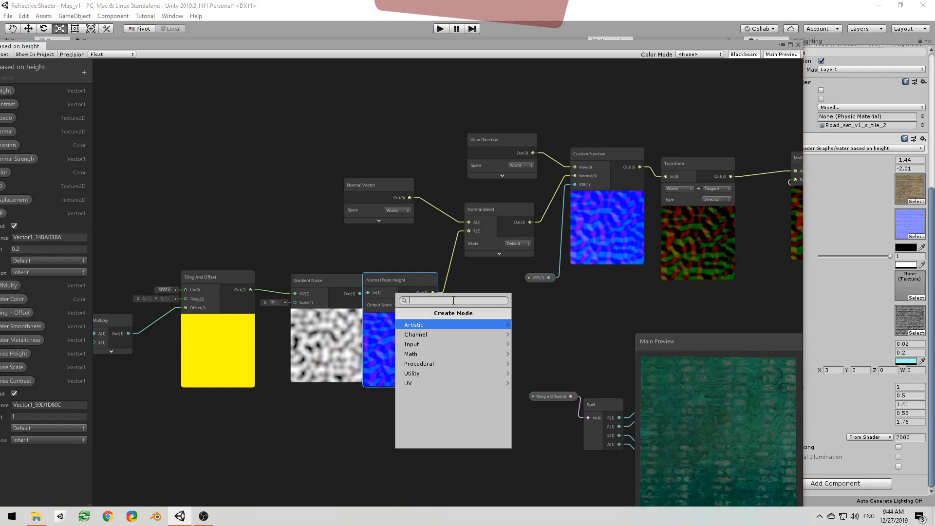
type("norm")
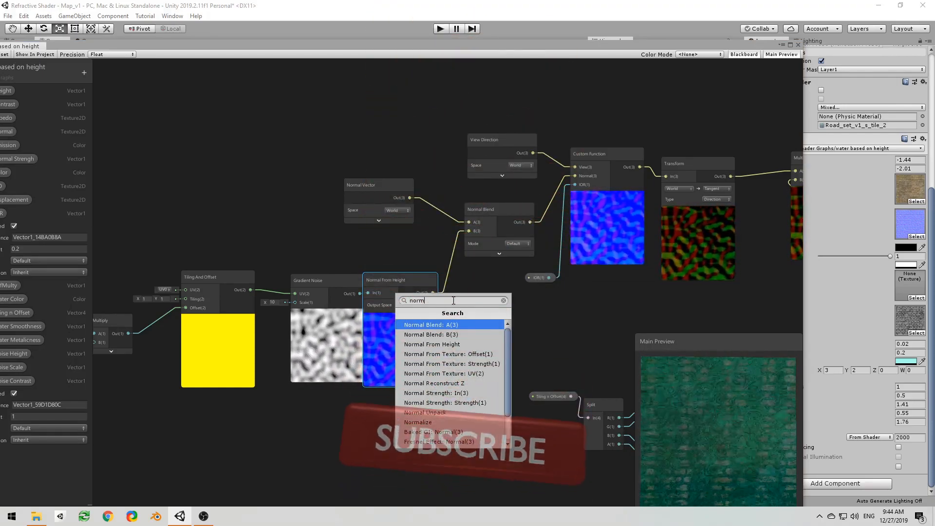
key("Down")
key("Down")
key("Down")
key("Down")
key("Down")
key("Down")
key("Down")
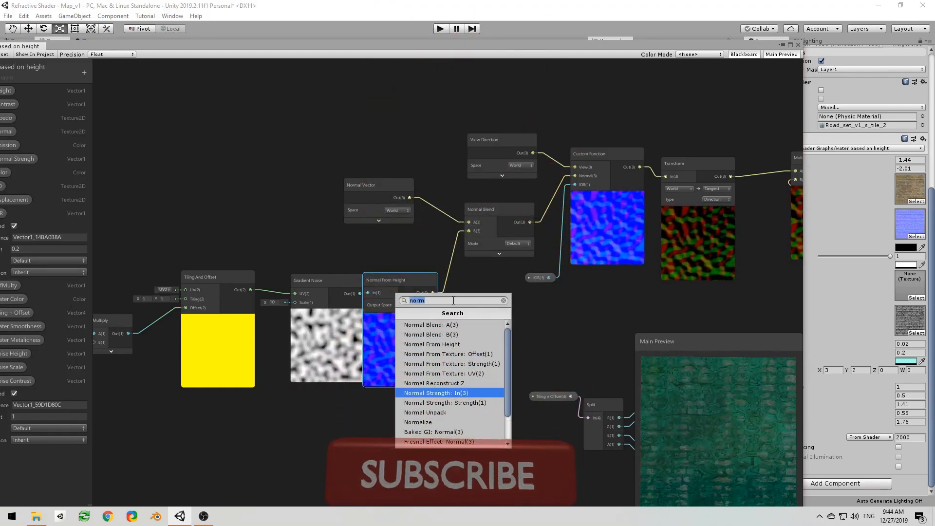
key("Return")
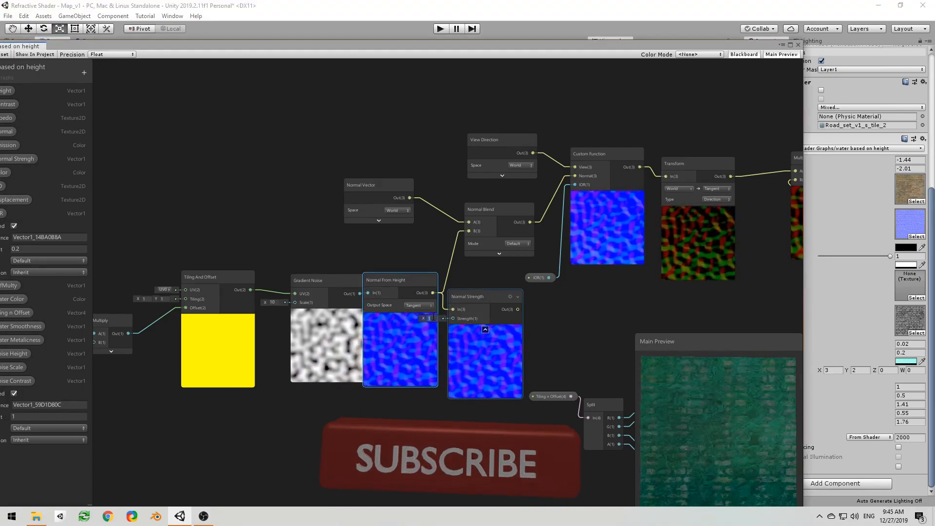
type("0.2")
left_click_drag(517, 309, 470, 232)
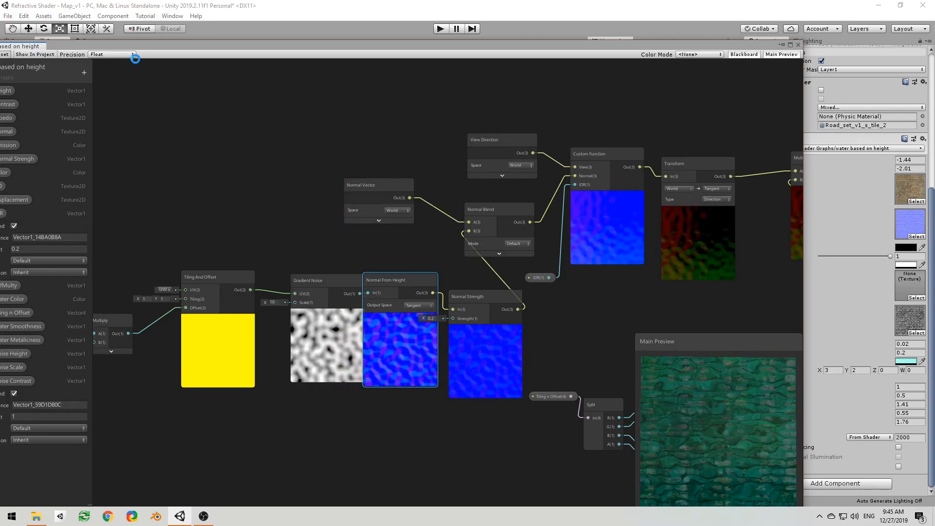
Step: Save the shader asset and set the street material's IOR to 0.01 while inspecting the water on the floor
left_click_drag(352, 45, 0, 160)
right_click_drag(420, 219, 400, 232)
key("w")
key("e")
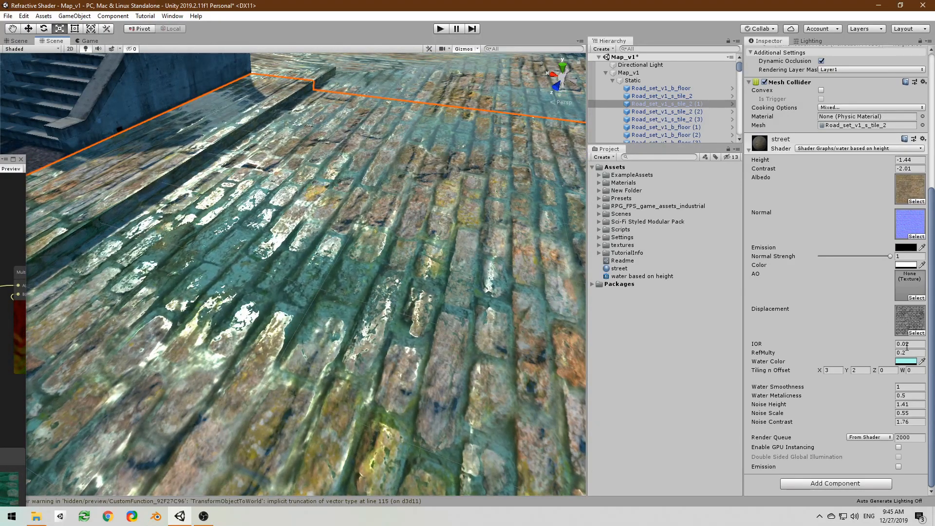
type("1")
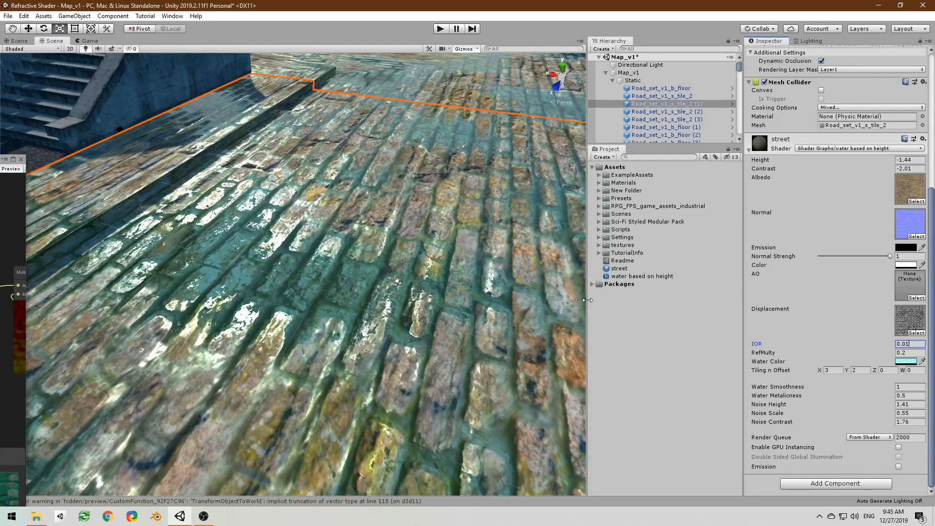
mouse_move(501, 284)
right_mouse_down()
mouse_move(498, 250)
mouse_move(511, 279)
right_mouse_up()
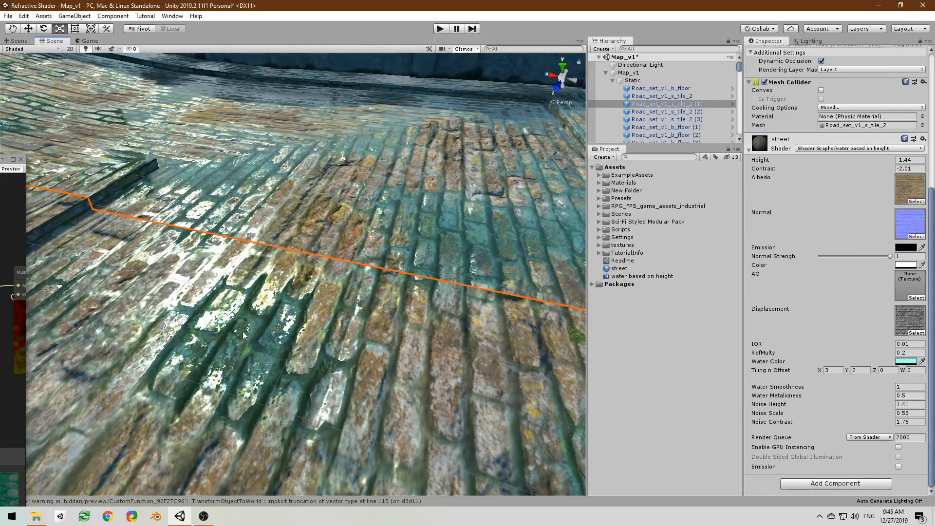
Step: Move the Time-to-Gradient Noise chain below the refraction nodes, and shift Normal From Height and Normal Strength further from Normal Blend
left_click_drag(0, 161, 735, 22)
scroll(497, 227, "down", 4)
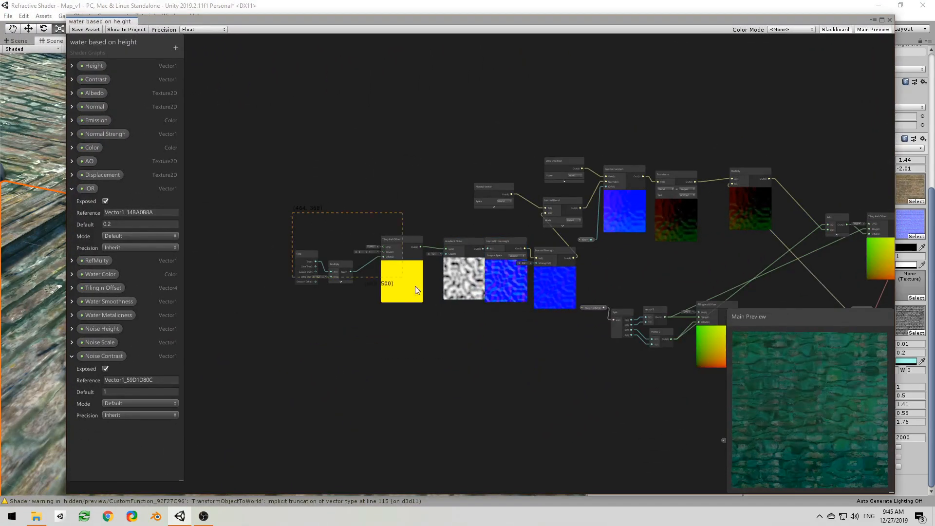
left_click_drag(461, 280, 425, 365)
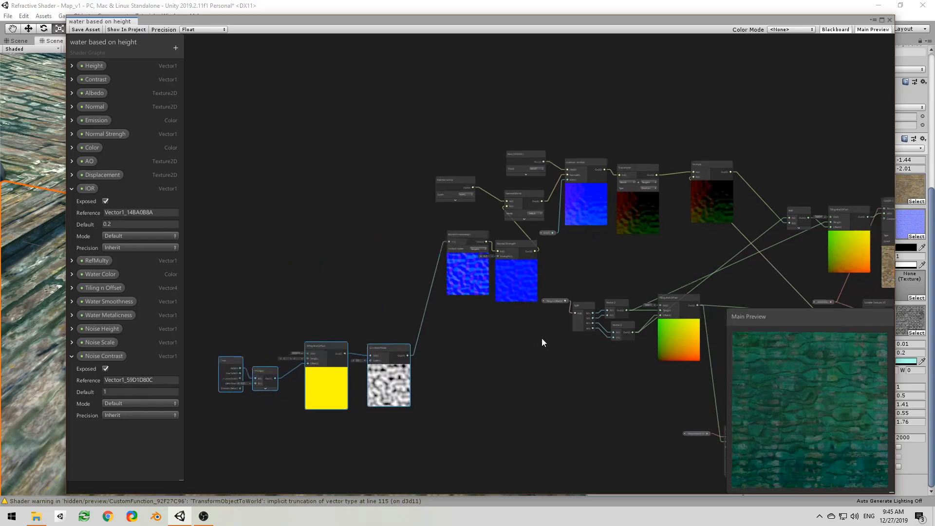
middle_click_drag(554, 341, 371, 247)
left_click_drag(380, 229, 380, 229)
left_click_drag(370, 219, 292, 199)
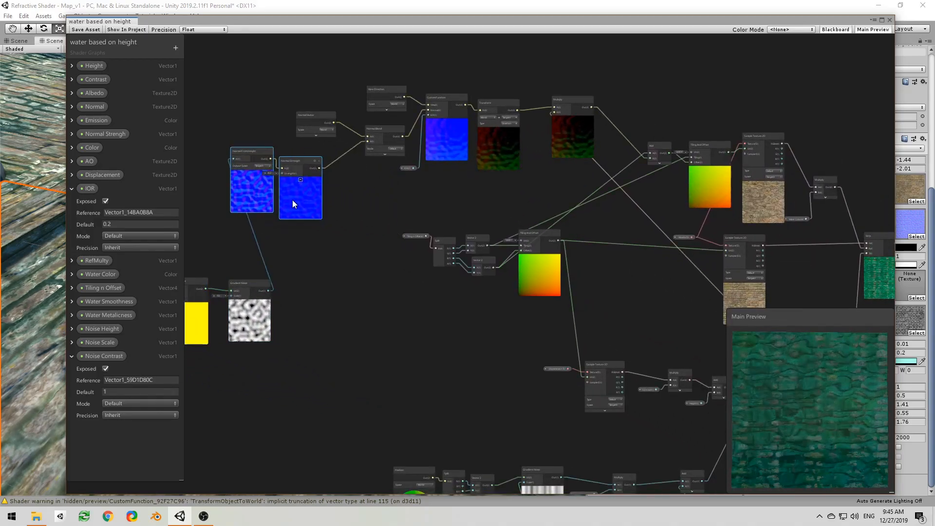
Step: Move the Time, Multiply, Tiling And Offset and Gradient Noise nodes beside the displacement Sample Texture 2D node
middle_click_drag(488, 328, 531, 220)
scroll(579, 239, "down", 2)
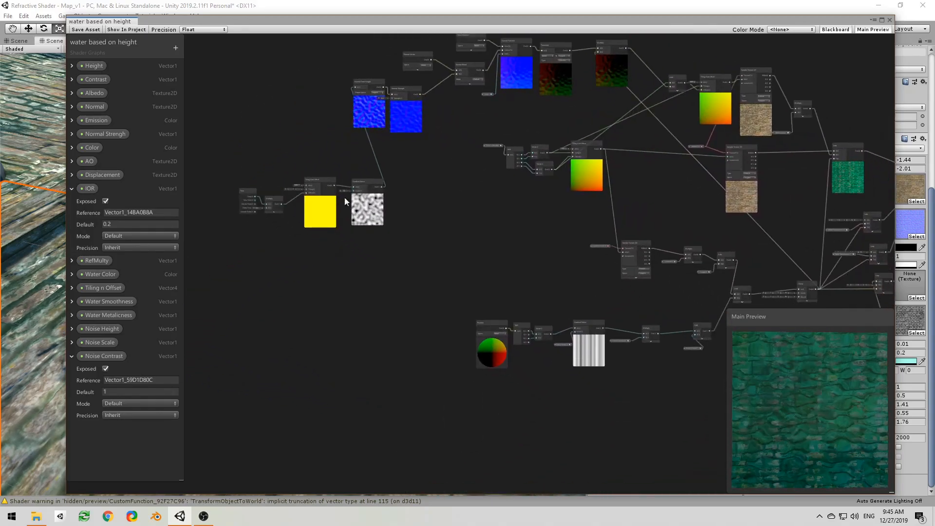
left_click_drag(367, 227, 448, 251)
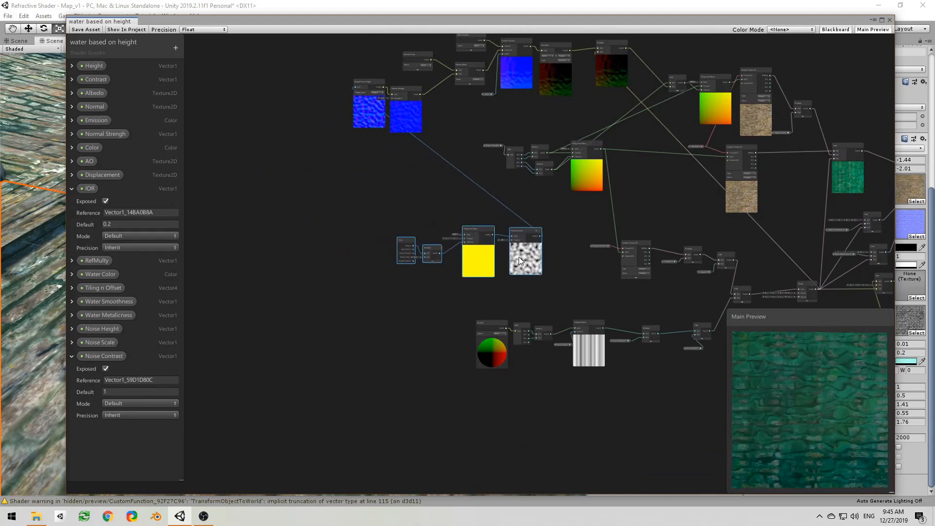
Step: Insert an Add node between the combined height Add and Clamp, feed Gradient Noise into its B input, and save the shader
middle_click_drag(588, 268, 389, 253)
scroll(389, 254, "up", 3)
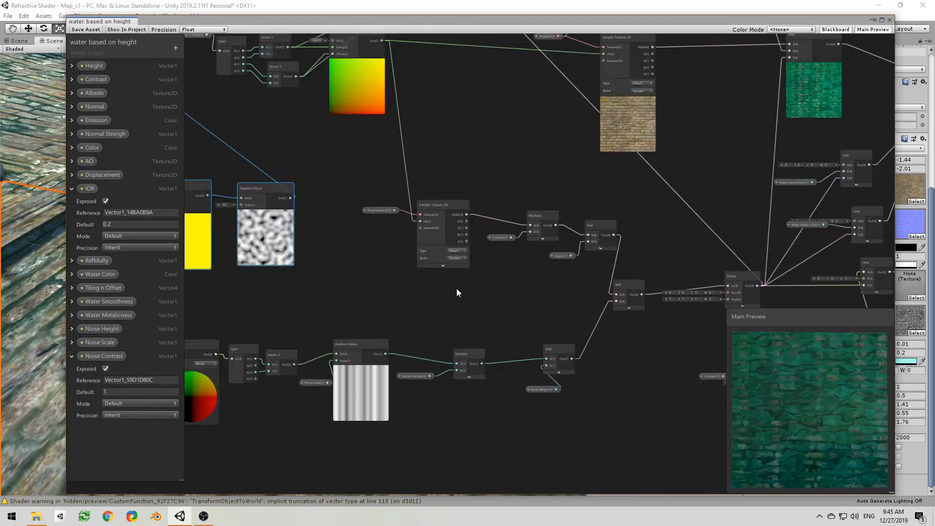
middle_click_drag(457, 288, 394, 273)
scroll(413, 274, "up", 1)
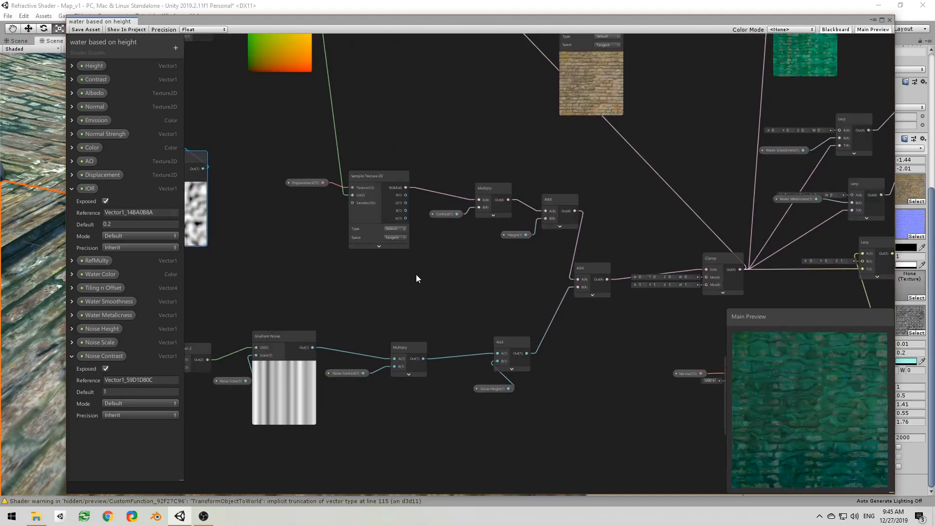
left_click_drag(607, 279, 623, 296)
type("add")
key("Return")
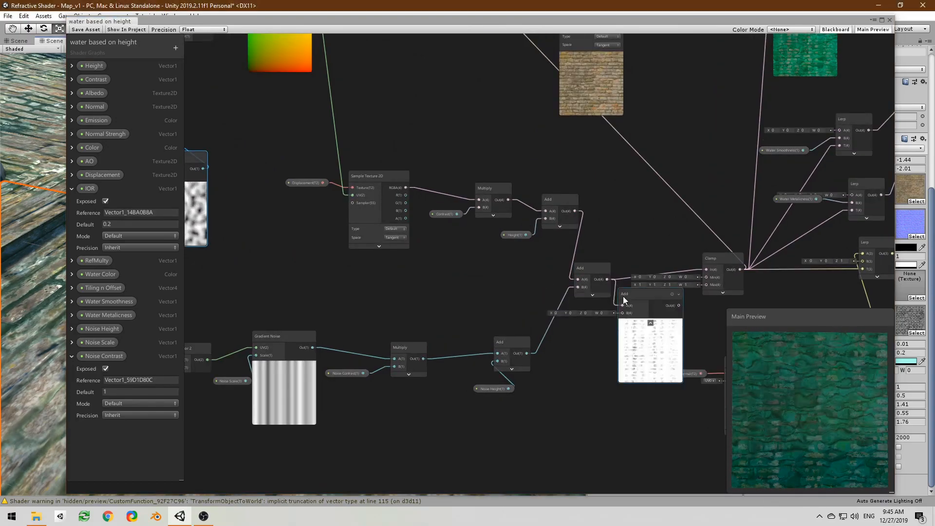
left_click_drag(204, 170, 706, 270)
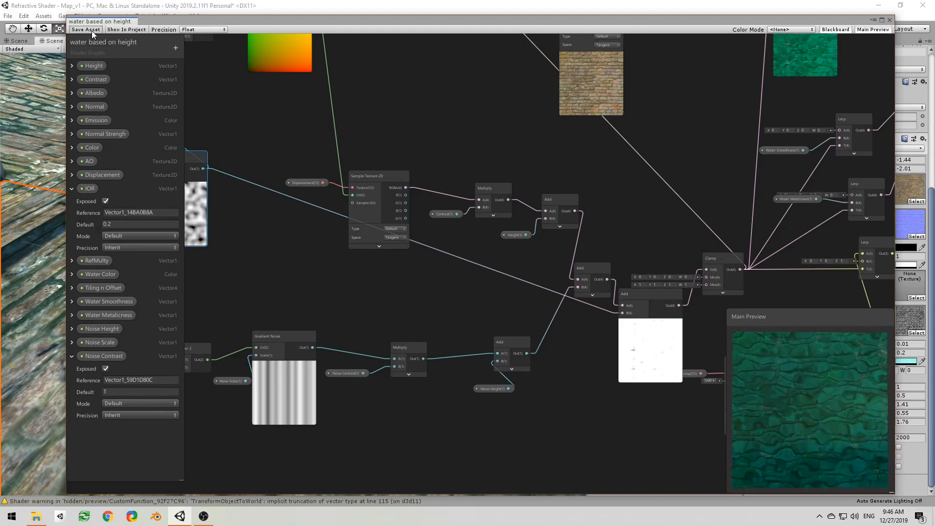
left_click_drag(407, 21, 0, 103)
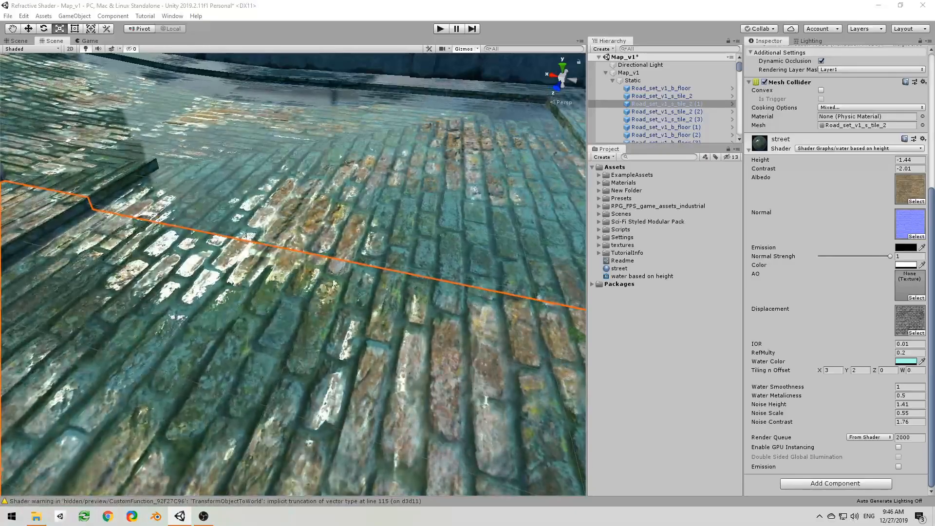
Step: Insert a Multiply node with B set to 0.2 between the animated Gradient Noise and the new Add node's B input
left_click_drag(0, 73, 731, 51)
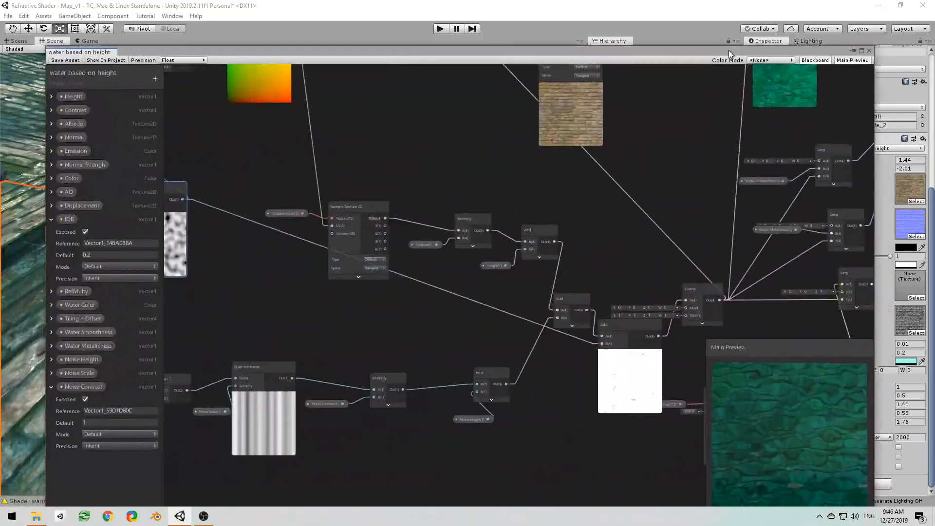
scroll(475, 232, "up", 2)
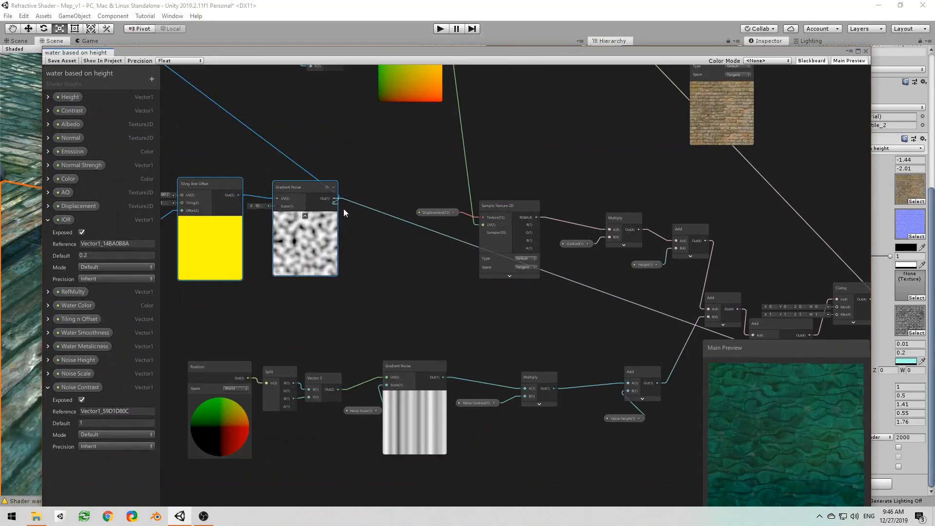
left_click_drag(337, 204, 381, 243)
type("mul")
key("Return")
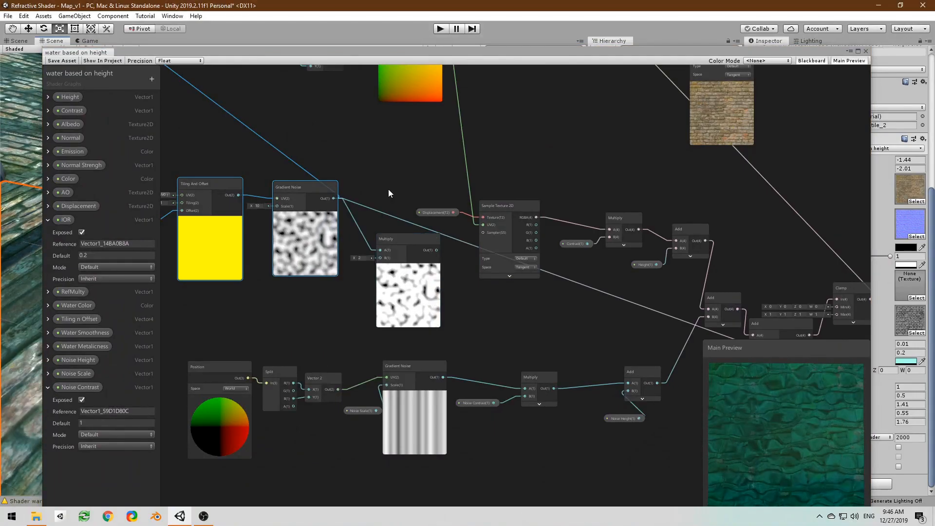
left_click(361, 259)
type("0.2")
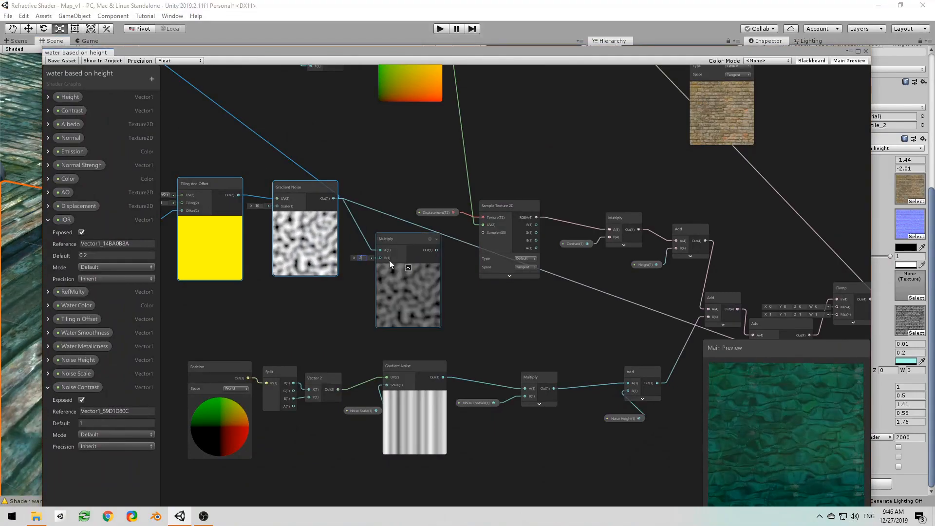
middle_click_drag(443, 261, 331, 248)
left_click_drag(326, 235, 642, 328)
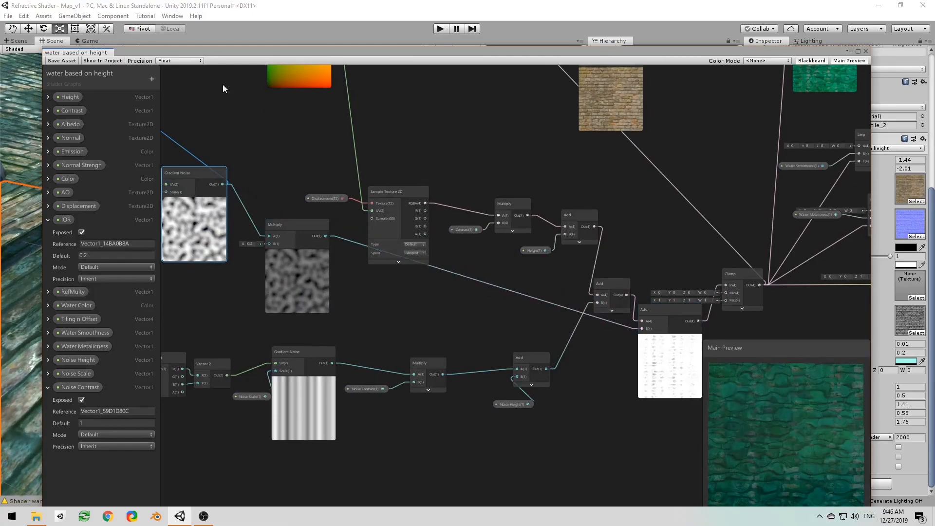
Step: Save the shader asset and inspect the animated water on the street floor from several angles
left_click_drag(428, 51, 0, 109)
left_click_drag(298, 279, 286, 310, "alt")
key("e")
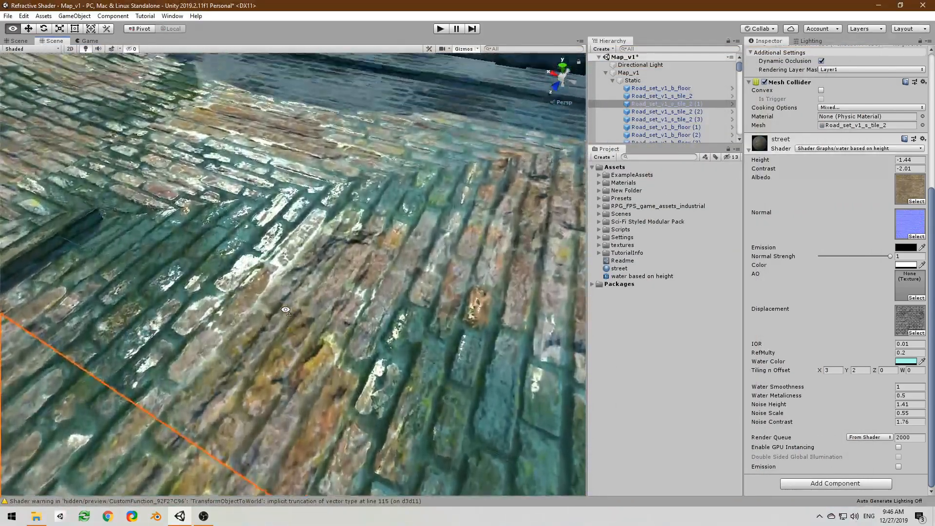
key("a")
right_click_drag(286, 310, 296, 308)
key("s")
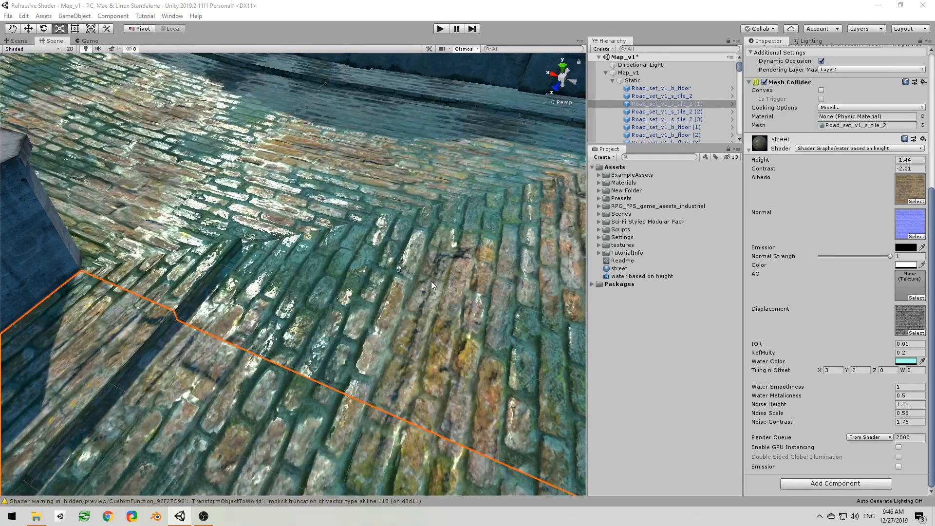
scroll(410, 288, "up", 5)
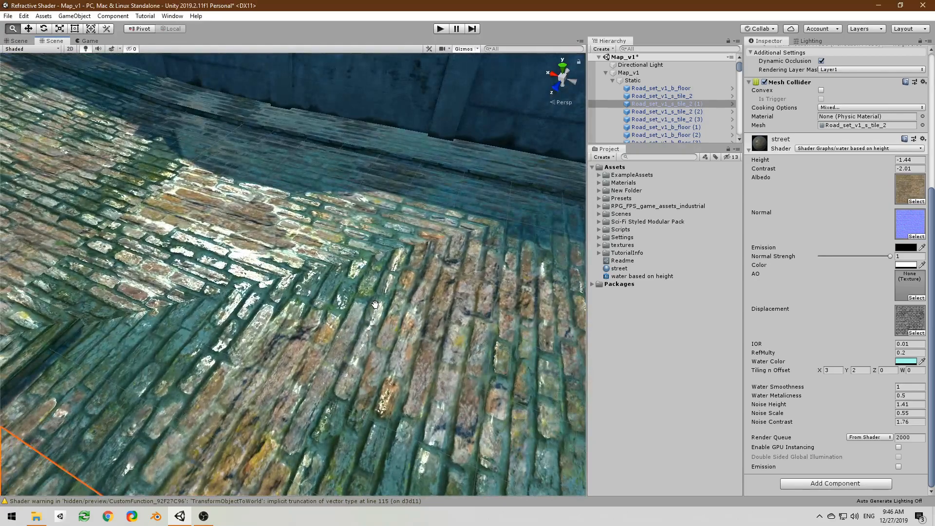
key("s")
right_click_drag(376, 305, 357, 296)
key("a")
key("a")
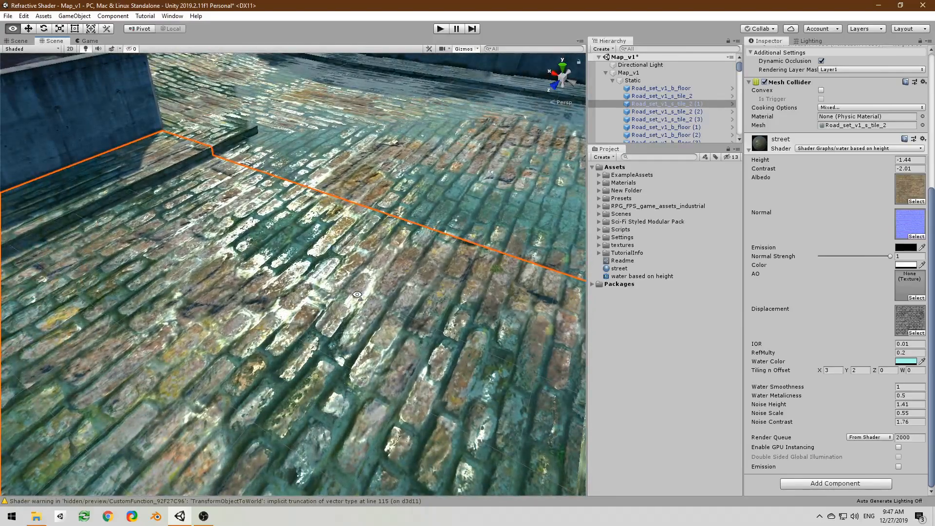
Step: Set the street material's IOR to 0.005 and check the refraction on the cobblestones up close
right_click_drag(276, 290, 312, 282)
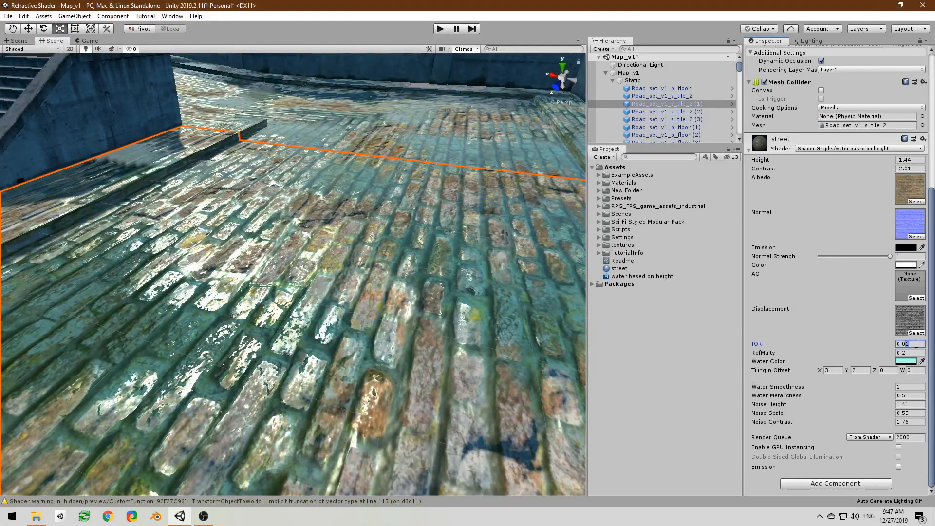
key("BackSpace")
type("05")
right_click_drag(516, 317, 314, 340)
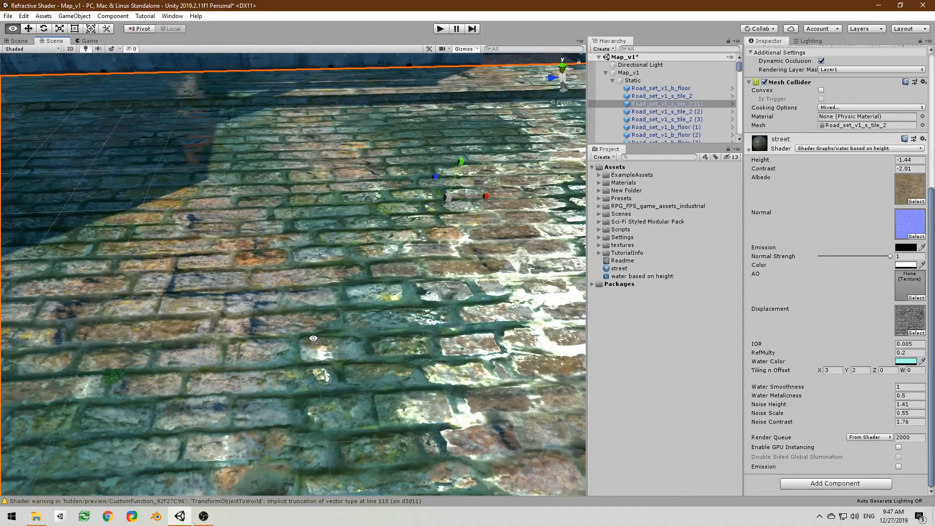
Step: Collapse the Map_v1 hierarchy and expand New Folder in the project assets
left_click(602, 74)
left_click(606, 72)
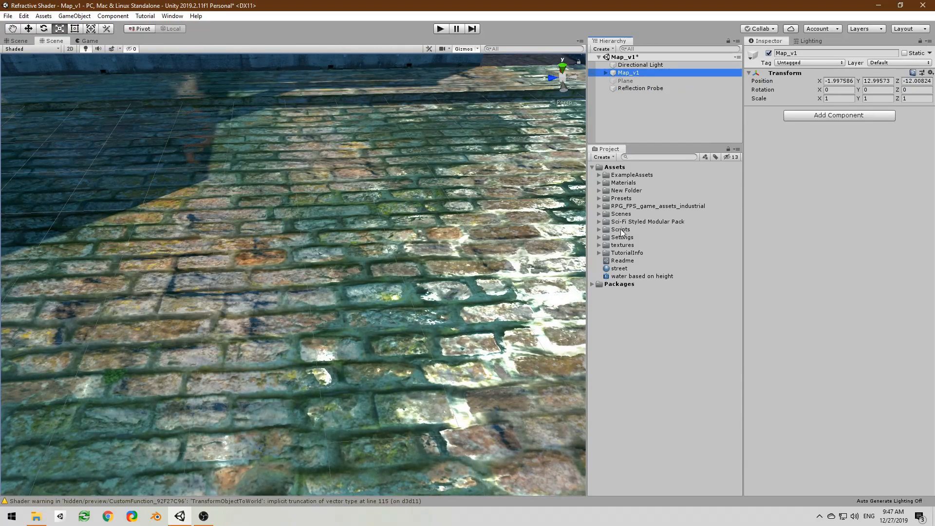
left_click(599, 190)
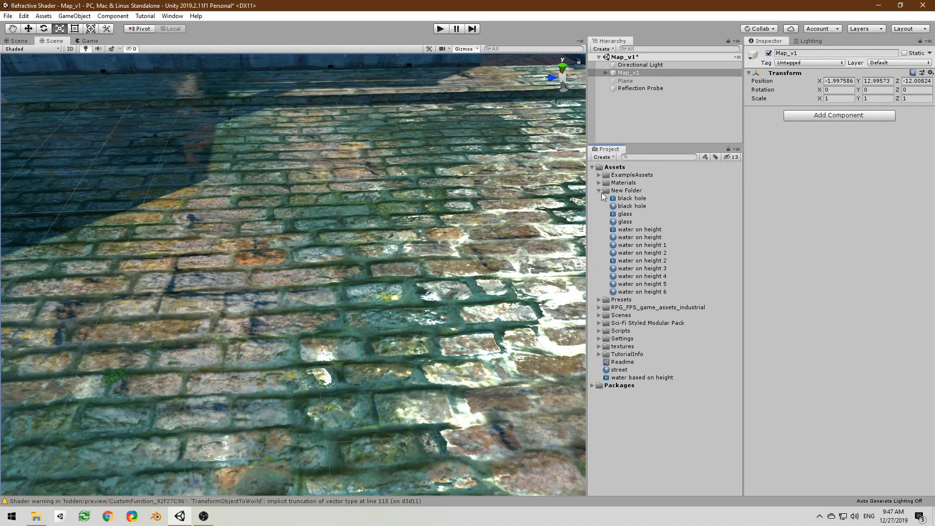
Step: Try the water on height material and the water on height 1 material on the street floor and compare them from different angles
right_click_drag(512, 220, 527, 218)
left_click_drag(642, 238, 423, 236)
right_click_drag(421, 241, 594, 232)
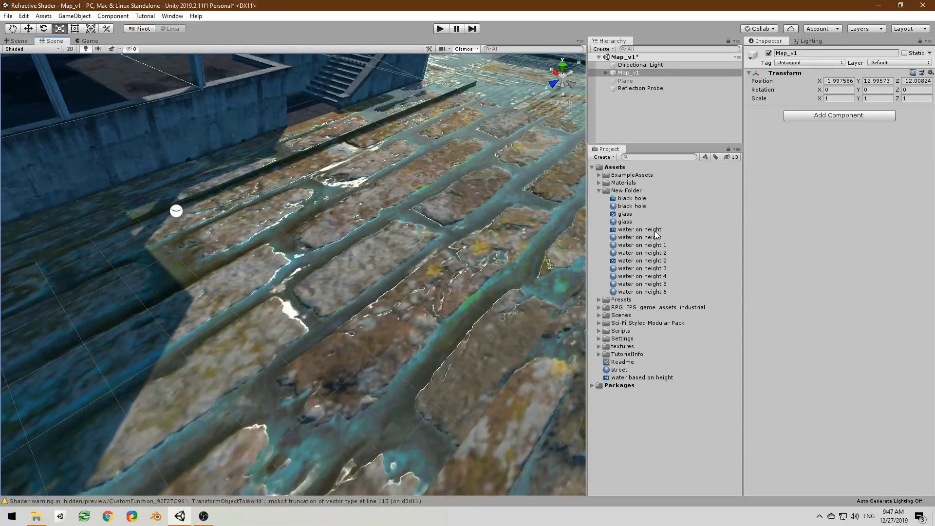
left_click_drag(635, 247, 438, 244)
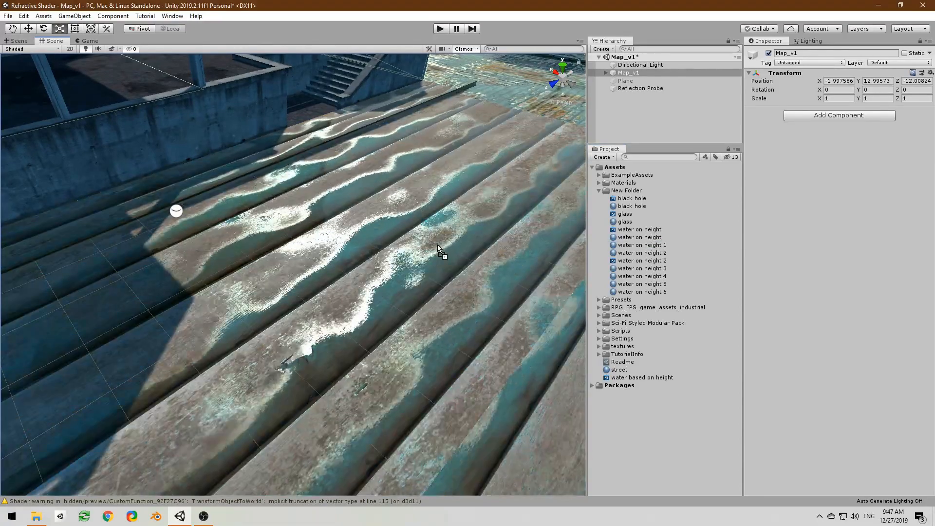
mouse_move(443, 259)
right_mouse_down()
mouse_move(502, 230)
mouse_move(247, 267)
mouse_move(505, 239)
mouse_move(509, 268)
mouse_move(555, 259)
mouse_move(613, 202)
mouse_move(592, 162)
mouse_move(538, 309)
mouse_move(299, 455)
mouse_move(67, 459)
mouse_move(527, 260)
mouse_move(479, 233)
mouse_move(540, 169)
mouse_move(480, 296)
mouse_move(428, 267)
mouse_move(493, 291)
mouse_move(469, 284)
mouse_move(482, 285)
right_mouse_up()
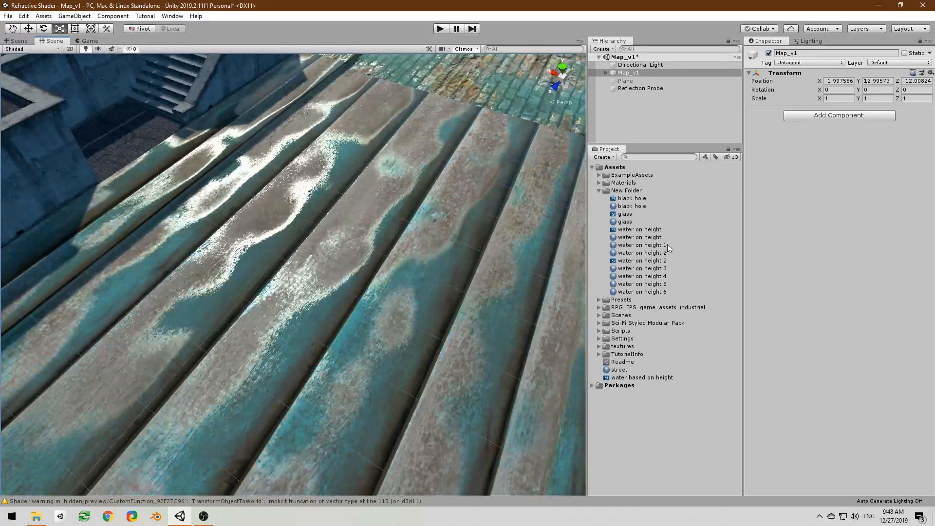
Step: Try the water on height 2 and water on height 3 materials on the street floor, inspecting each surface
left_click(650, 253)
right_click_drag(409, 263, 341, 296)
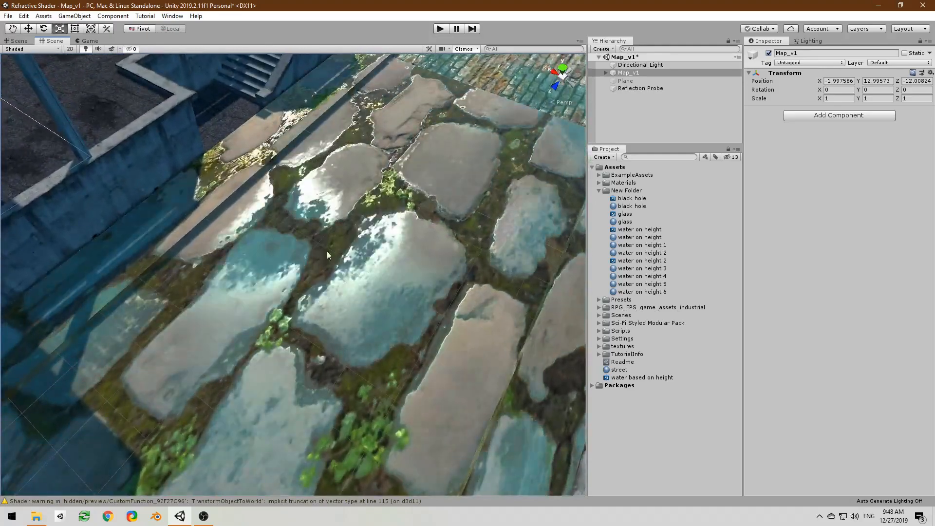
right_click_drag(411, 331, 448, 327)
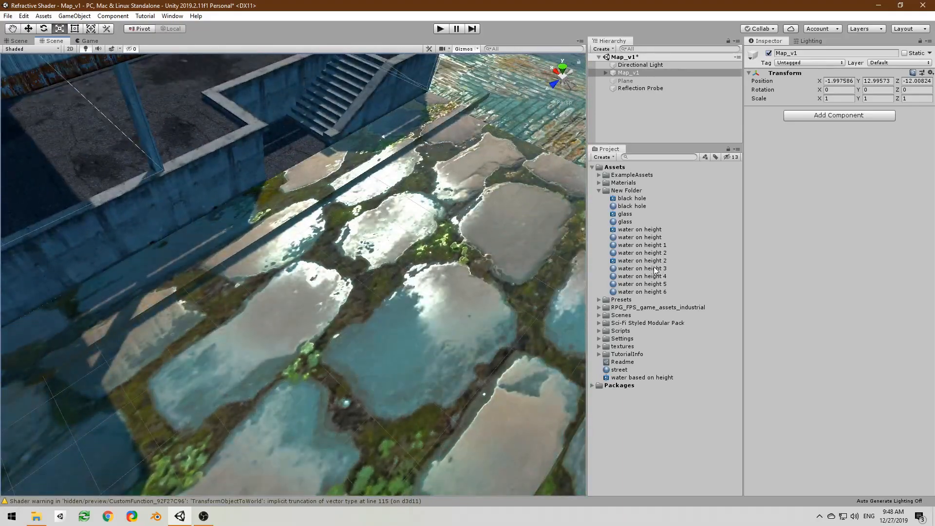
left_click_drag(655, 270, 433, 279)
right_click_drag(431, 279, 436, 258)
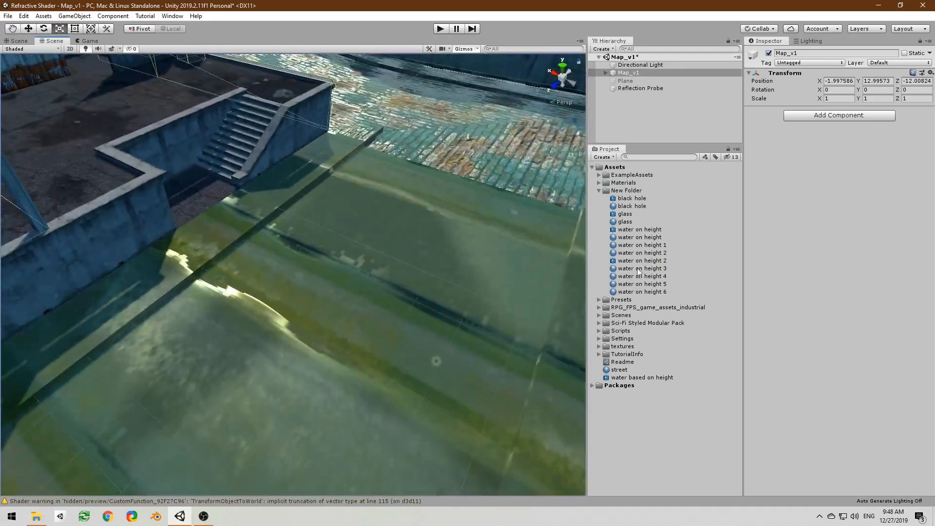
Step: Try the water on height 4 and water on height 5 materials on the street floor, inspecting each surface
left_click_drag(644, 276, 433, 284)
right_click_drag(433, 285, 580, 271)
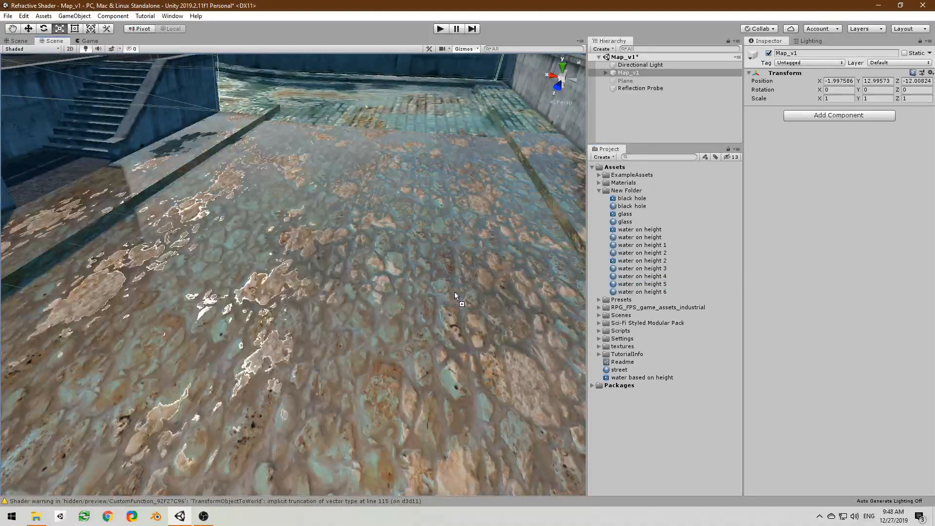
mouse_move(454, 292)
right_mouse_down()
mouse_move(439, 281)
mouse_move(288, 278)
mouse_move(459, 281)
right_mouse_up()
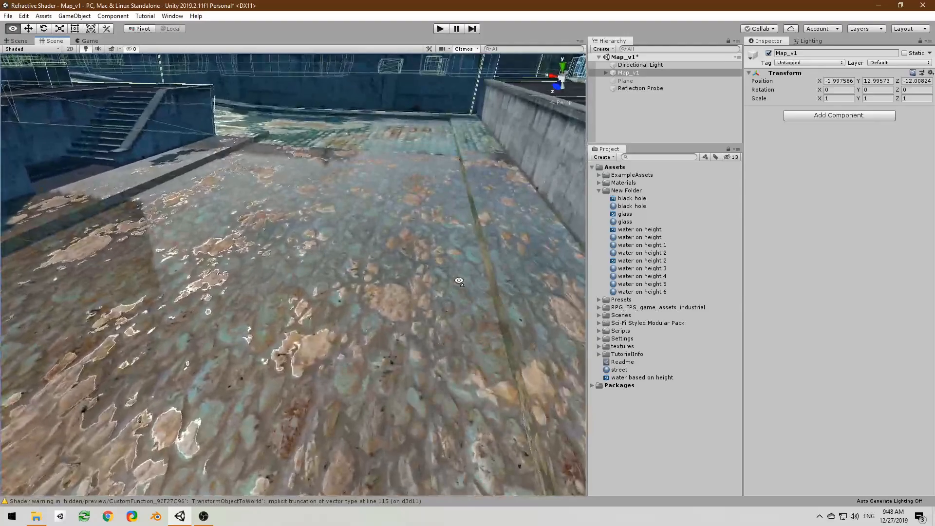
Step: Apply the water on height 6 material to the street floor, clear the selection and inspect the puddles from several angles
left_click_drag(633, 292, 420, 287)
mouse_move(419, 288)
right_mouse_down()
mouse_move(329, 296)
mouse_move(467, 265)
mouse_move(416, 275)
right_mouse_up()
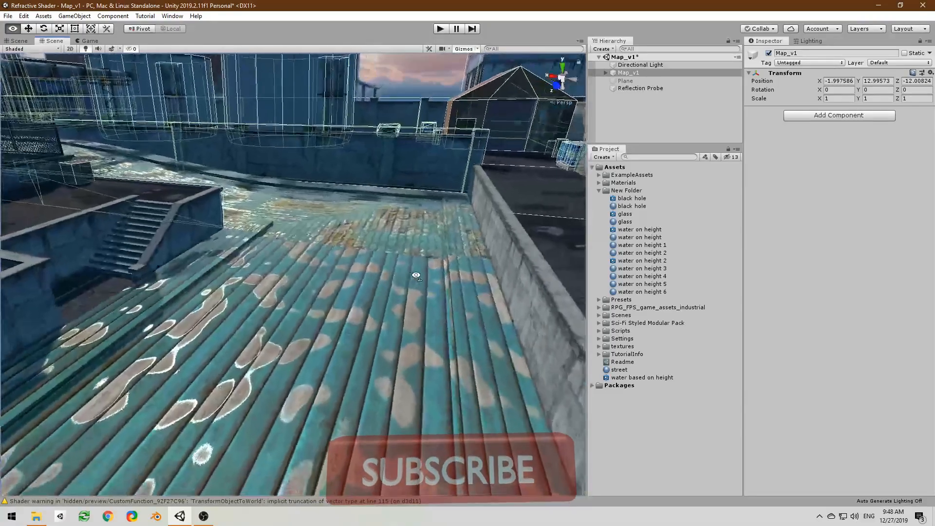
left_click(433, 68)
right_click_drag(434, 67, 377, 119)
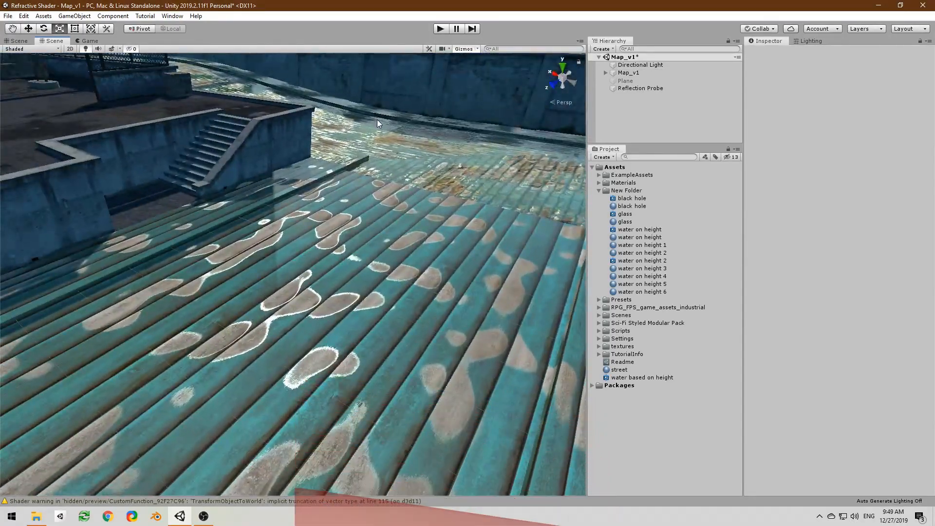